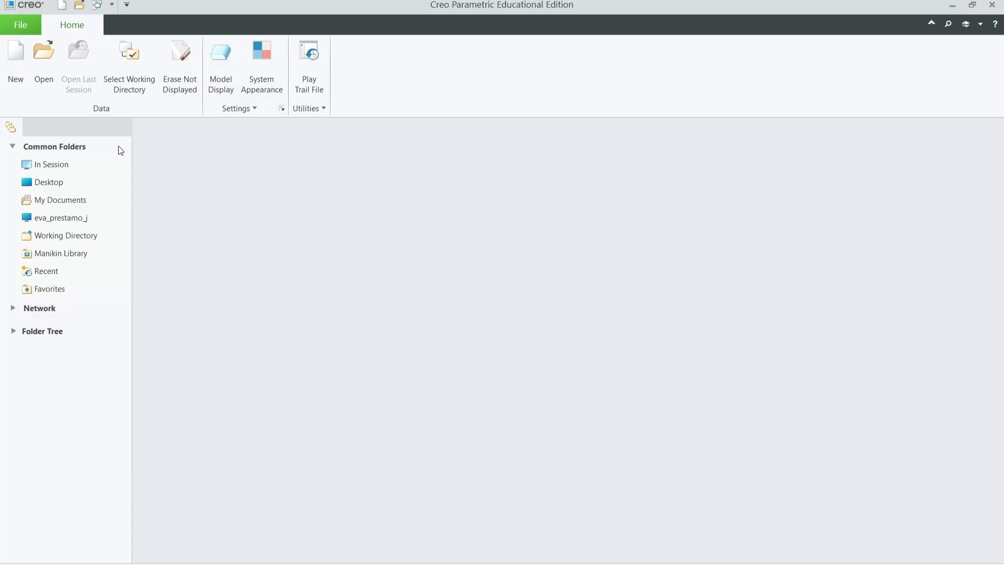
# Step: Create a new solid part named Part1 using the default template
pyautogui.click(33, 24)
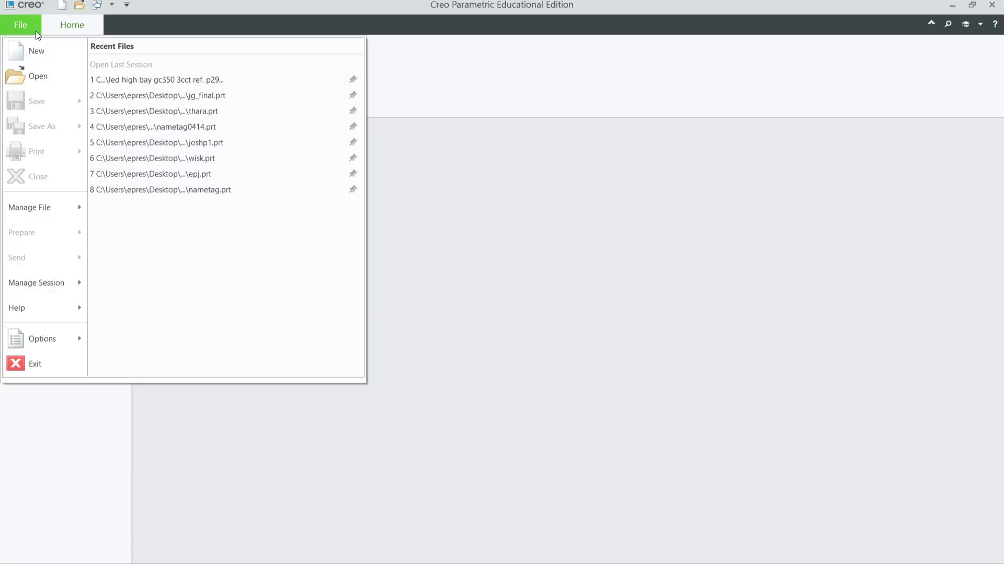
pyautogui.click(42, 61)
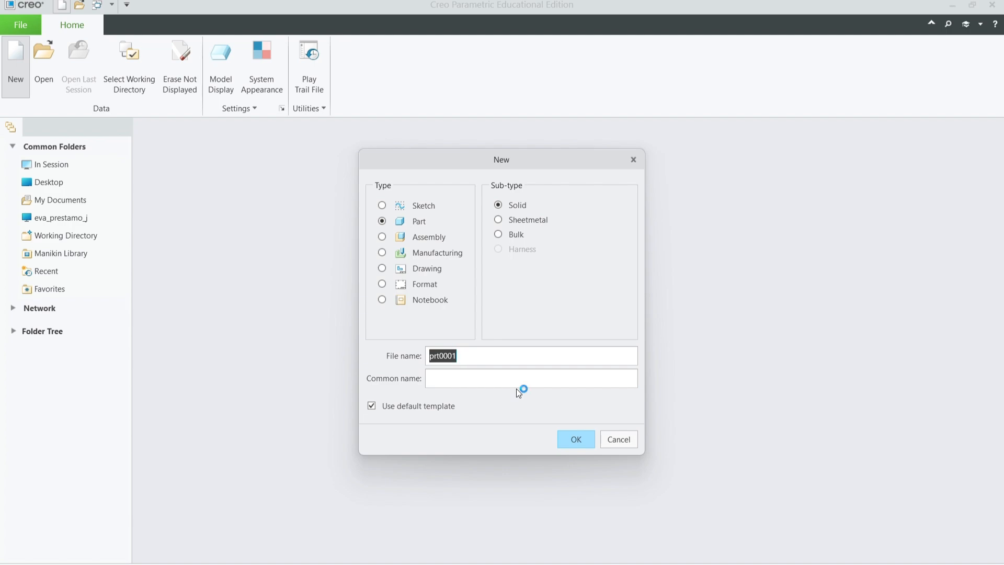
pyautogui.write('Part1')
pyautogui.click(581, 444)
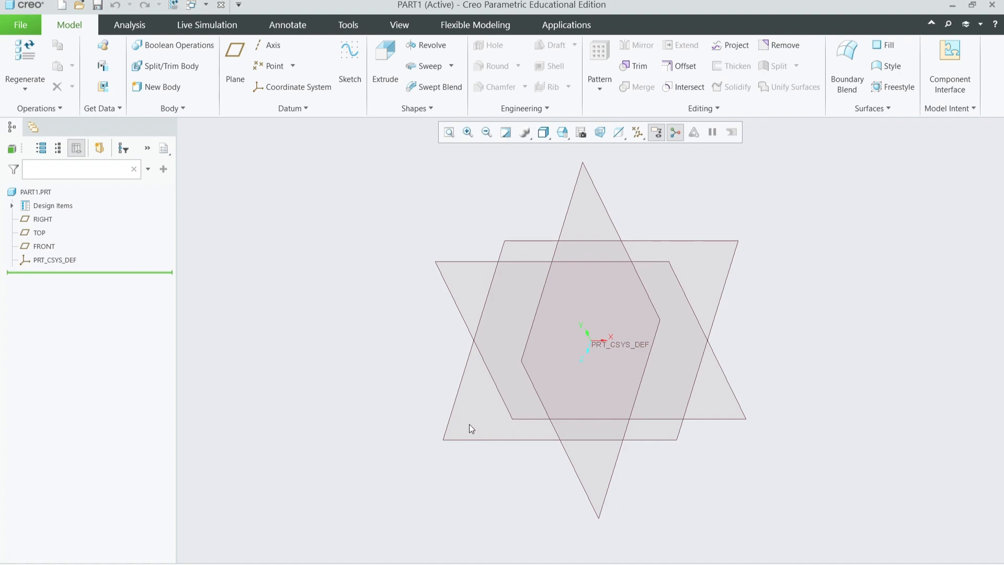
# Step: Check the part's system of units in the model properties without changing it
pyautogui.click(20, 25)
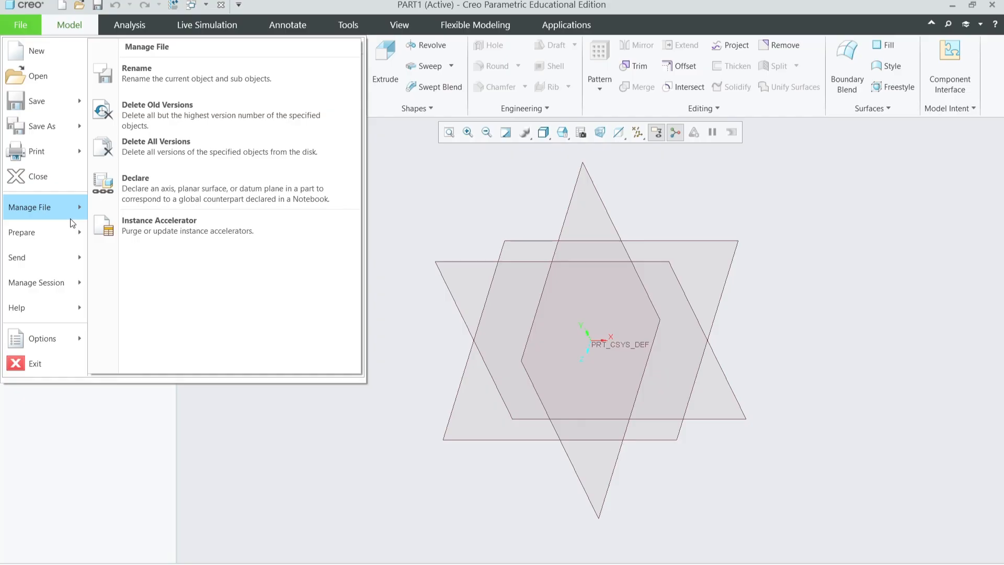
pyautogui.moveTo(77, 227)
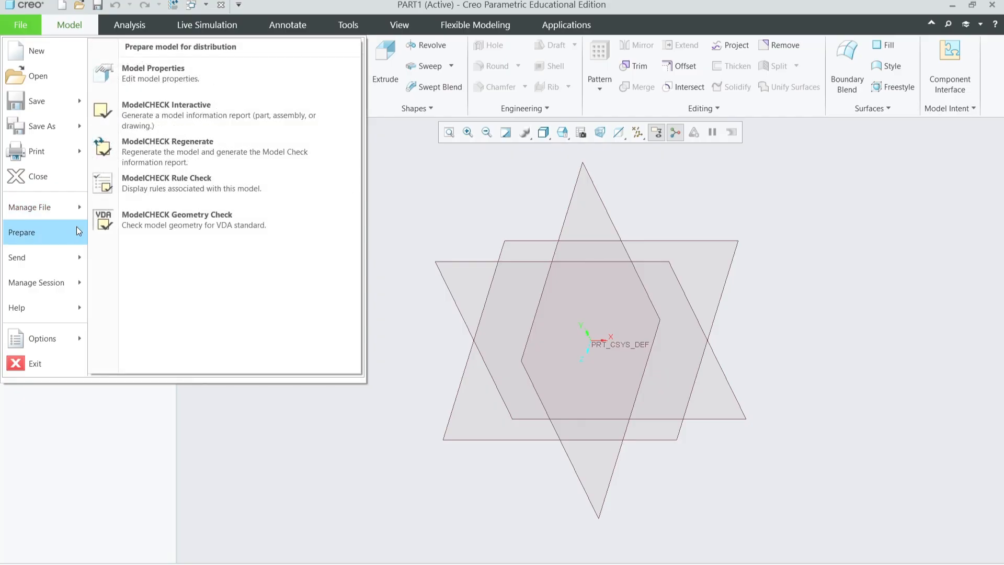
pyautogui.click(235, 83)
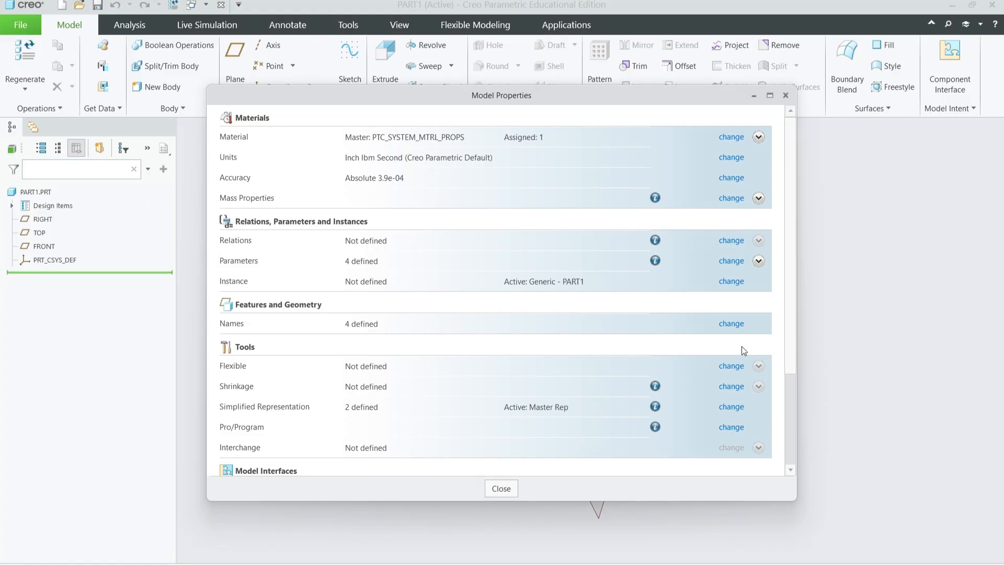
pyautogui.click(742, 158)
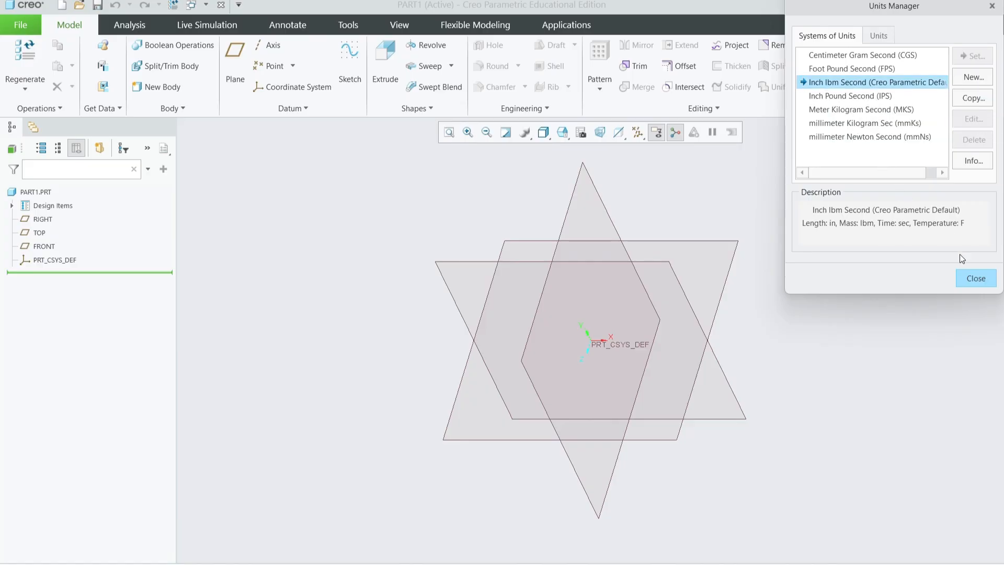
pyautogui.click(975, 279)
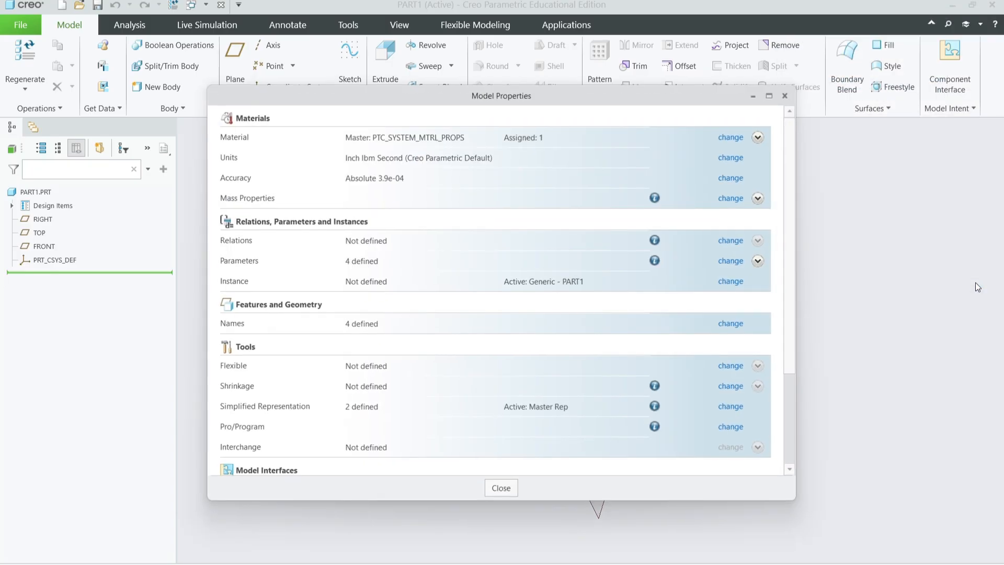
pyautogui.click(787, 96)
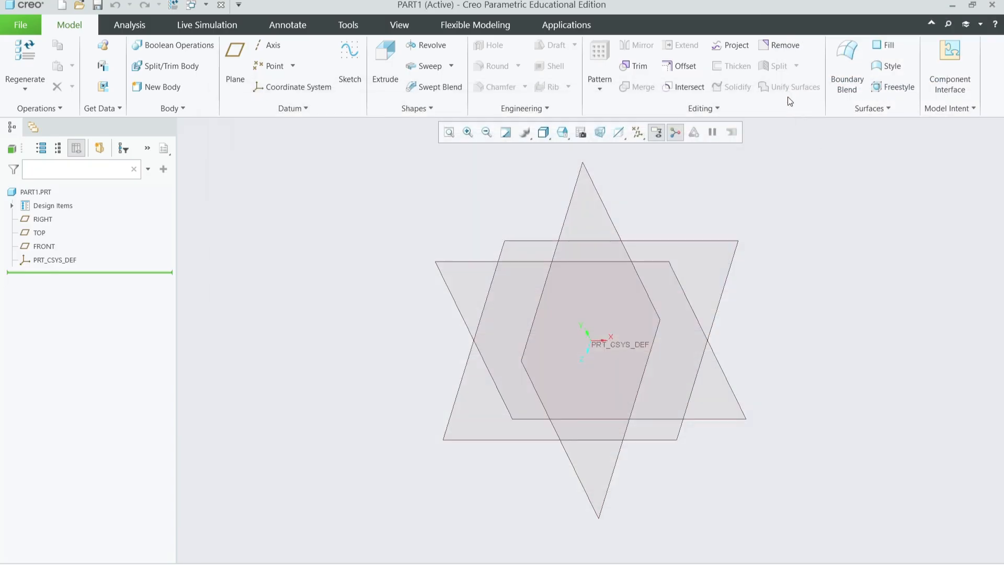
# Step: Start a sketch on the TOP plane, with Shading With Edges display and the view oriented to TOP
pyautogui.click(471, 438)
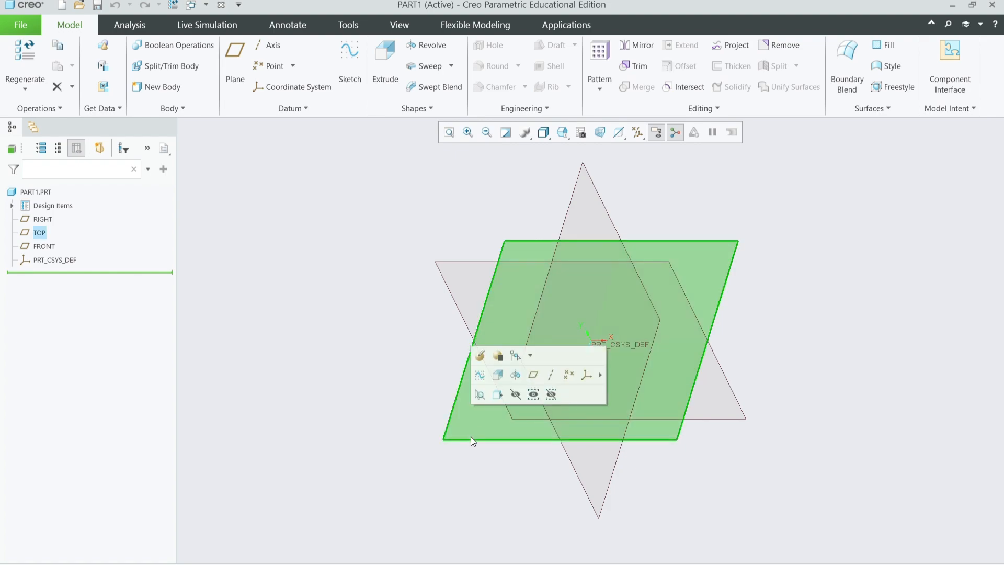
pyautogui.click(480, 376)
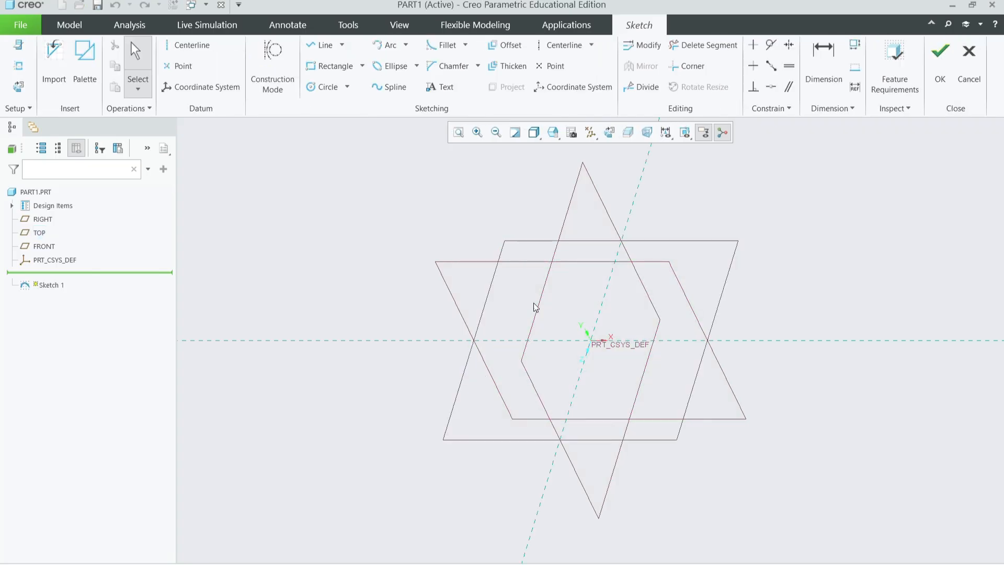
pyautogui.click(536, 138)
pyautogui.click(524, 166)
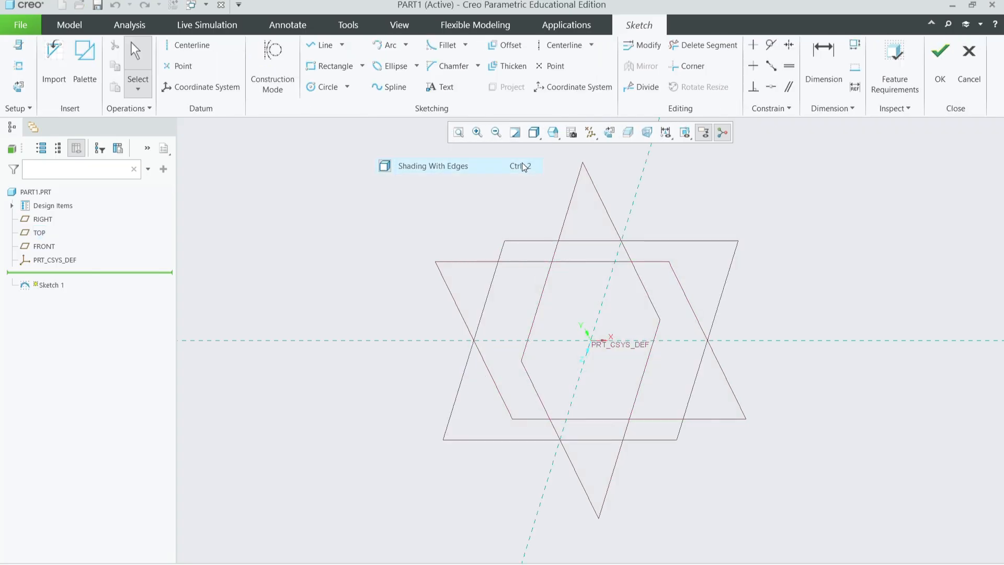
pyautogui.click(555, 137)
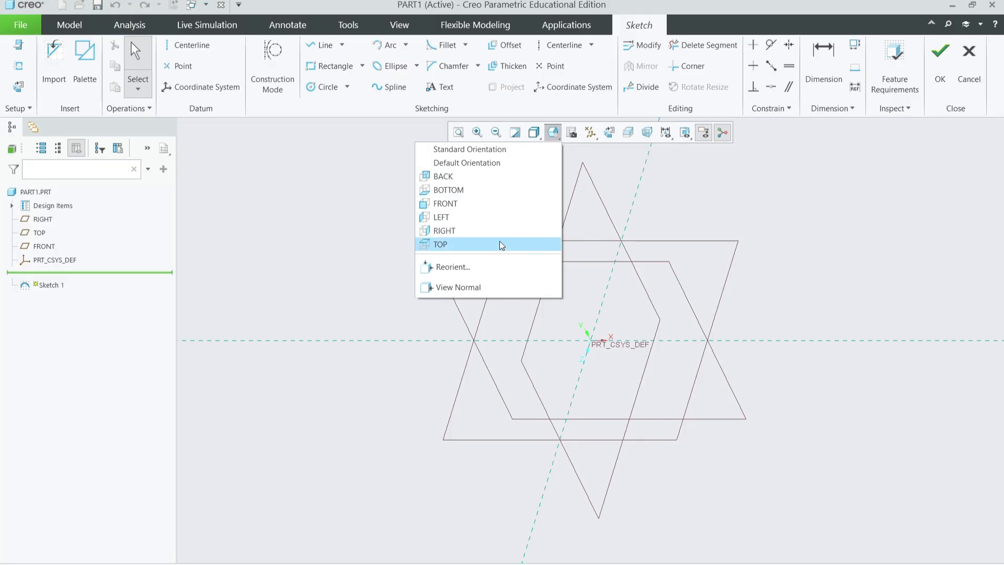
pyautogui.click(497, 244)
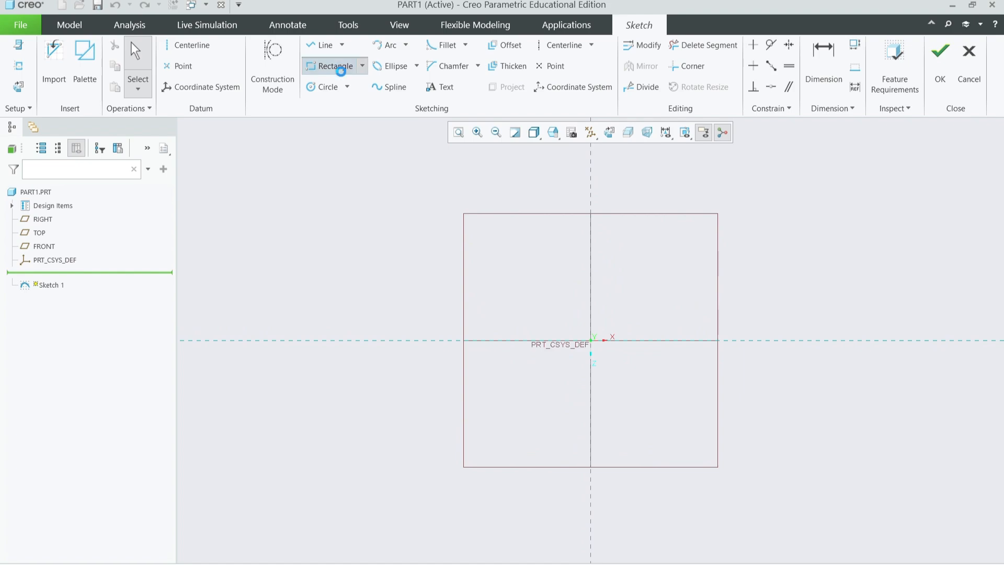
# Step: Sketch a corner rectangle about 253 by 143 in enclosing the origin
pyautogui.click(343, 74)
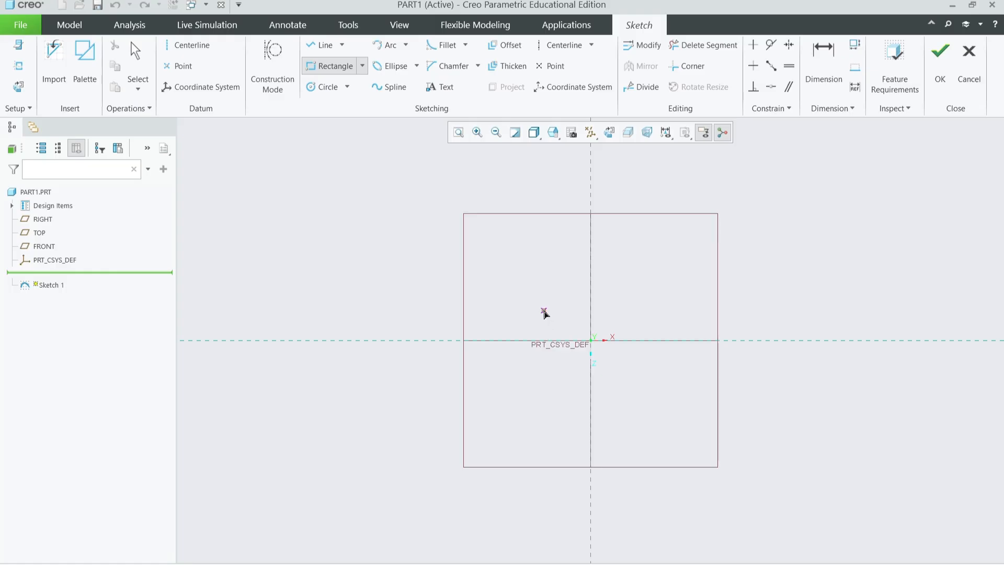
pyautogui.scroll(3, 556, 322)
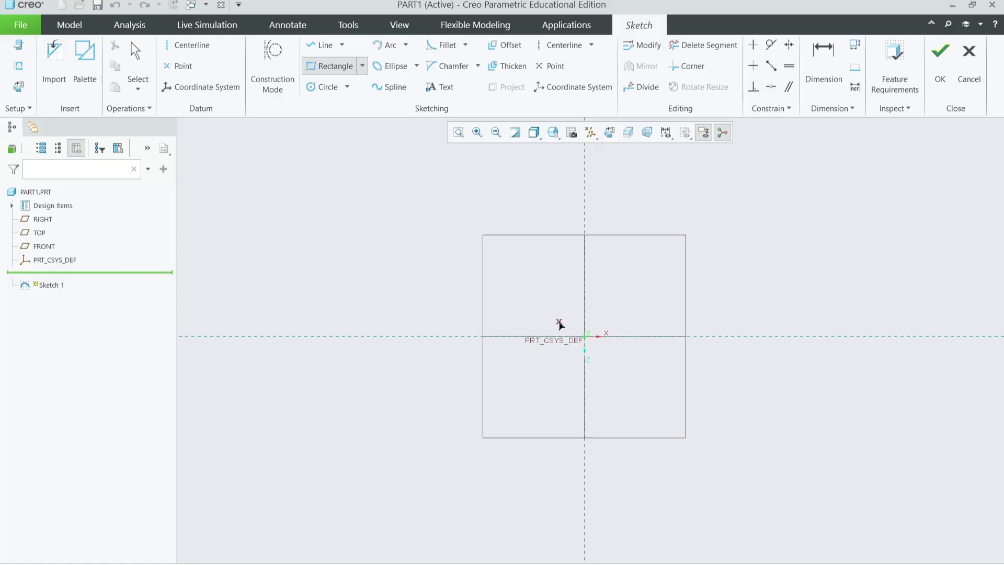
pyautogui.scroll(-4, 559, 324)
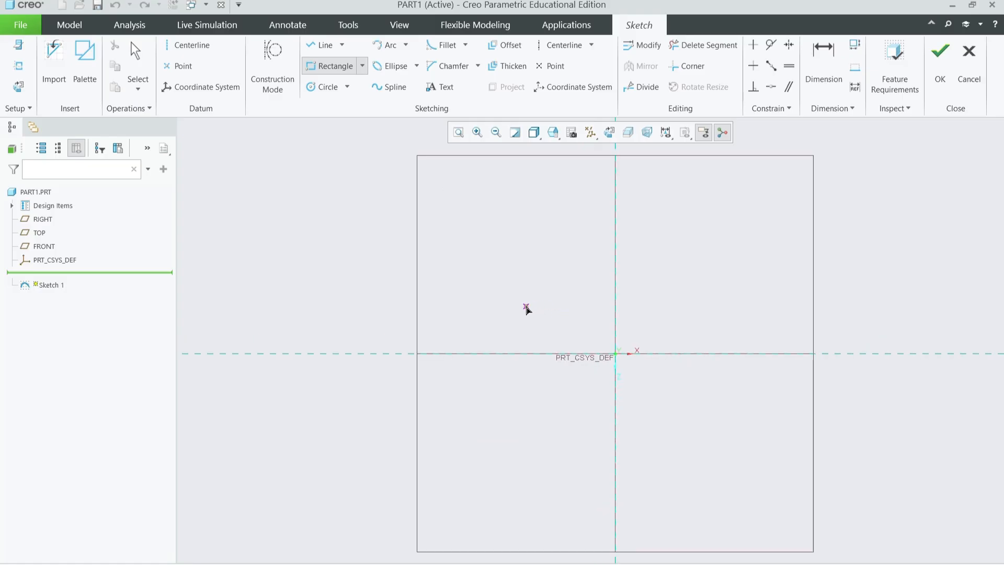
pyautogui.click(525, 307)
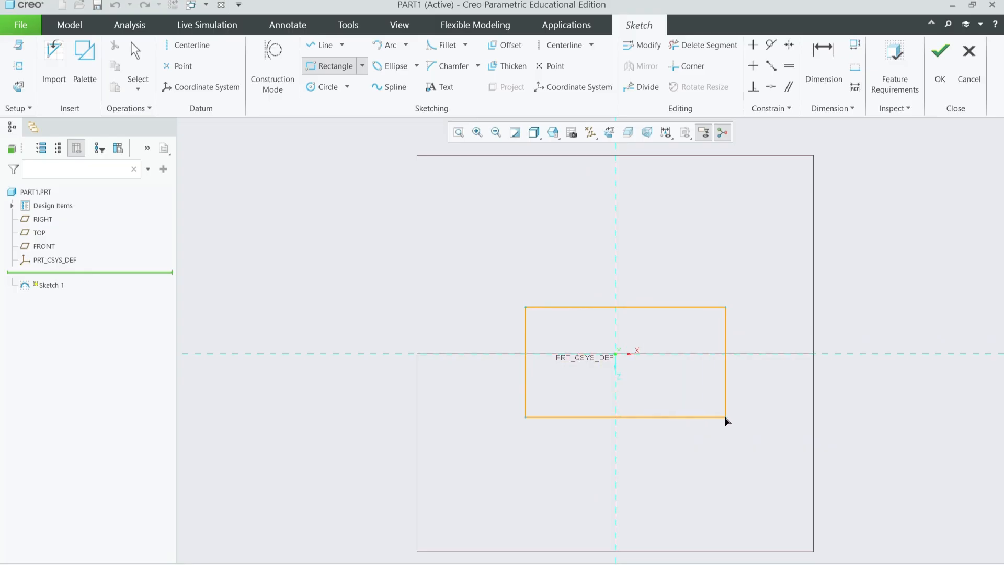
pyautogui.click(723, 418)
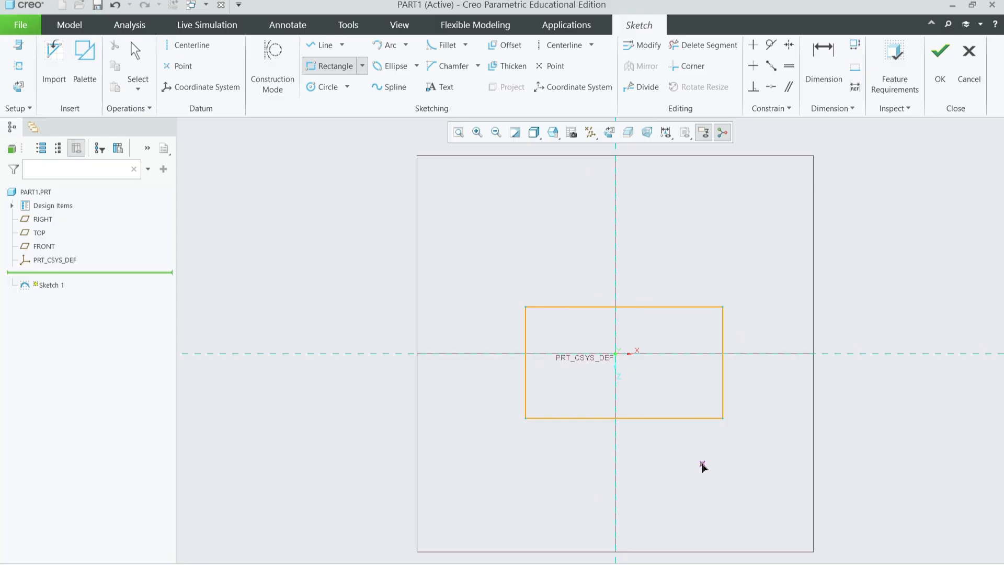
pyautogui.middleClick(642, 324)
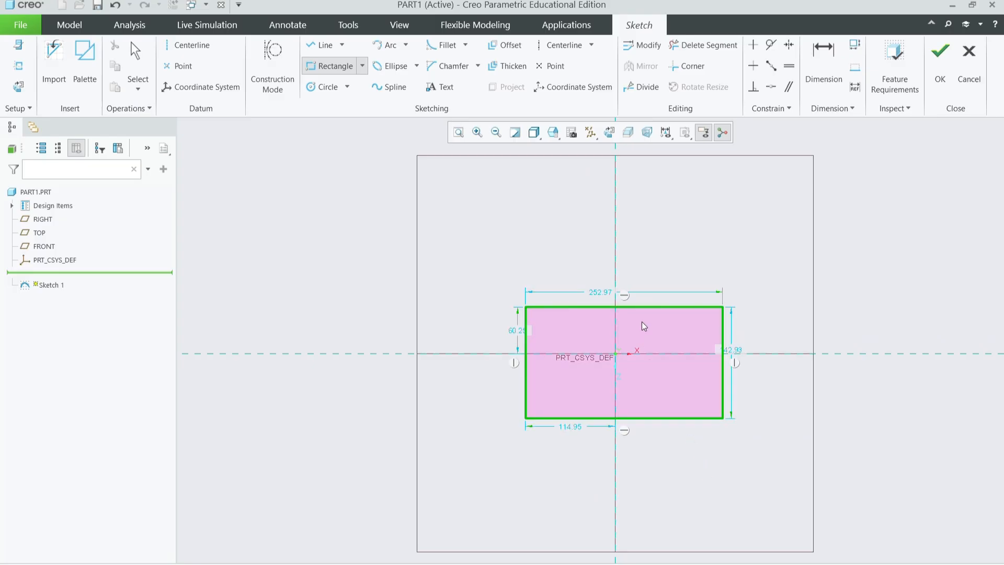
# Step: Add horizontal and vertical centerlines through the origin and place points where they cross the rectangle's upper and right edges
pyautogui.click(584, 48)
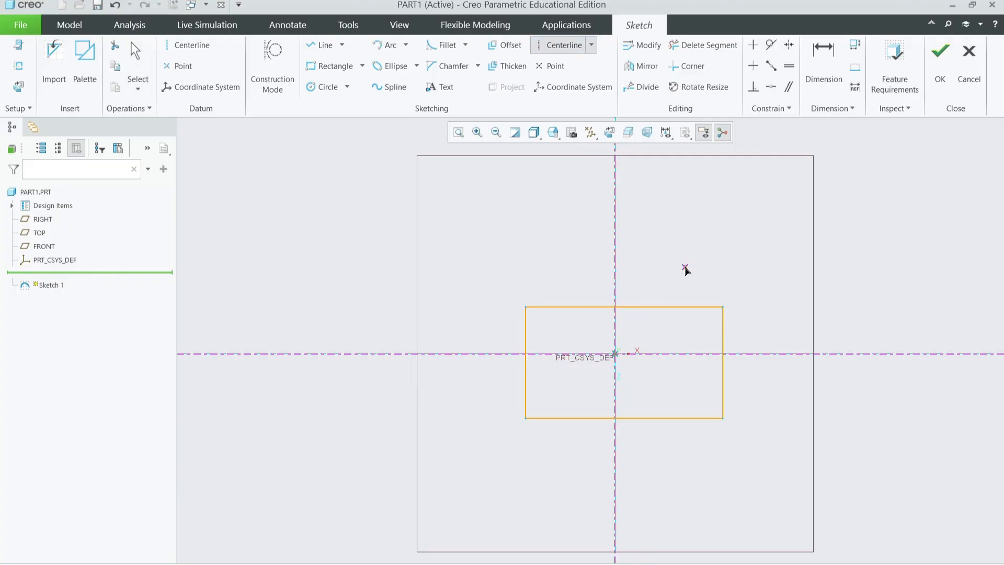
pyautogui.middleClick(696, 245)
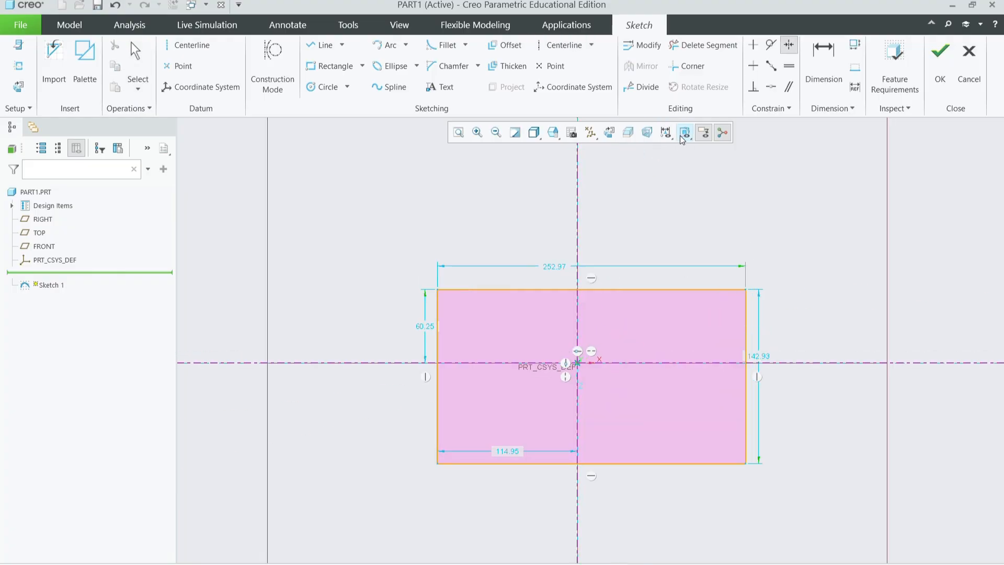
pyautogui.click(549, 66)
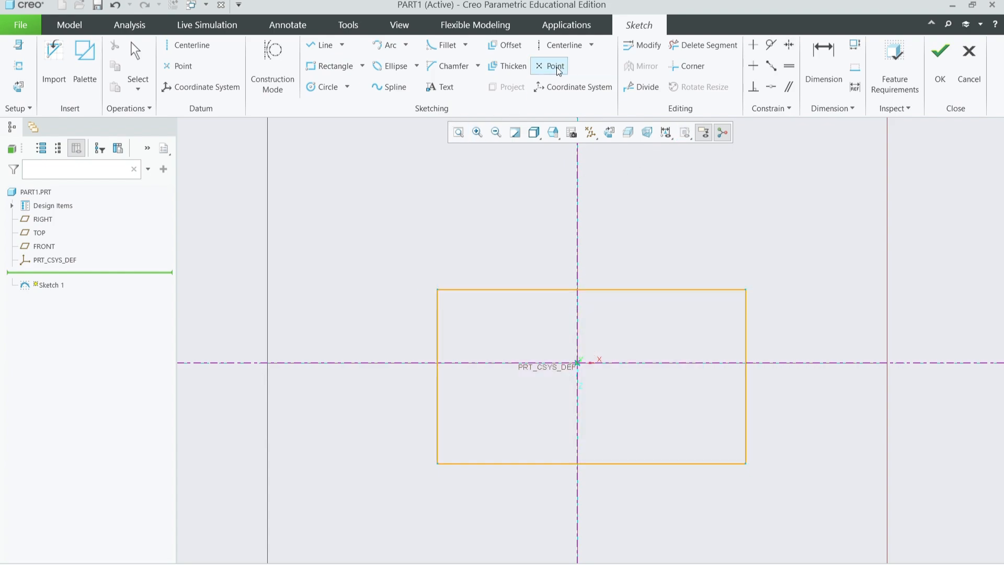
pyautogui.click(577, 290)
pyautogui.click(746, 364)
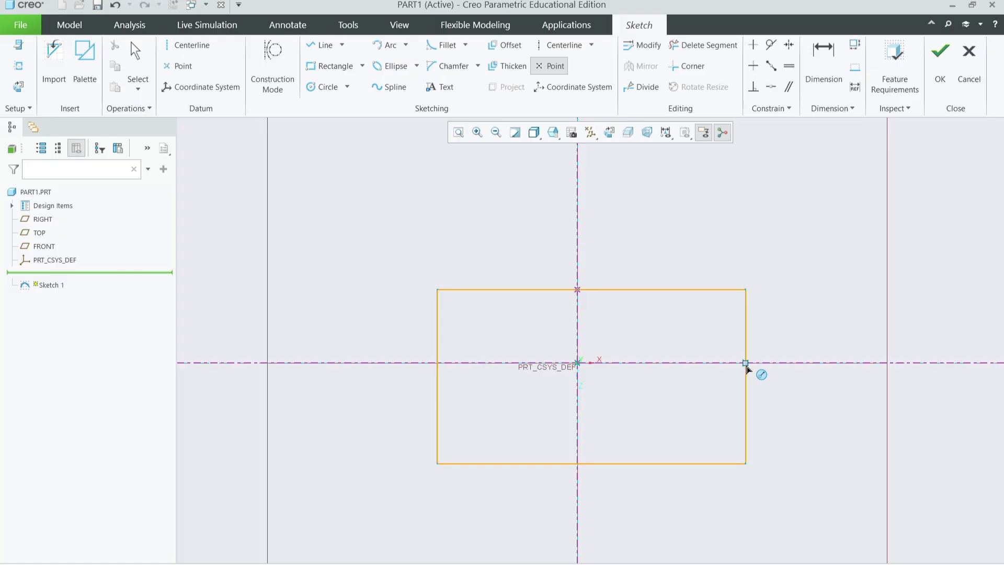
pyautogui.middleClick(718, 372)
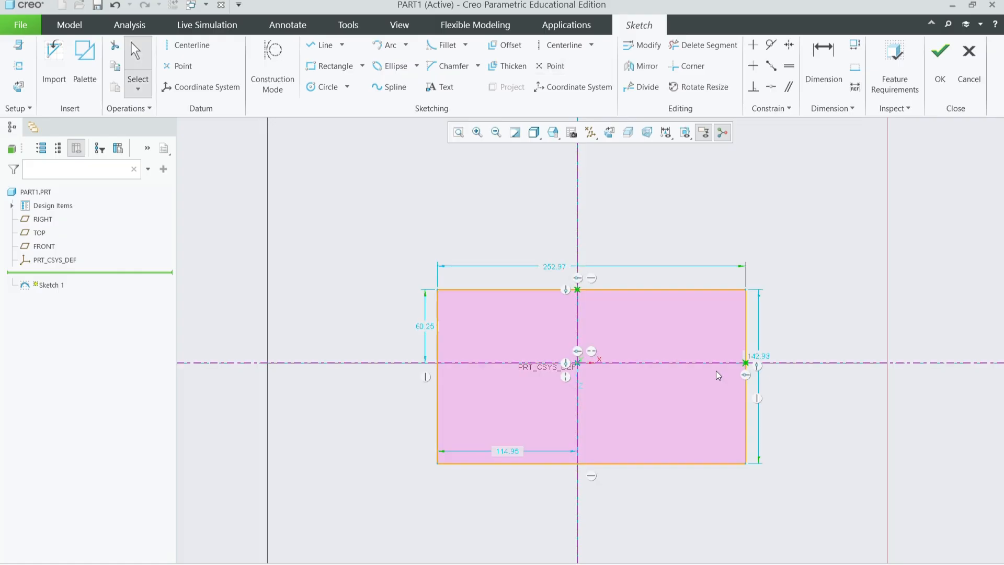
# Step: Centre the rectangle on the origin by constraining the two points to the midpoints of its upper and right edges
pyautogui.click(772, 71)
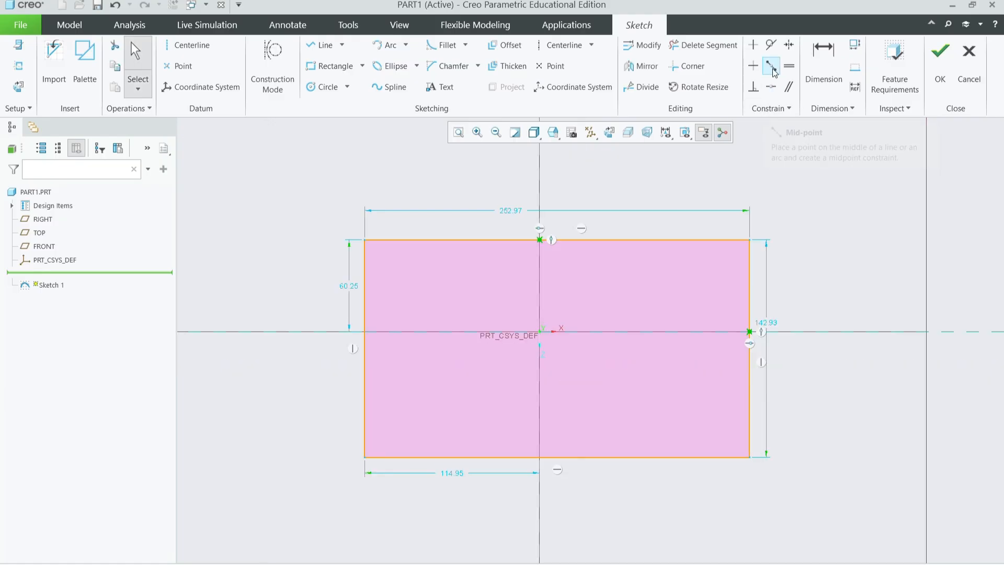
pyautogui.click(774, 70)
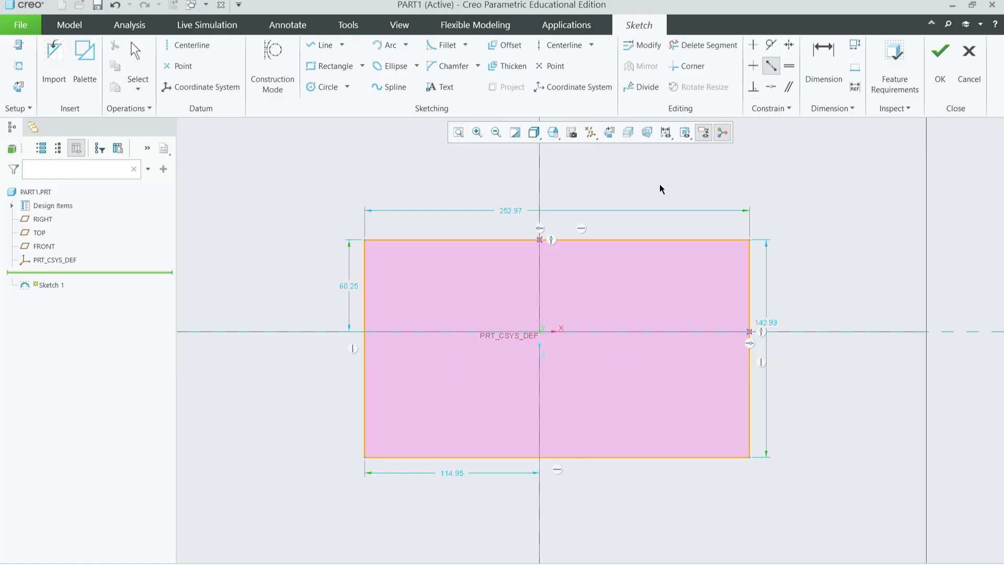
pyautogui.click(547, 242)
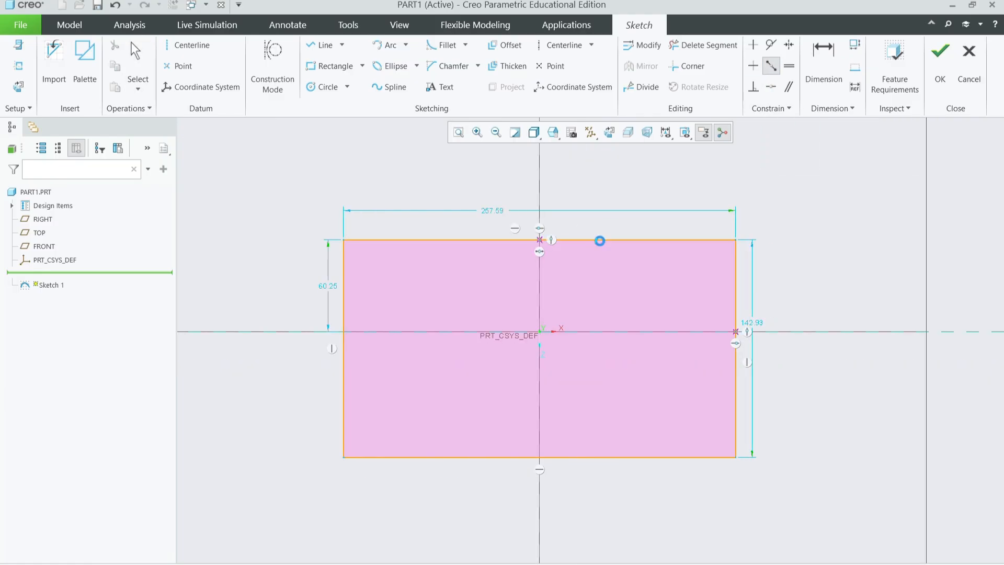
pyautogui.click(737, 334)
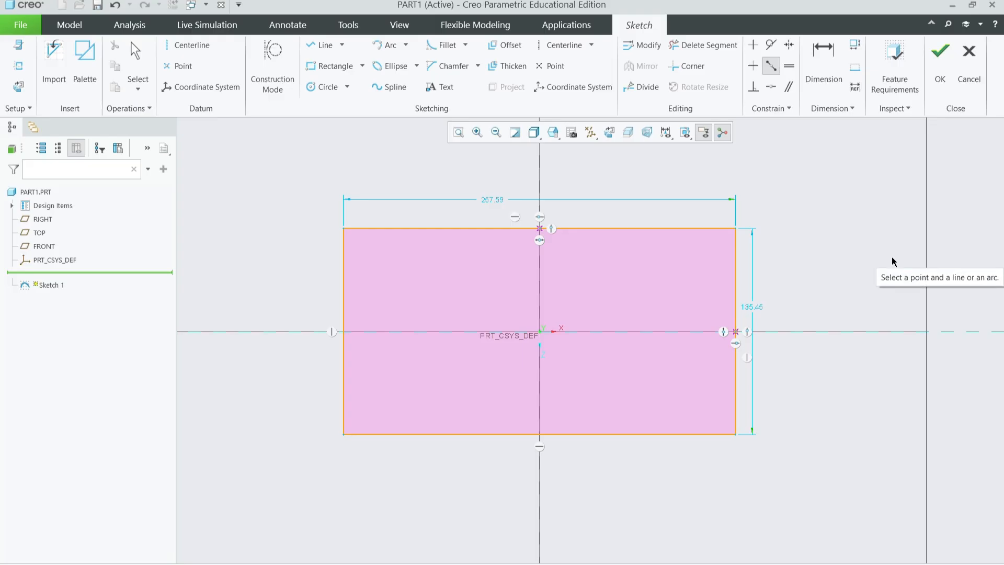
pyautogui.press('Escape')
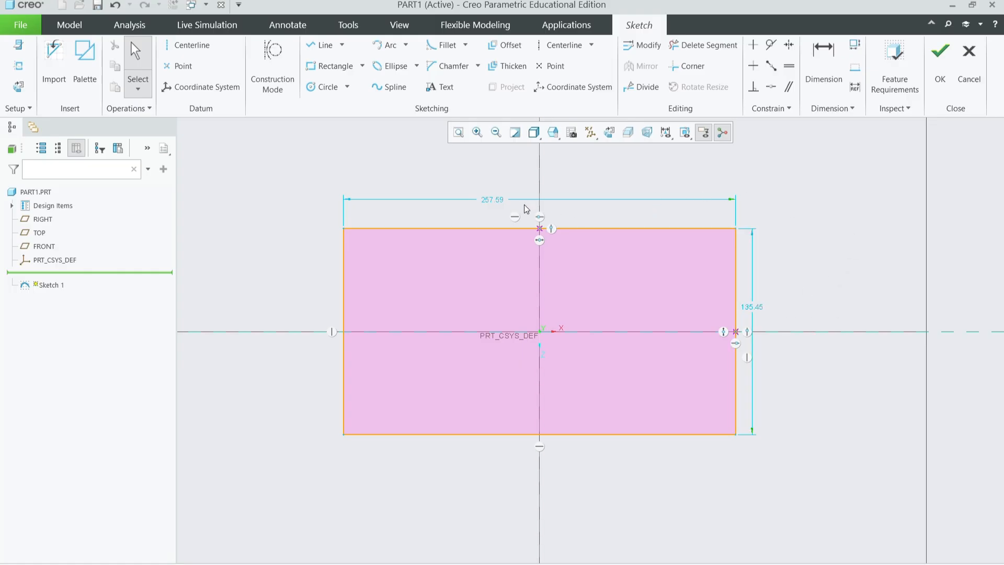
# Step: Set the rectangle's width to 150 in and height to 80 in, and finish the sketch
pyautogui.doubleClick(497, 201)
pyautogui.write('150')
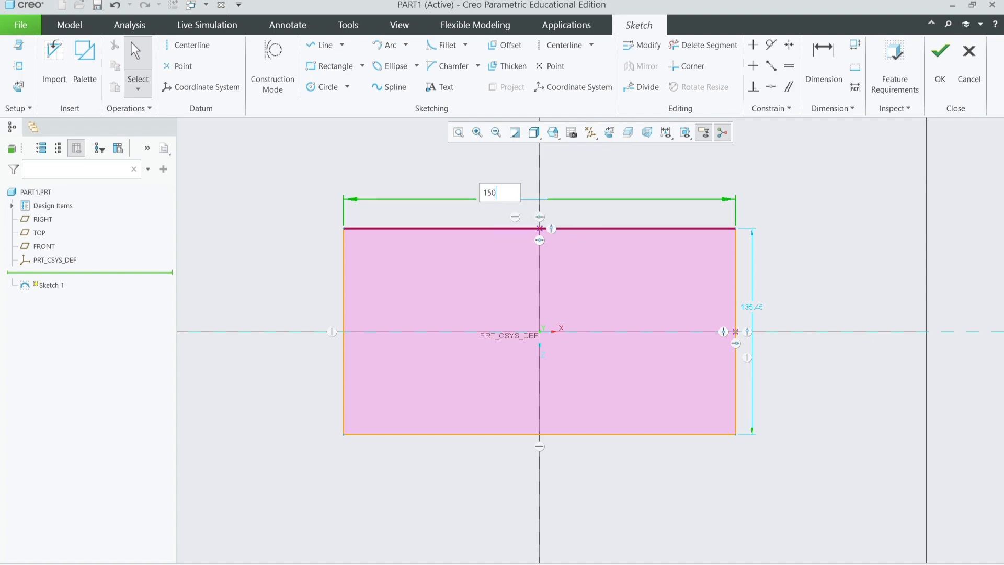
pyautogui.press('Return')
pyautogui.doubleClick(752, 307)
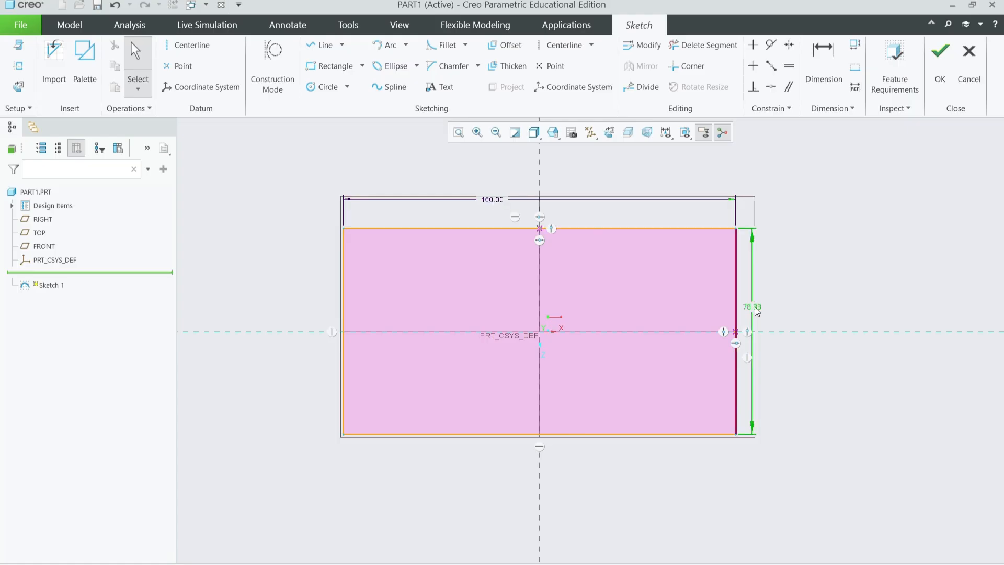
pyautogui.write('80')
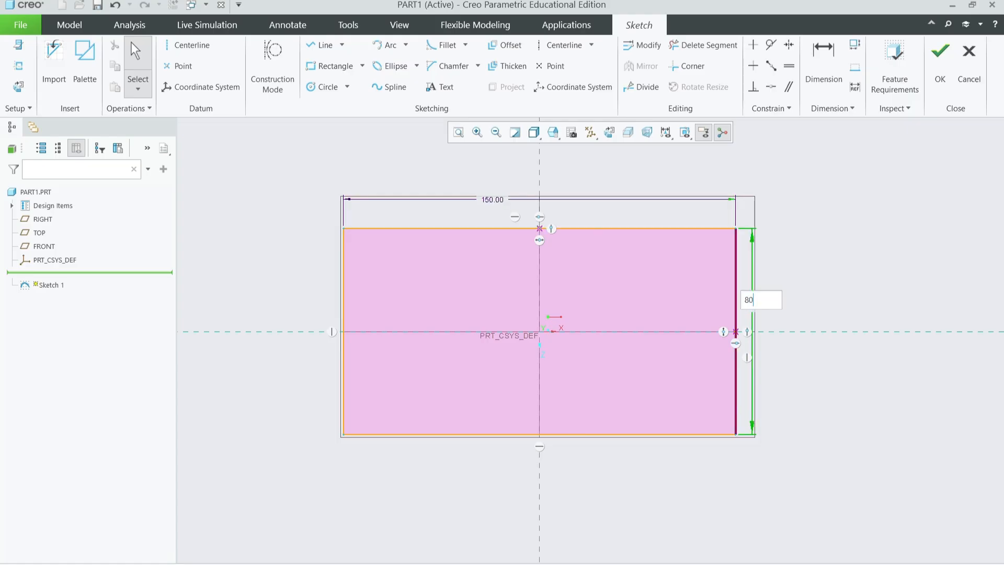
pyautogui.press('Return')
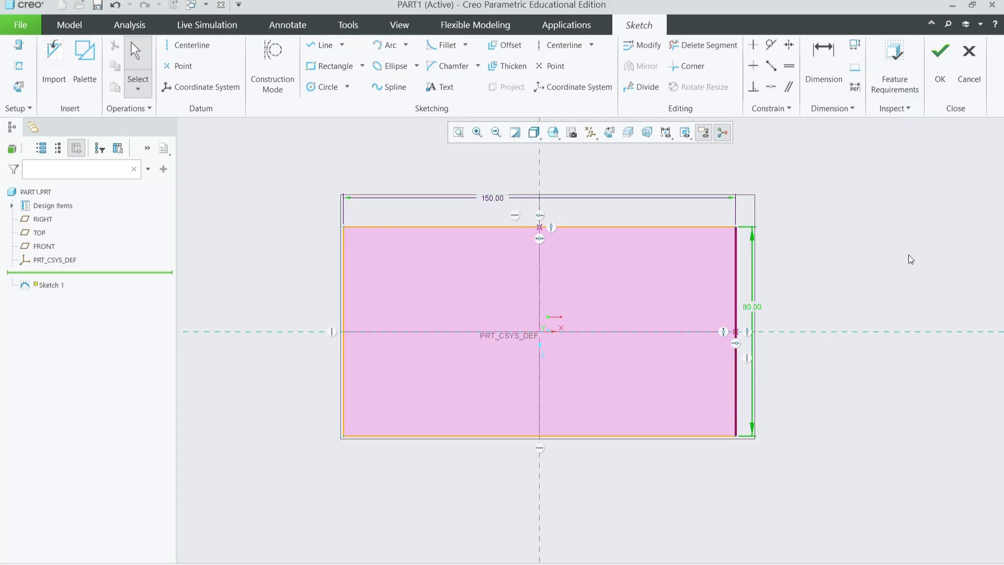
pyautogui.click(942, 62)
# Step: Rename the finished 150 by 80 in rectangle sketch as BASE
pyautogui.click(46, 273)
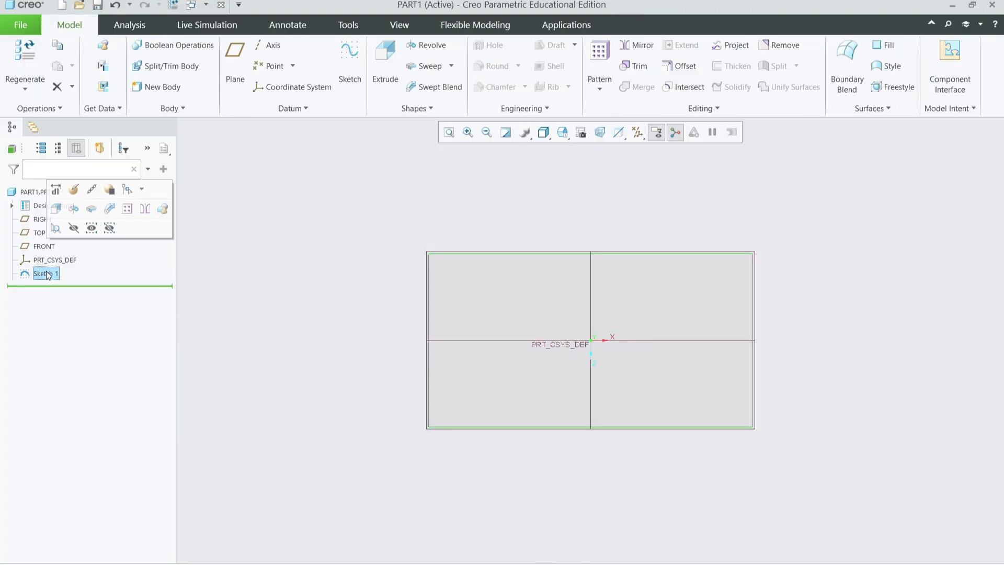
pyautogui.doubleClick(47, 272)
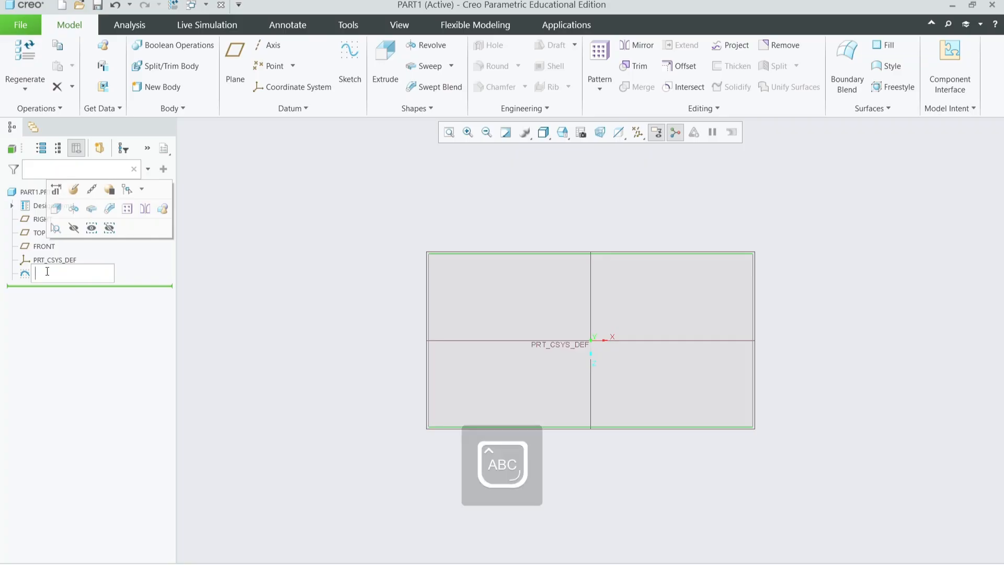
pyautogui.write('Base')
pyautogui.press('Return')
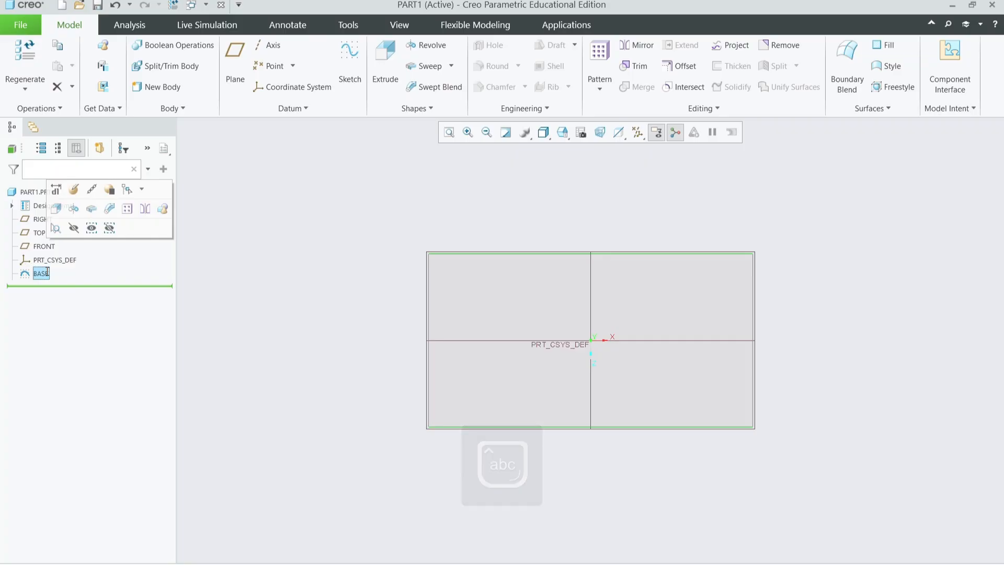
# Step: Extrude the BASE sketch as a solid to a depth of 50 in
pyautogui.click(57, 209)
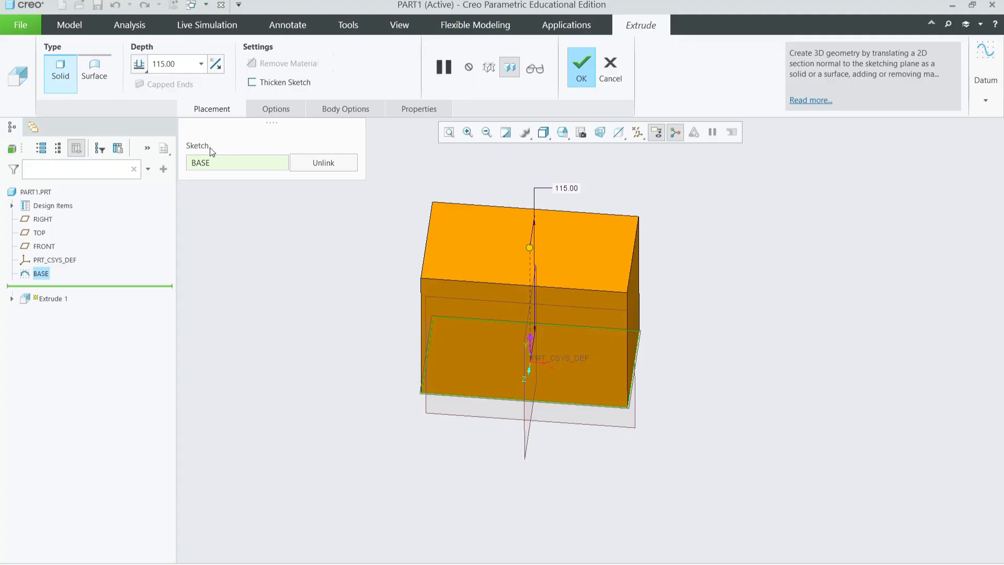
pyautogui.click(180, 64)
pyautogui.write('50')
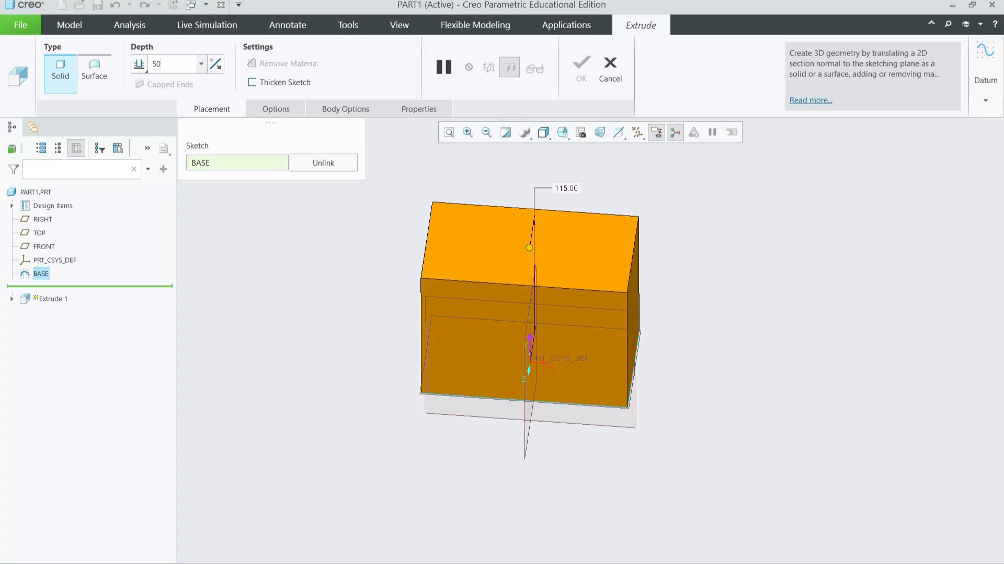
pyautogui.press('Return')
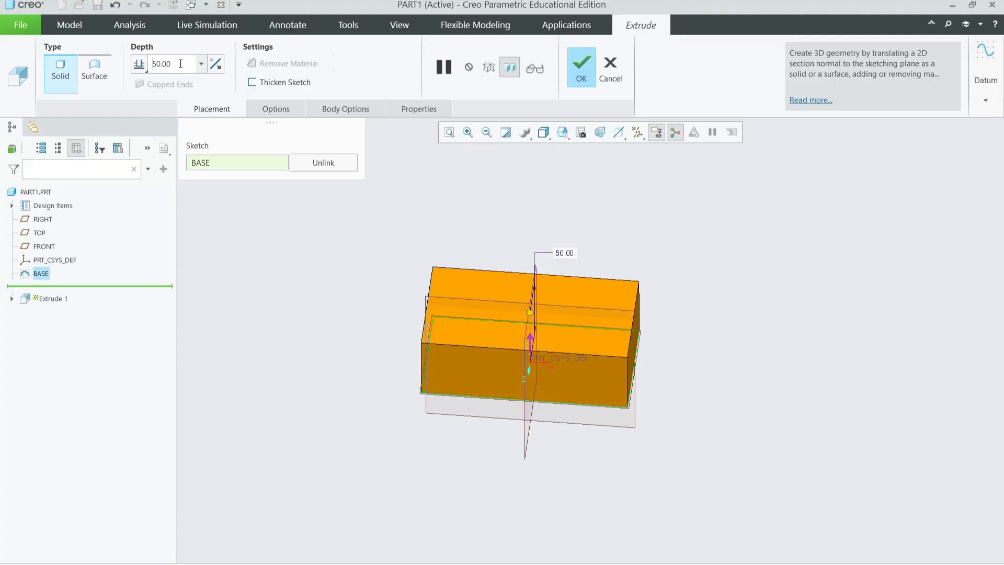
pyautogui.click(583, 68)
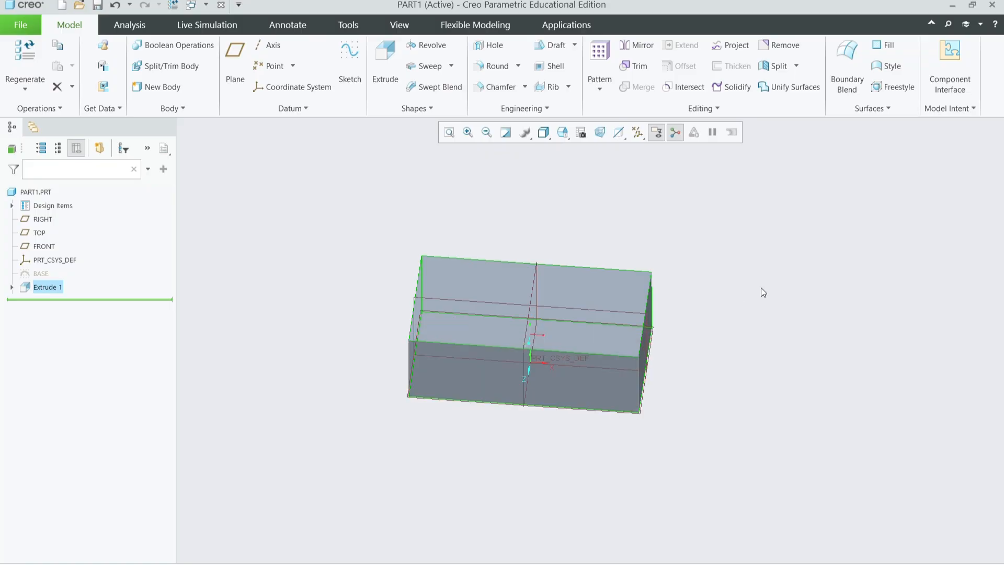
# Step: On the block's top face, sketch a rectangle about 24.5 in wide from the left edge, spanning the block's full depth
pyautogui.click(463, 268)
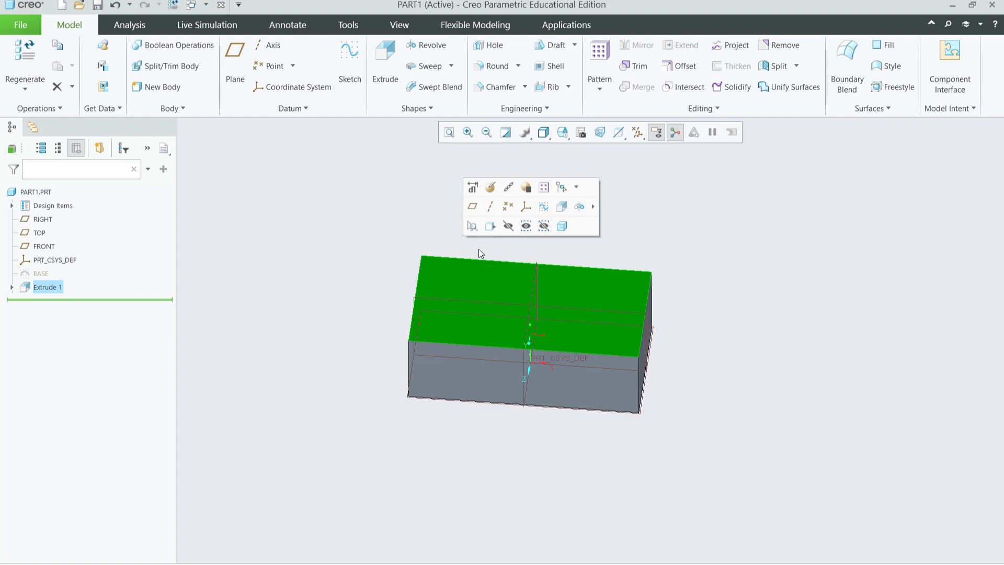
pyautogui.click(542, 208)
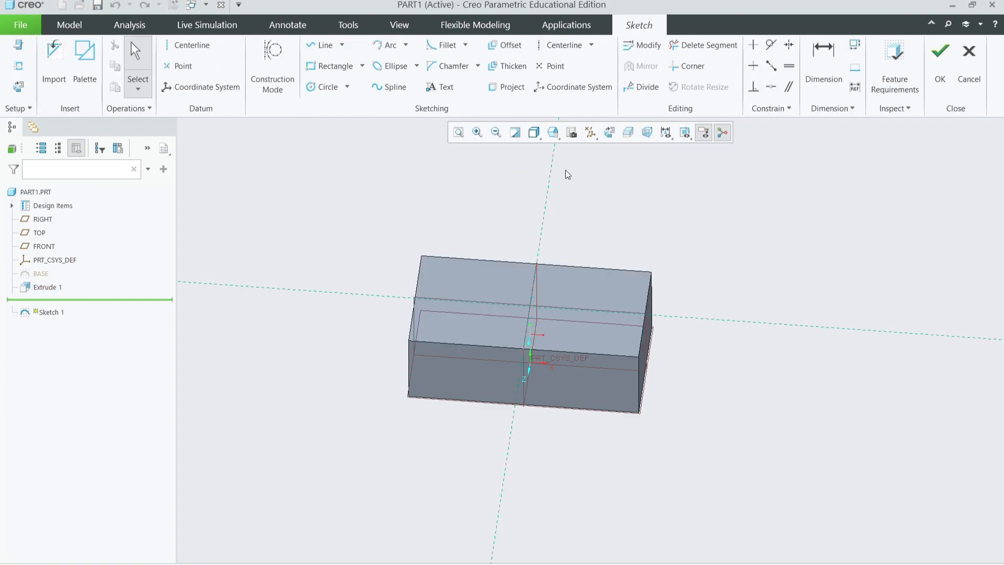
pyautogui.click(536, 135)
pyautogui.click(550, 137)
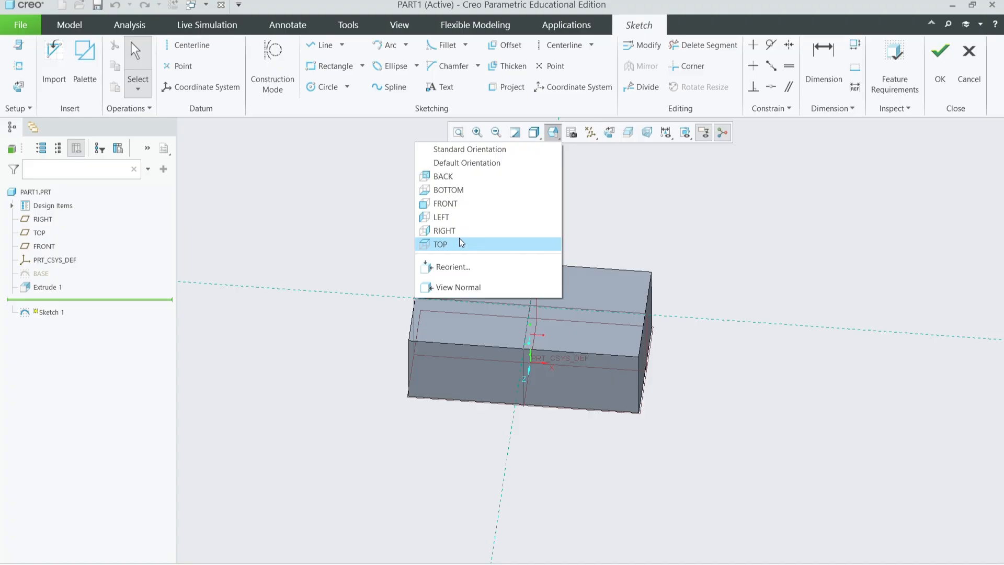
pyautogui.click(442, 244)
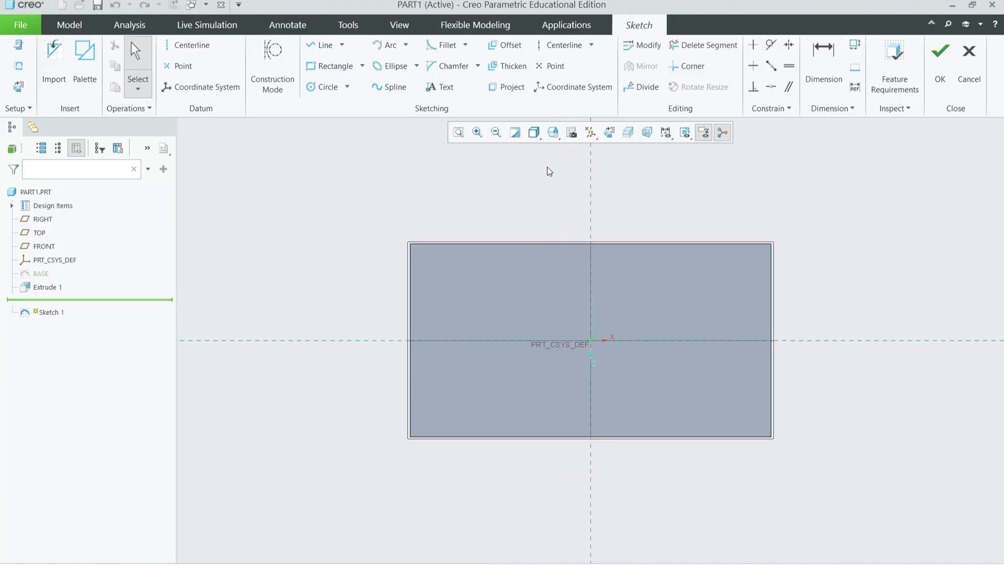
pyautogui.click(340, 66)
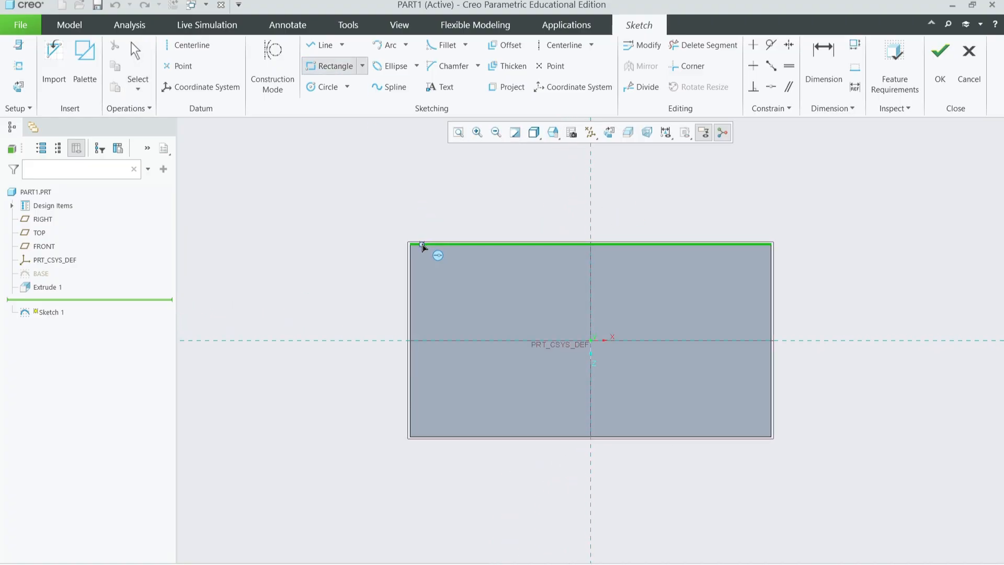
pyautogui.click(412, 245)
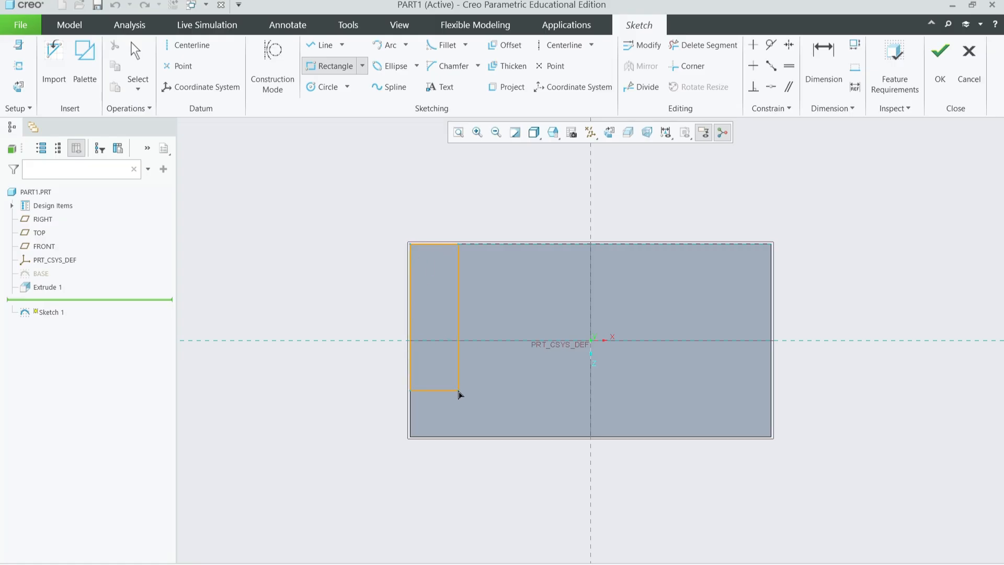
pyautogui.click(470, 437)
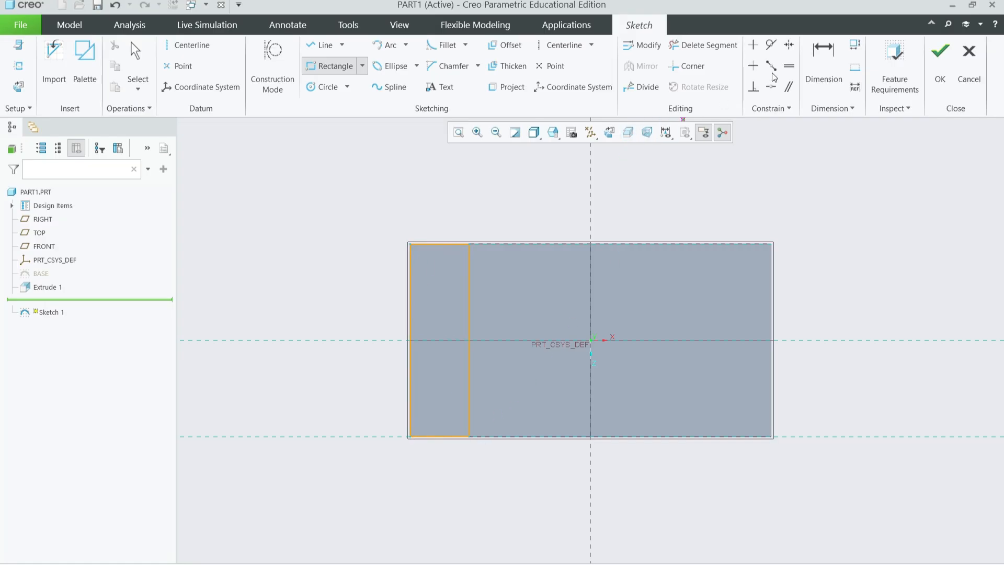
# Step: Set the edge rectangle's width to 25 in
pyautogui.click(835, 64)
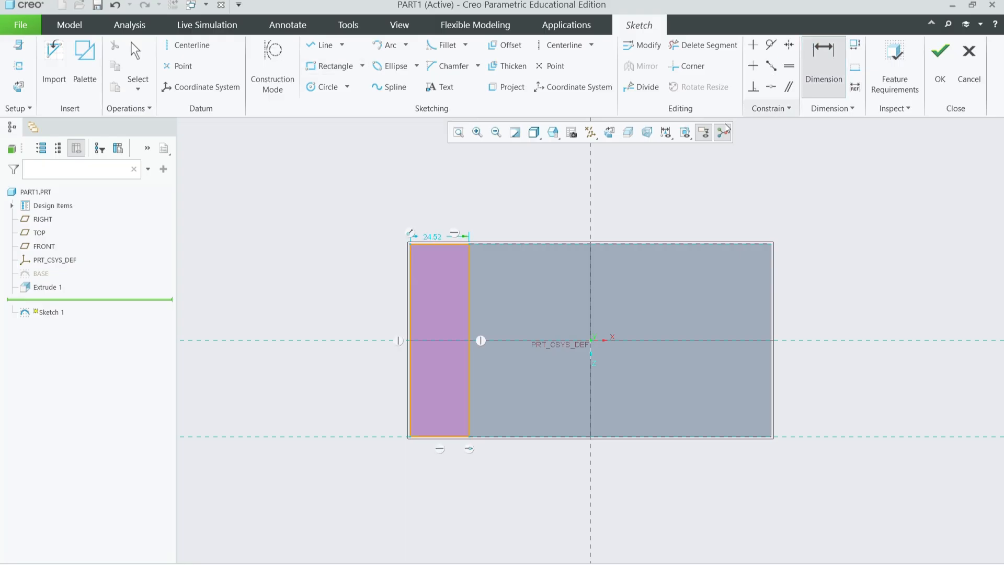
pyautogui.doubleClick(432, 238)
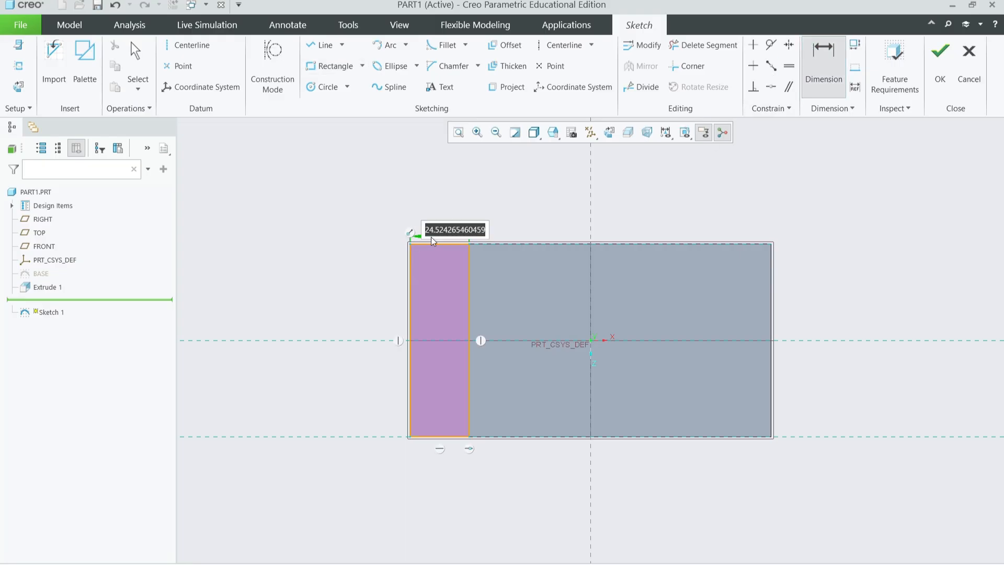
pyautogui.write('25')
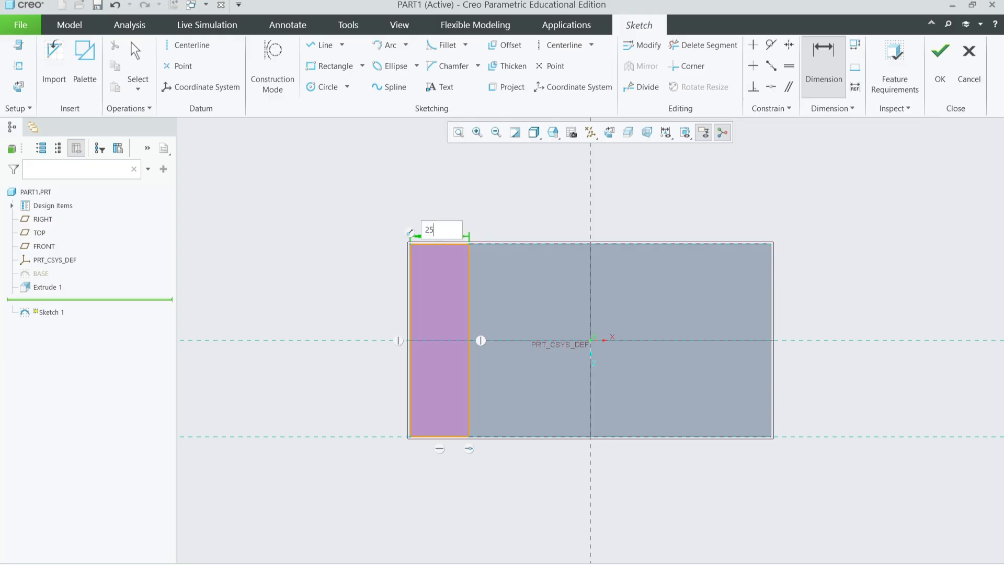
pyautogui.press('Return')
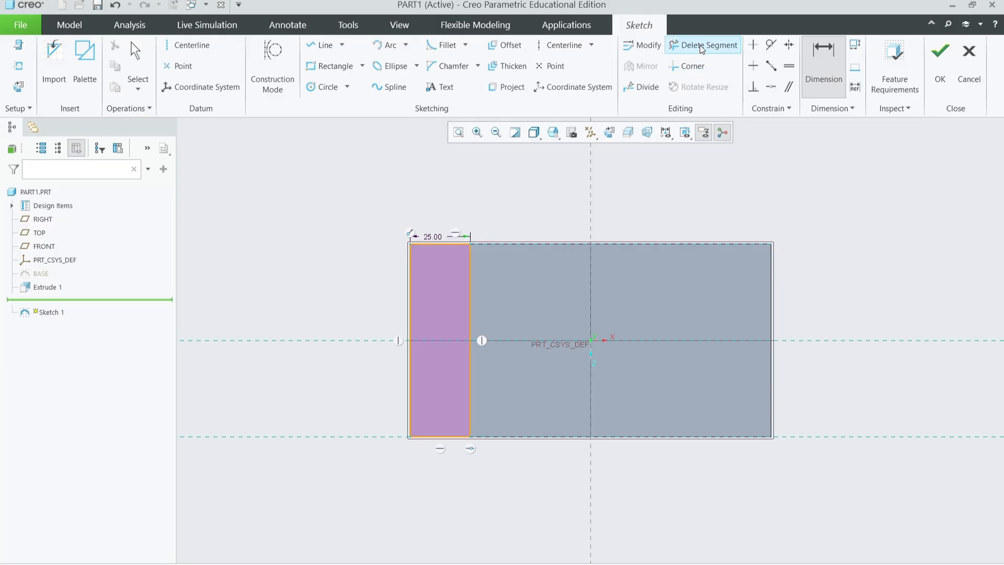
# Step: Add a vertical centerline through the origin and finish the sketch
pyautogui.click(565, 46)
pyautogui.click(590, 340)
pyautogui.click(592, 283)
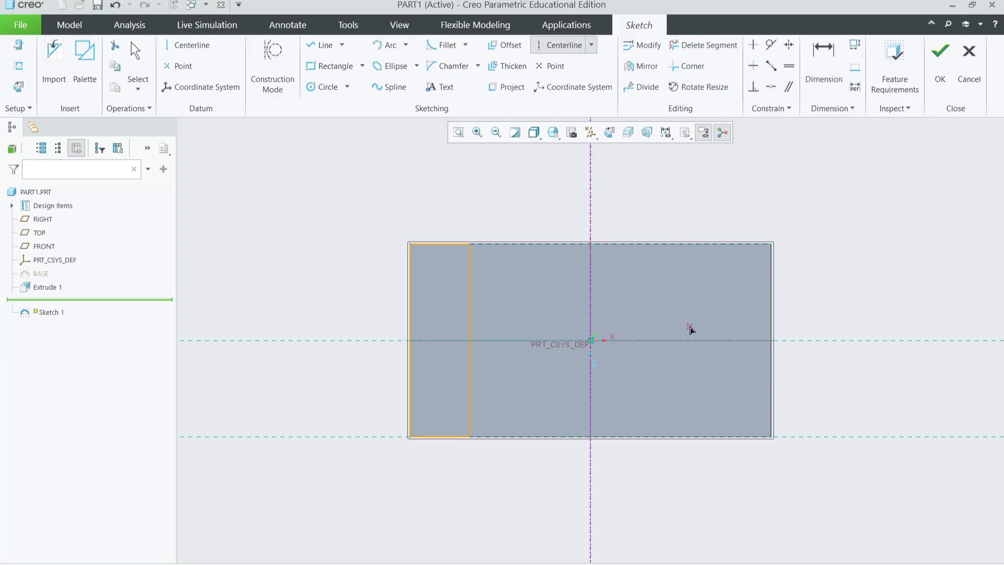
pyautogui.middleClick(765, 359)
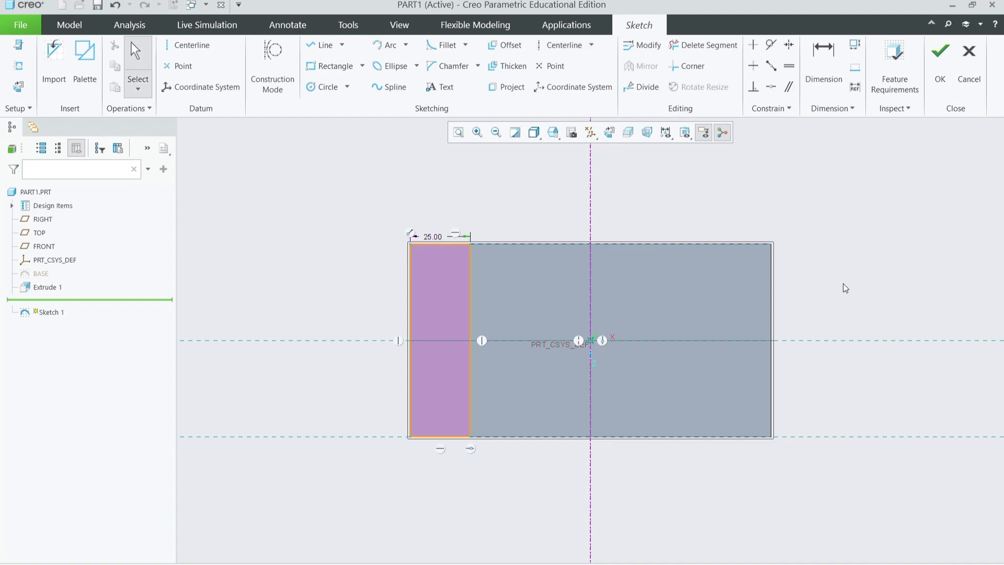
pyautogui.click(940, 52)
# Step: Extrude the edge rectangle as a material-removing cut 20 in deep into the block
pyautogui.click(379, 84)
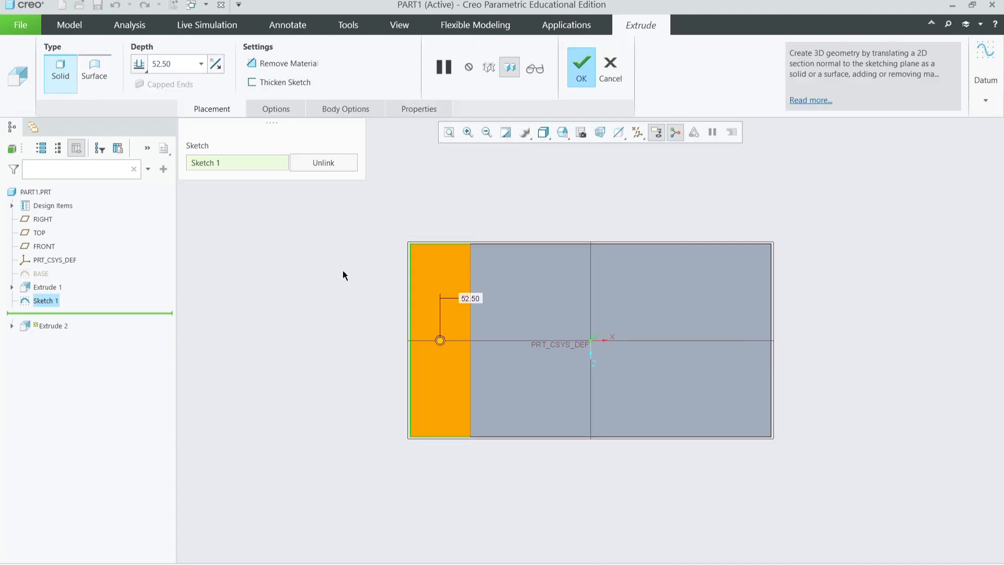
pyautogui.moveTo(344, 271); pyautogui.dragTo(343, 243, button='middle')
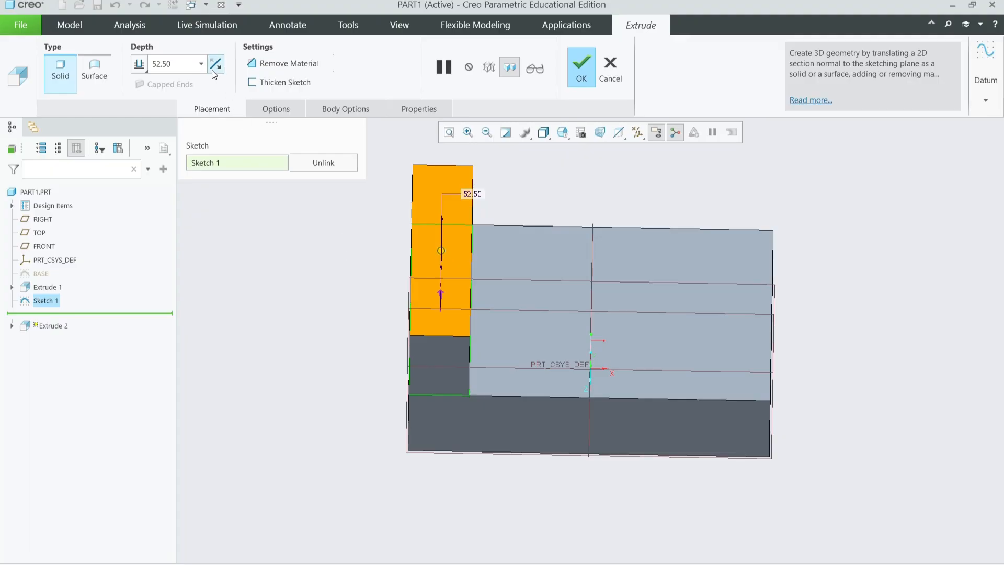
pyautogui.click(260, 63)
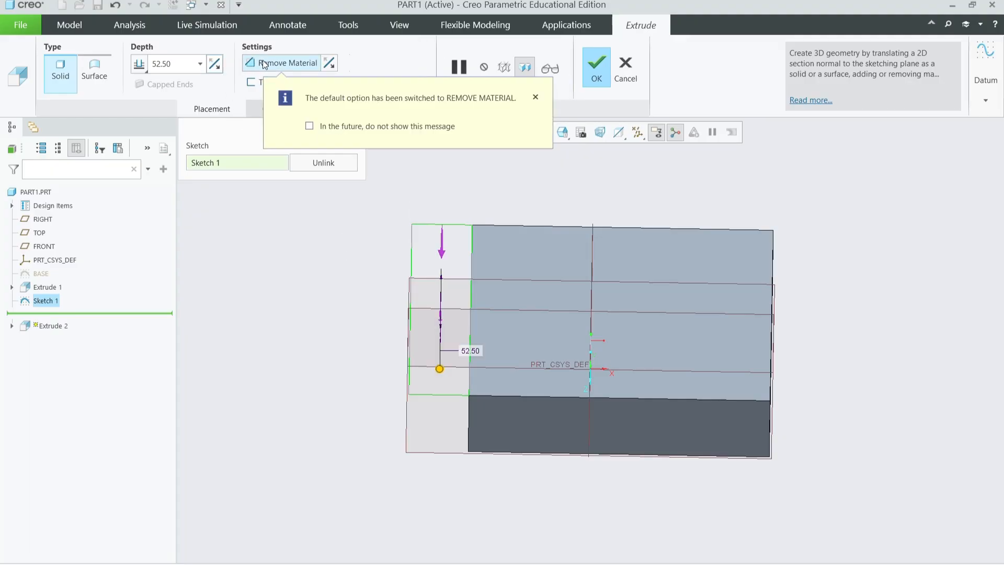
pyautogui.doubleClick(168, 64)
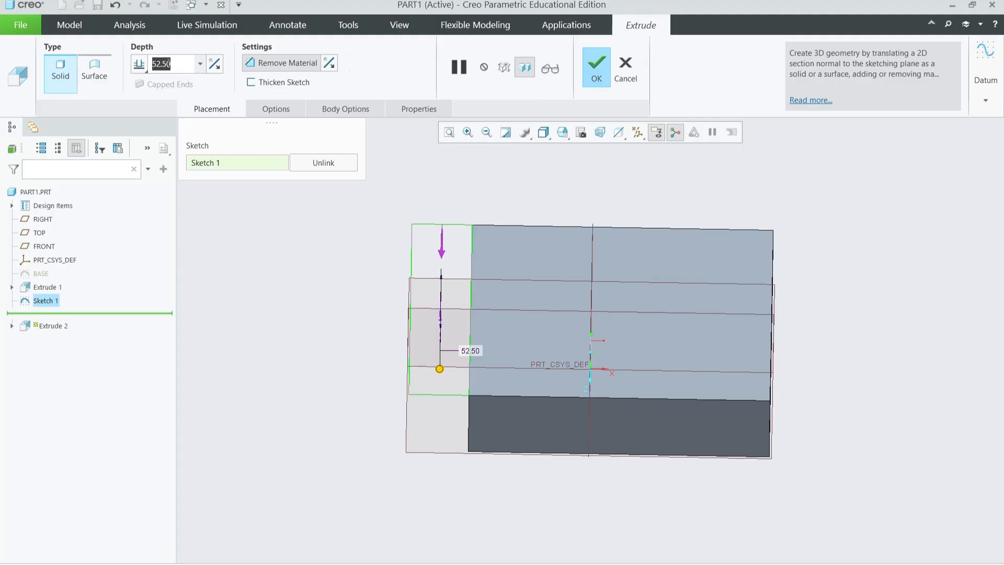
pyautogui.write('20')
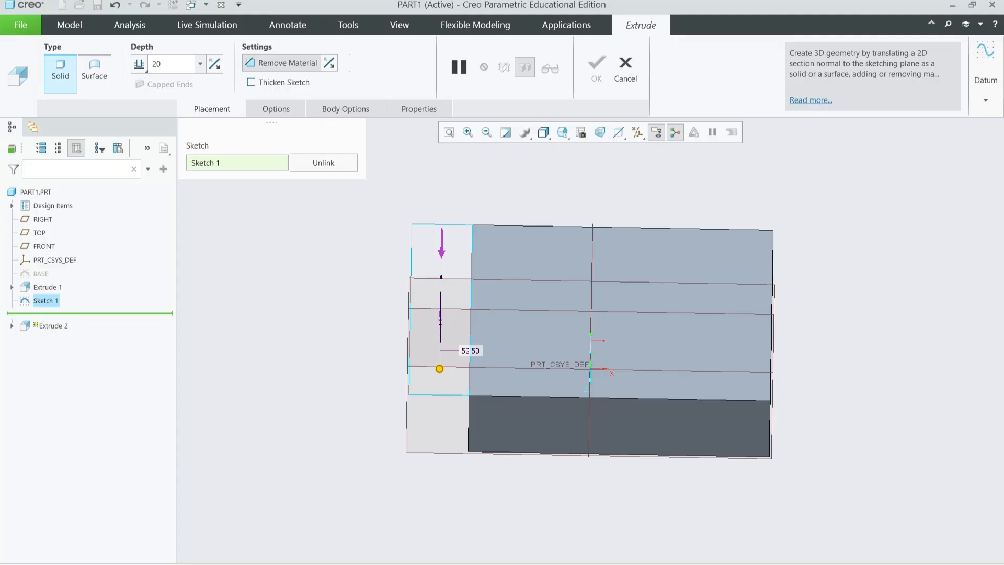
pyautogui.press('Return')
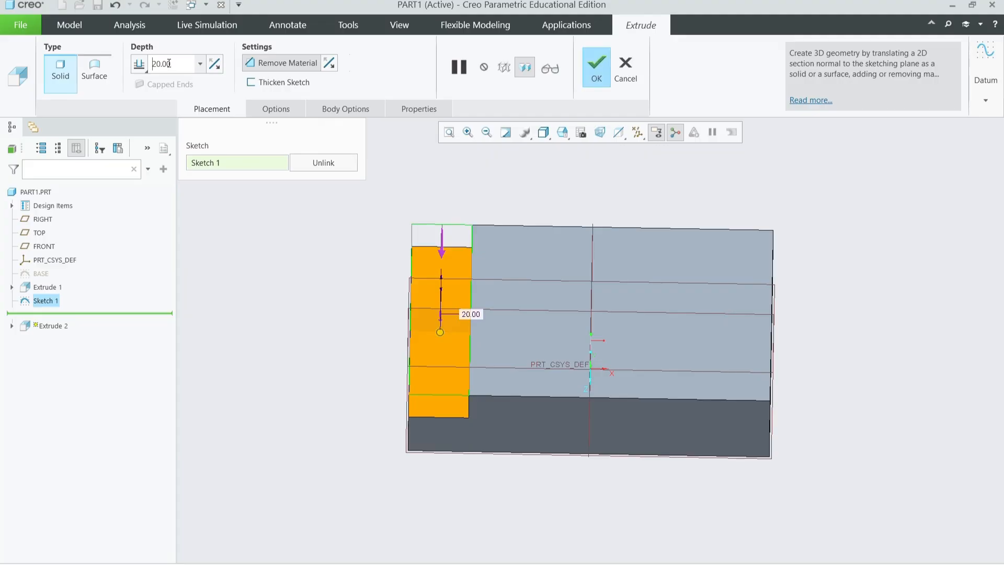
pyautogui.click(596, 68)
# Step: Mirror the step cut about the RIGHT datum plane to the opposite end of the block
pyautogui.moveTo(434, 186); pyautogui.dragTo(433, 157, button='middle')
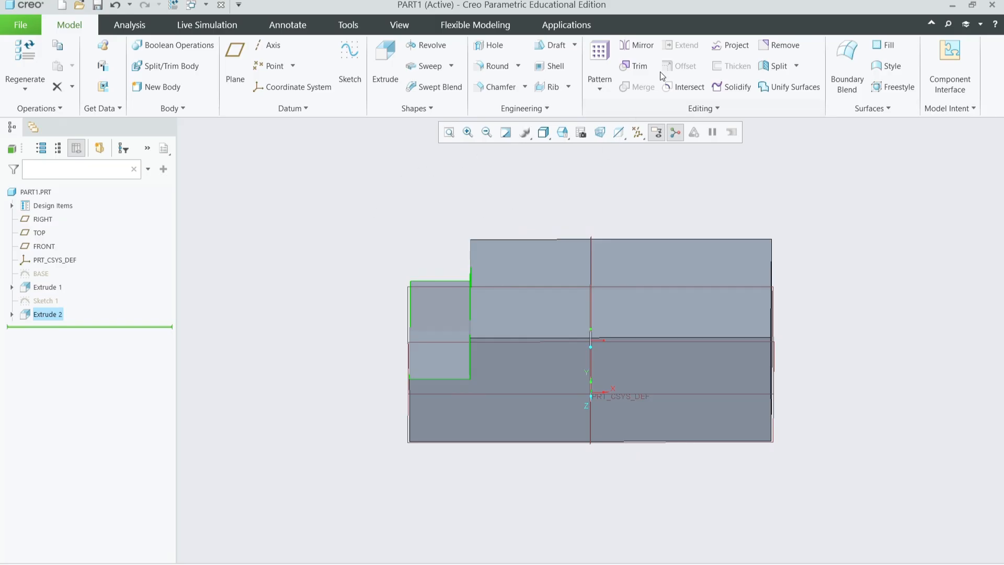
pyautogui.click(643, 51)
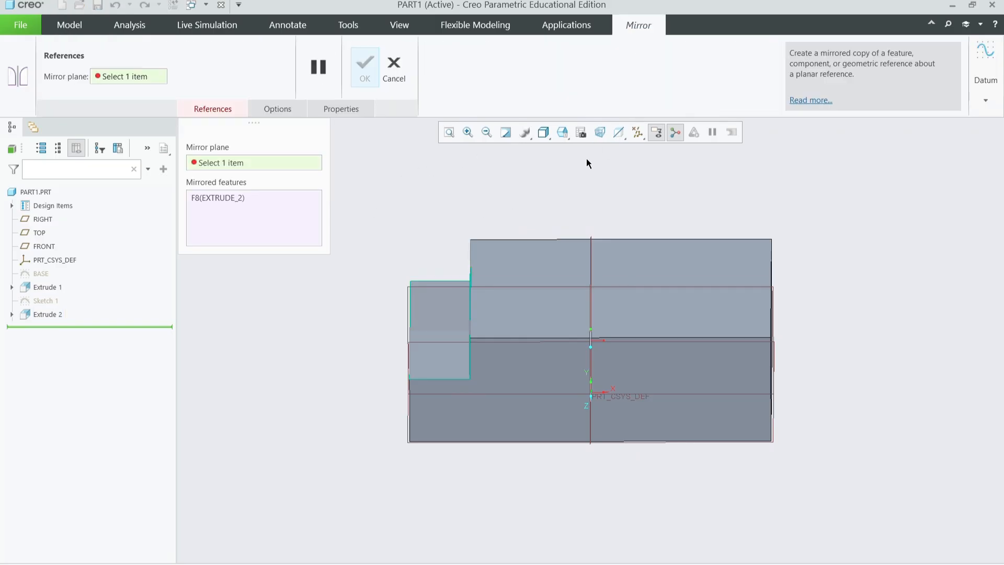
pyautogui.click(458, 330)
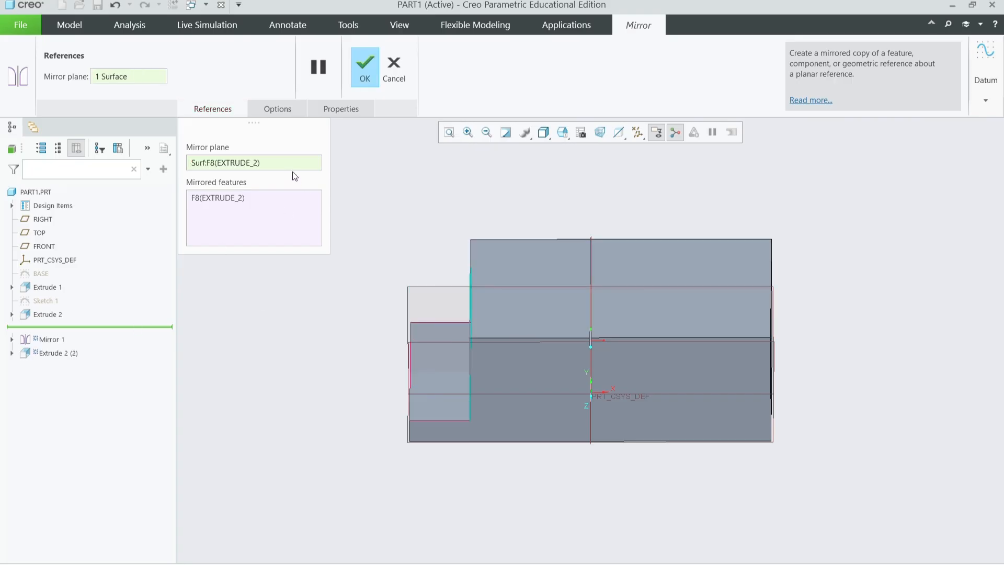
pyautogui.click(280, 201)
pyautogui.click(255, 163)
pyautogui.click(591, 278)
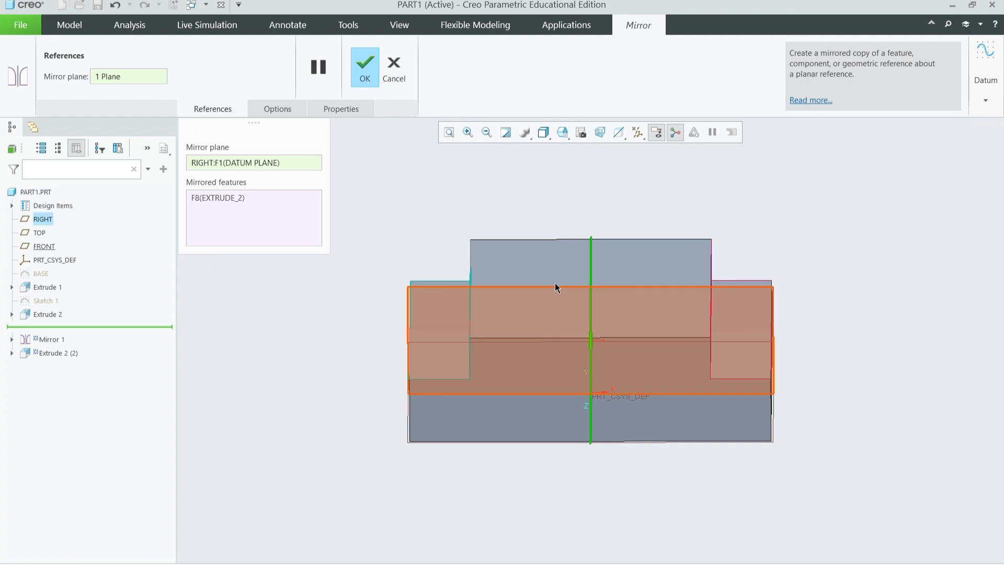
pyautogui.click(369, 73)
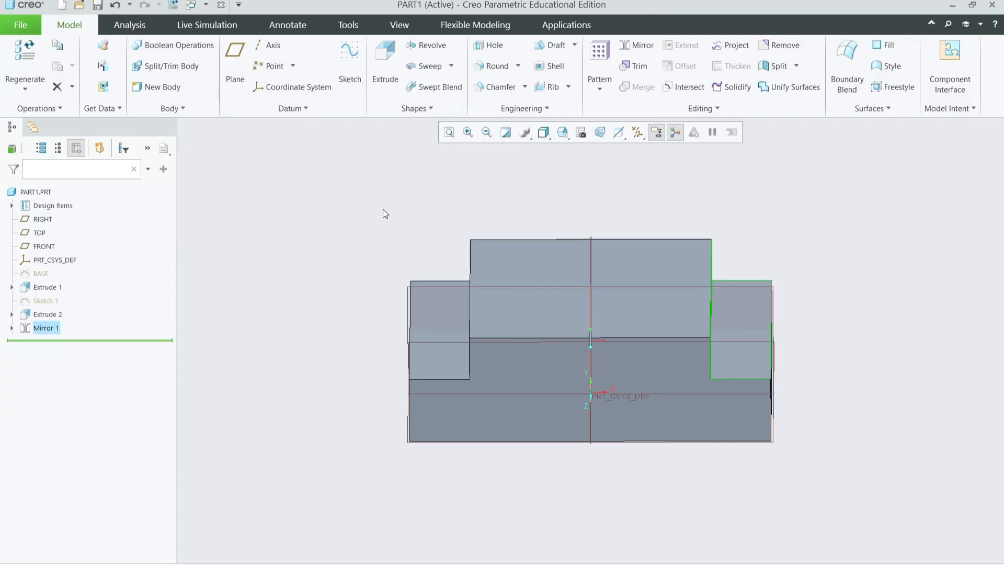
# Step: Rename the block's extrusion, Extrude 1, as BODY
pyautogui.click(47, 287)
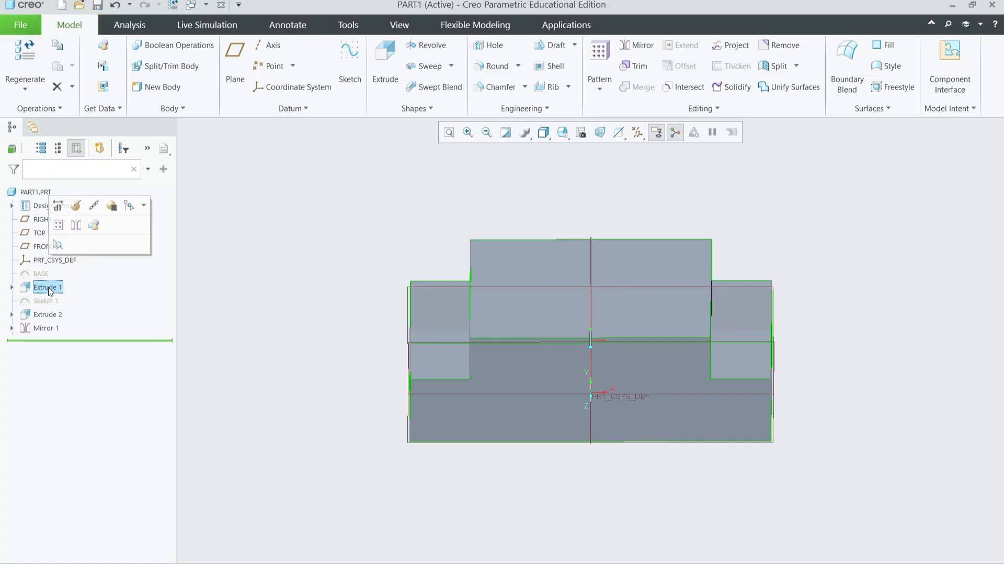
pyautogui.click(48, 287)
pyautogui.write('BODY')
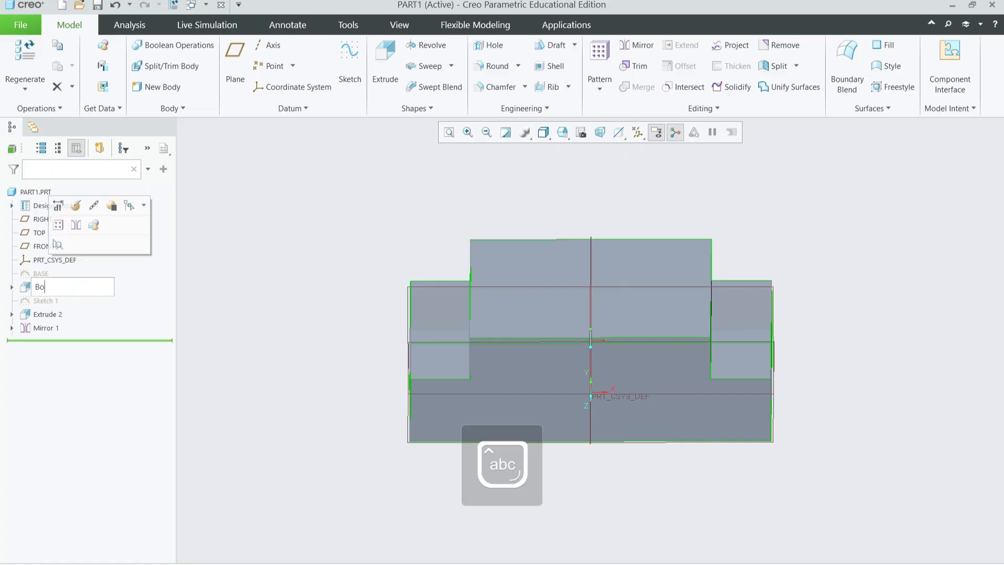
pyautogui.press('Return')
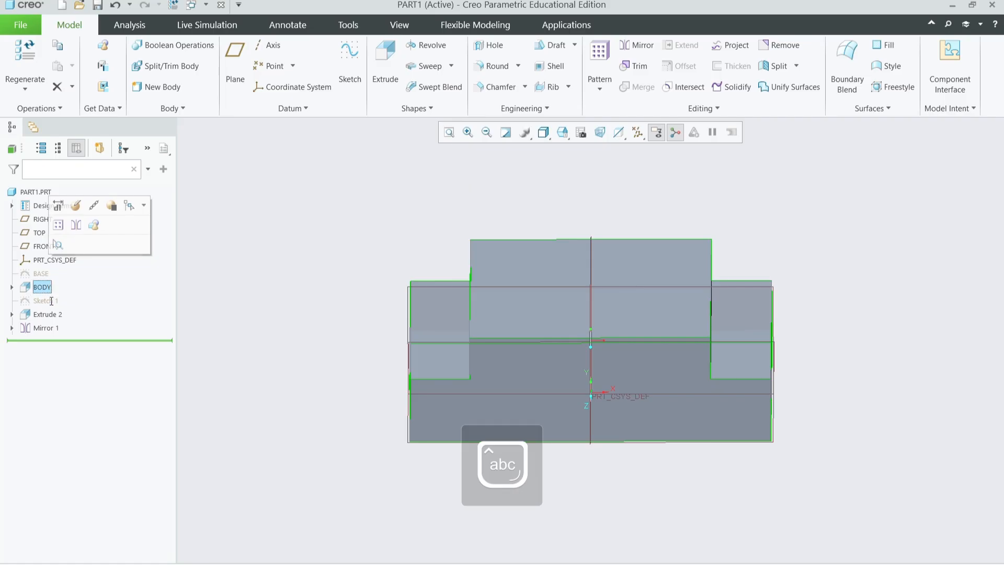
# Step: Rename the step-cut sketch, Sketch 1, as SIDE
pyautogui.click(48, 304)
pyautogui.click(49, 304)
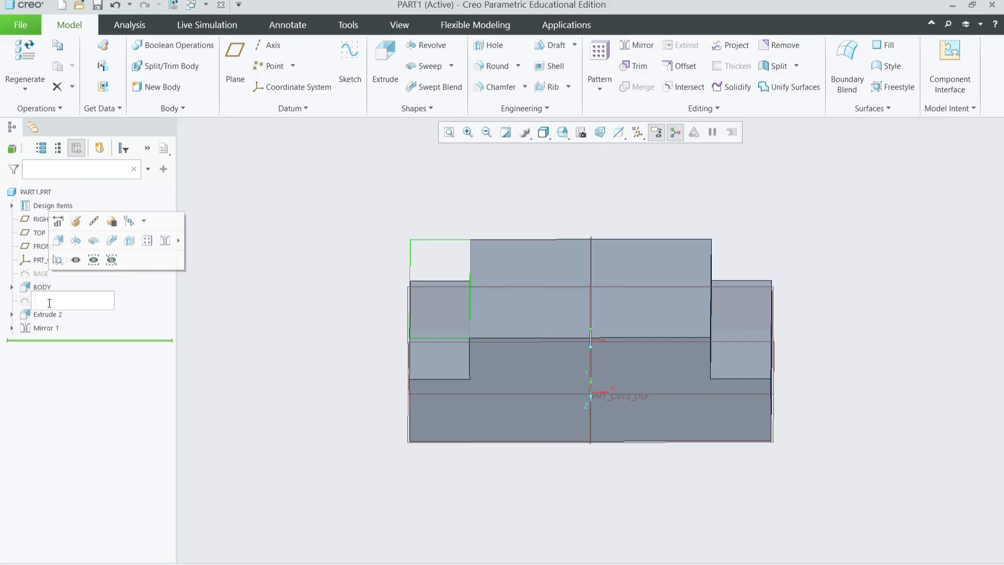
pyautogui.write('Side')
pyautogui.press('Return')
# Step: Rename the step-cut extrusion, Extrude 2, as SIDECUTS
pyautogui.click(46, 315)
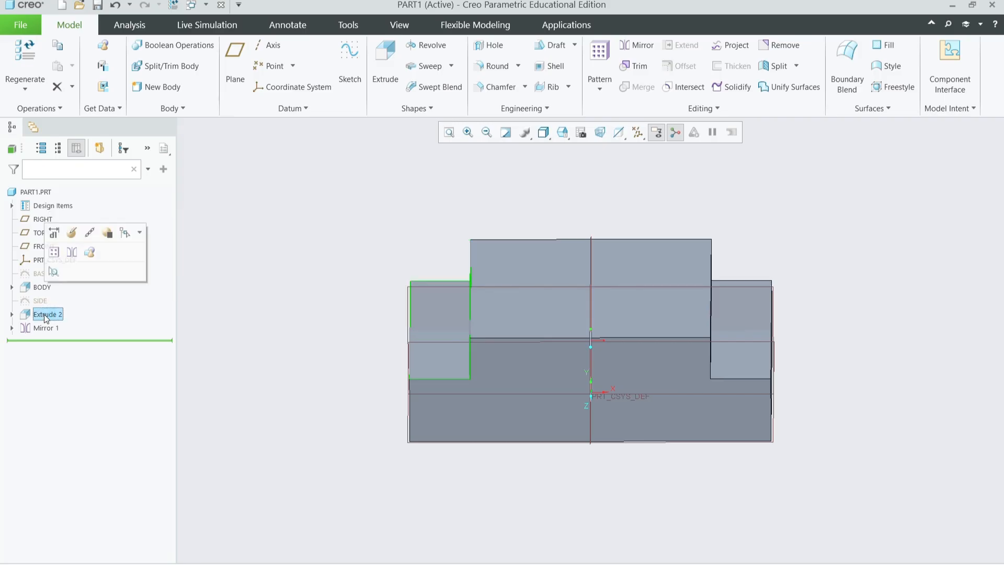
pyautogui.click(46, 316)
pyautogui.write('Side')
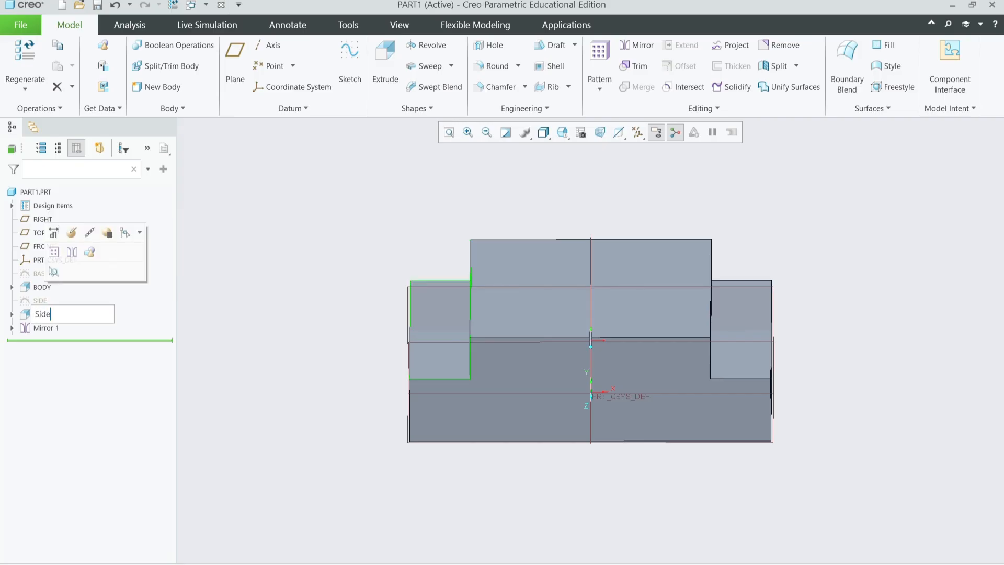
pyautogui.write('Cuts')
pyautogui.press('Return')
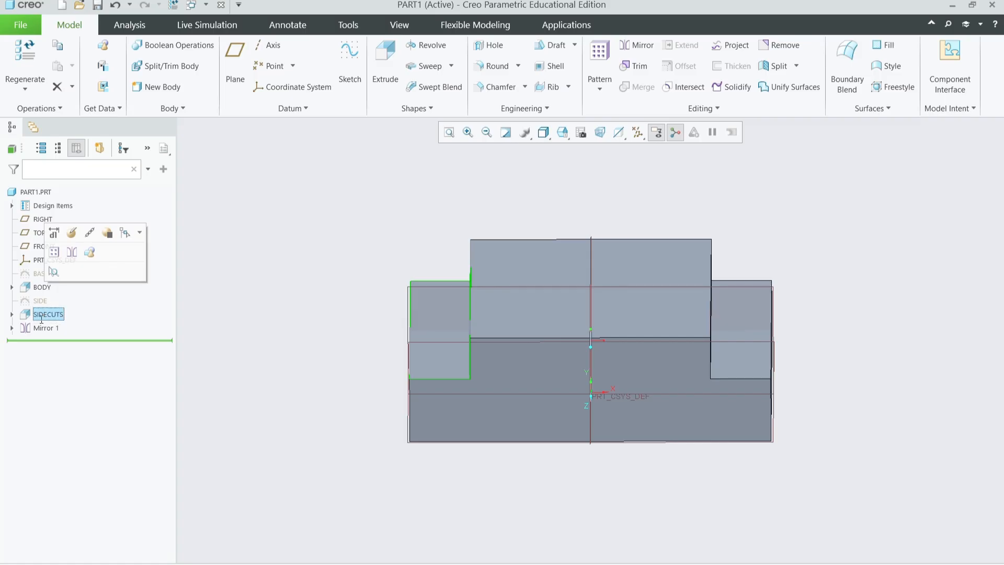
# Step: Rename the mirror feature, Mirror 1, as CUTSMIRROR and clear the selection
pyautogui.click(44, 328)
pyautogui.click(44, 329)
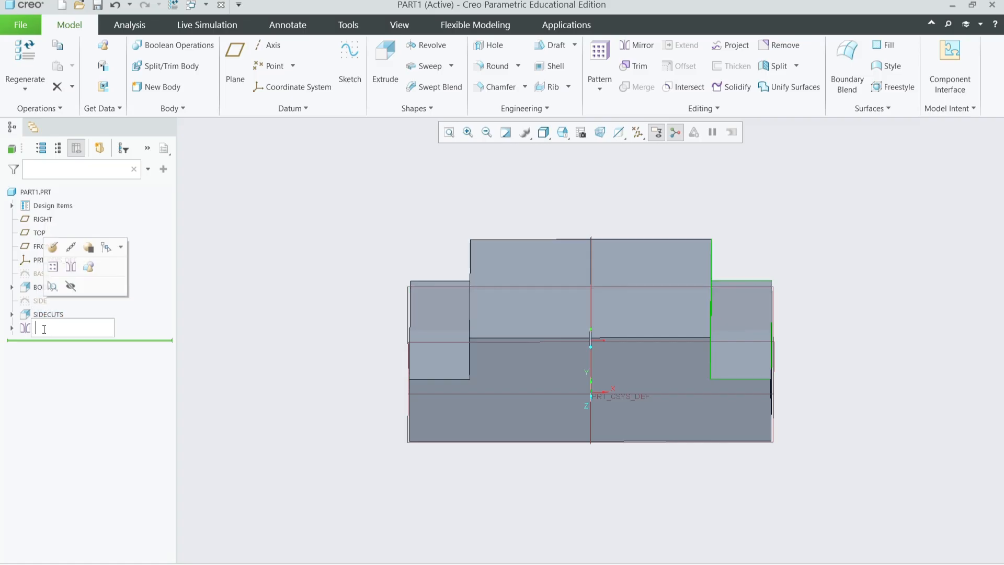
pyautogui.write('Cutsmirror')
pyautogui.press('Return')
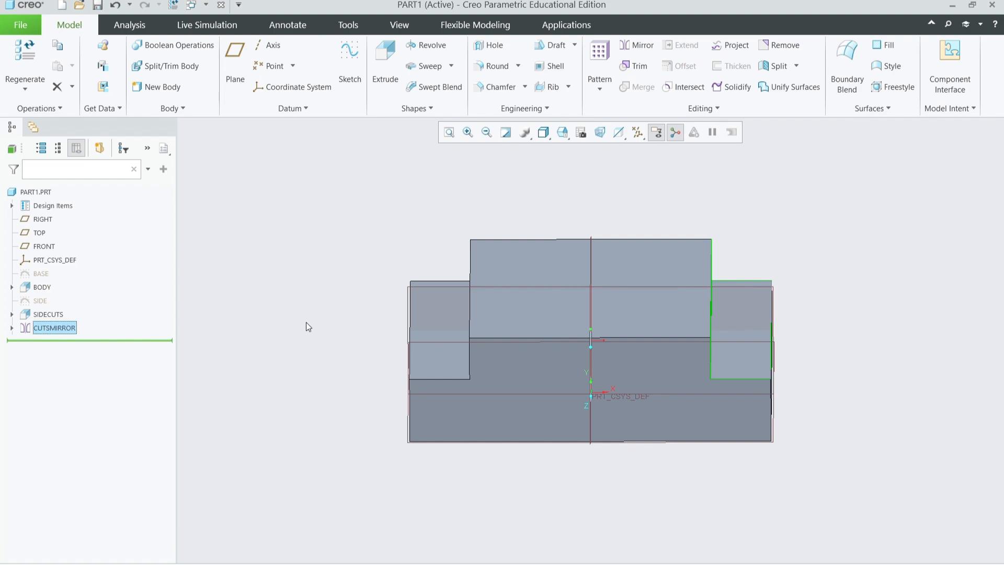
pyautogui.click(299, 350)
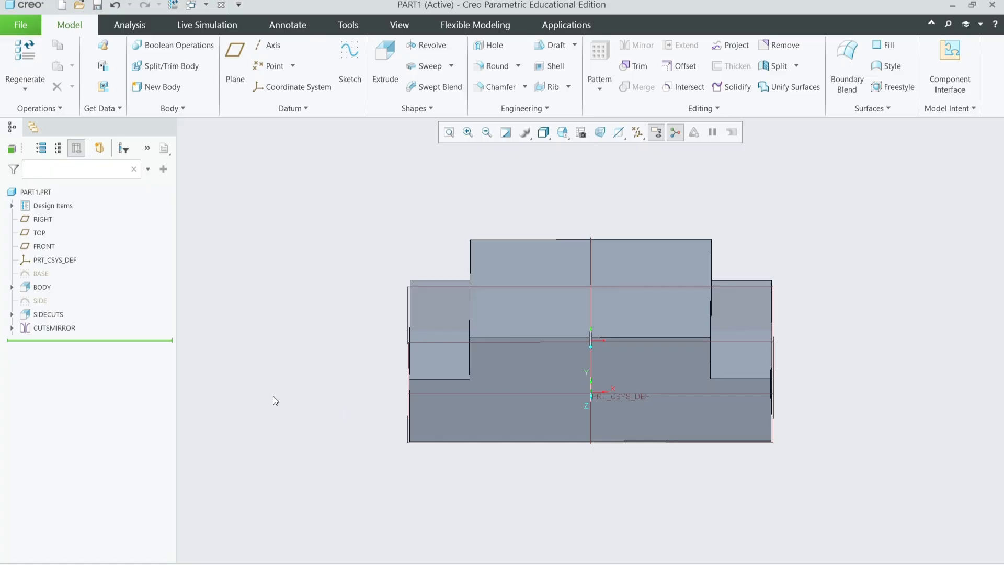
# Step: Start a standard straight clearance hole with a counterbore, using UNC thread and screw size 3/4-10
pyautogui.moveTo(273, 396); pyautogui.dragTo(276, 375, button='middle')
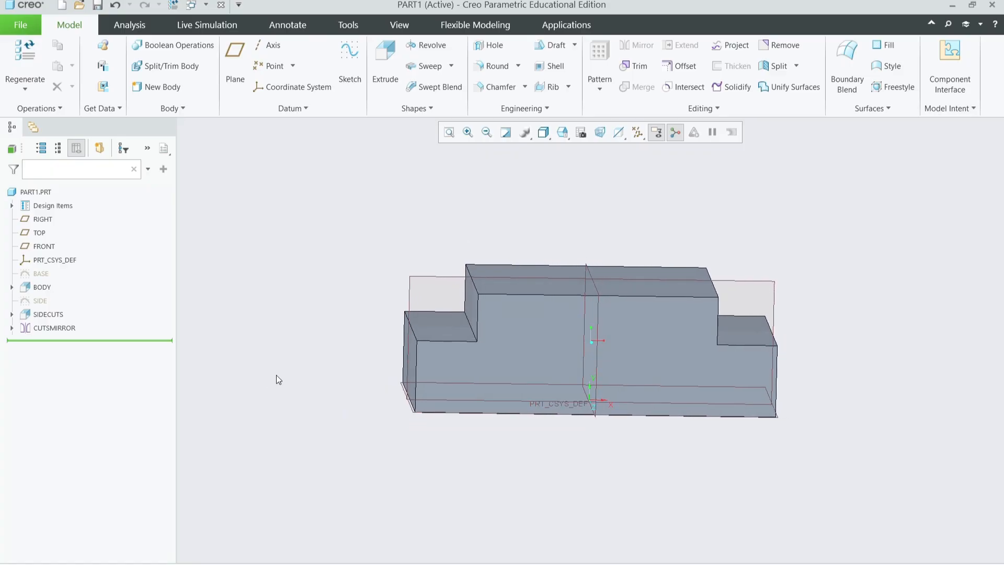
pyautogui.scroll(1, 277, 378)
pyautogui.scroll(-1, 530, 418)
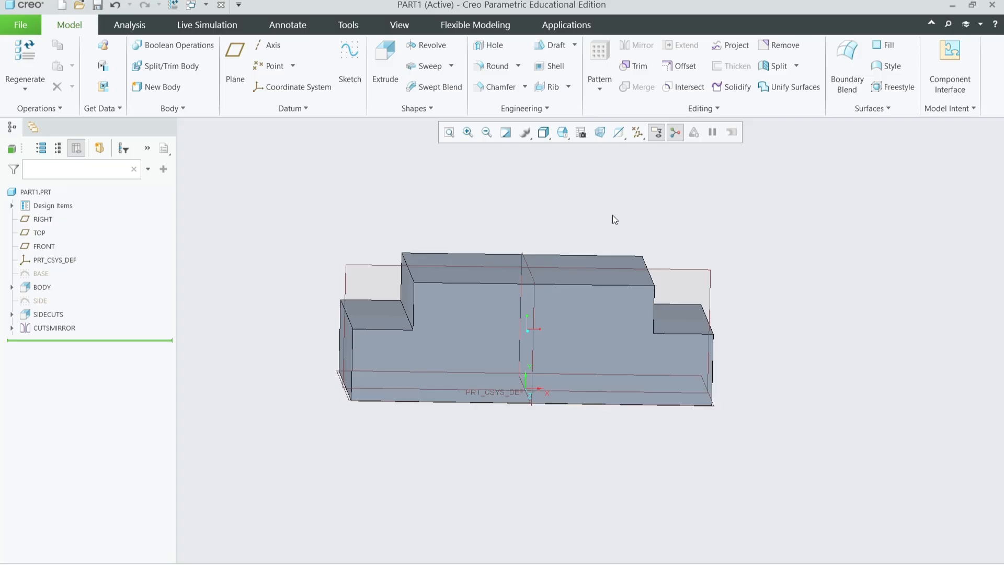
pyautogui.moveTo(613, 215); pyautogui.dragTo(610, 227, button='middle')
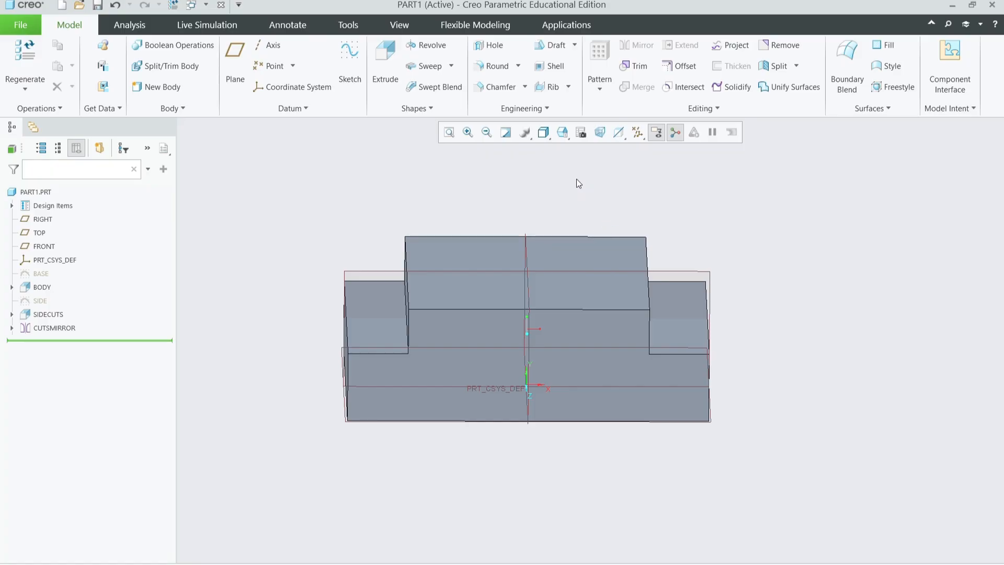
pyautogui.click(497, 47)
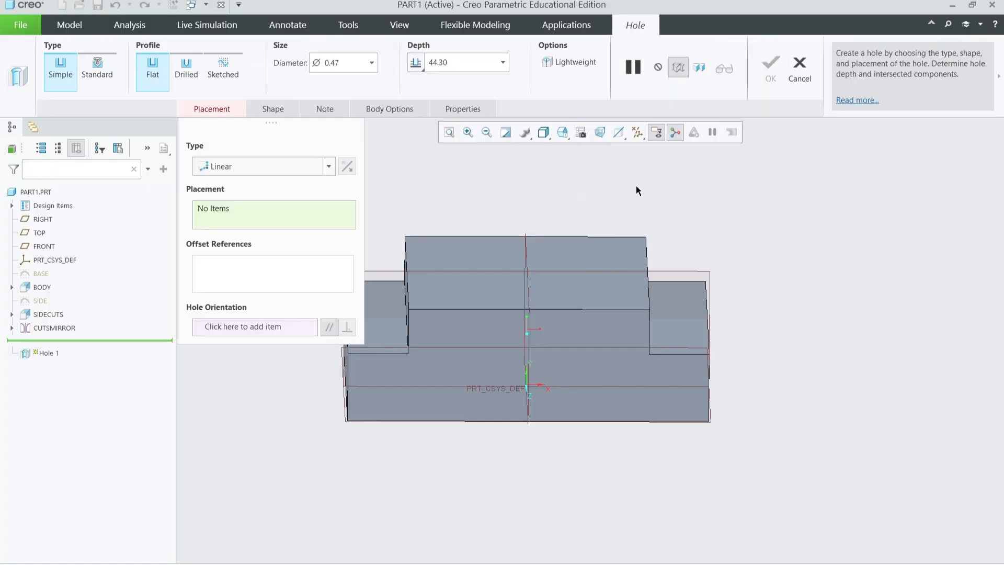
pyautogui.click(562, 132)
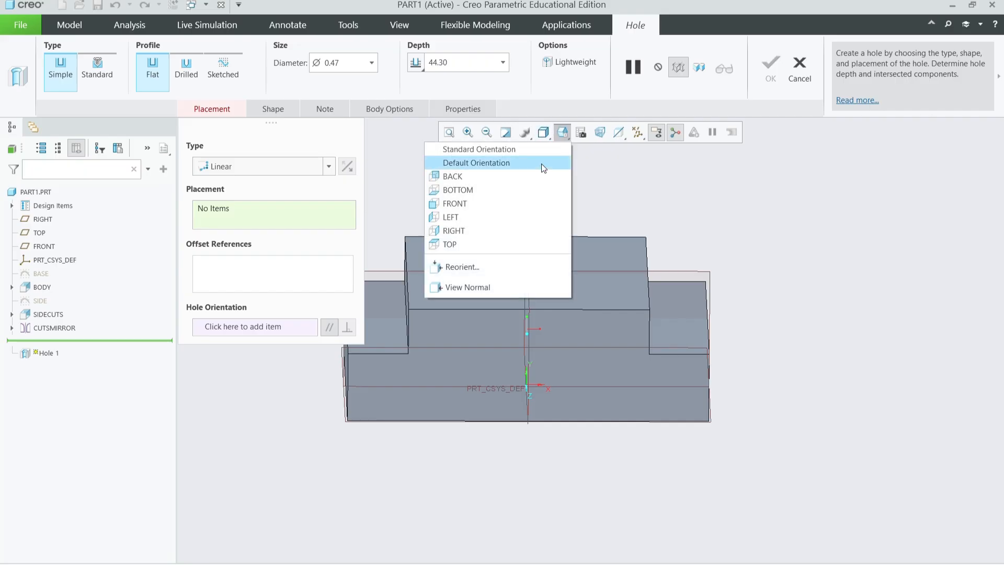
pyautogui.click(476, 249)
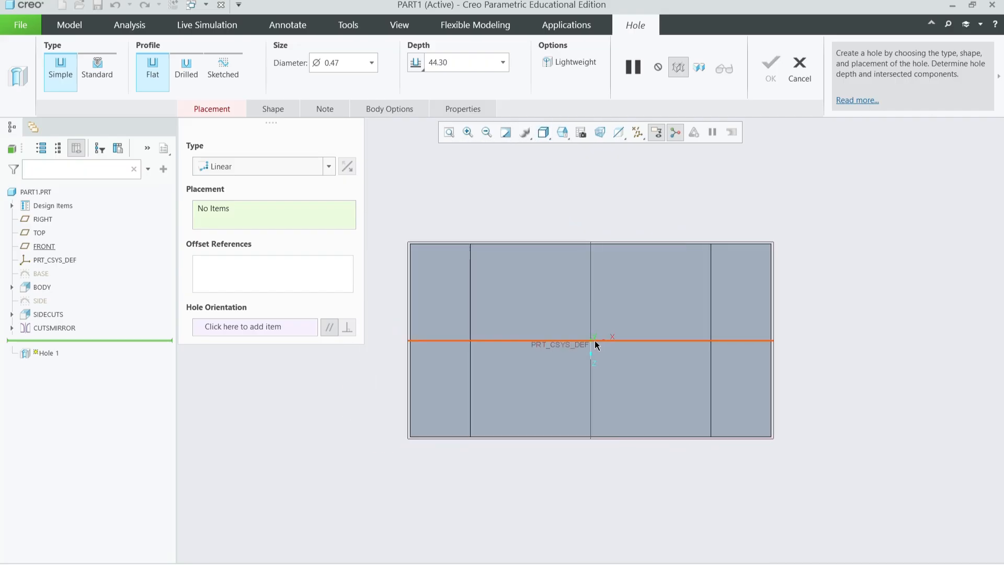
pyautogui.scroll(2, 593, 340)
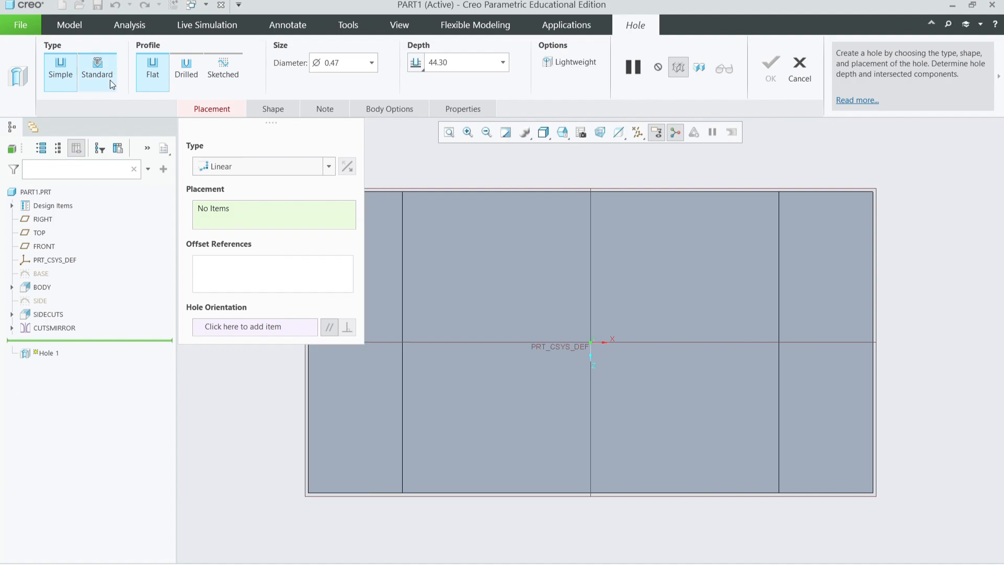
pyautogui.click(97, 72)
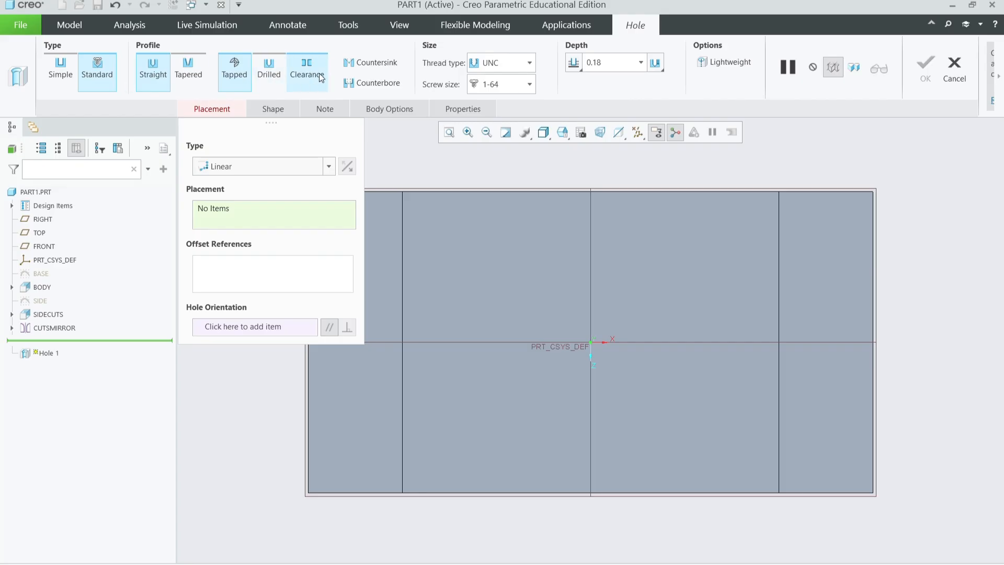
pyautogui.click(320, 74)
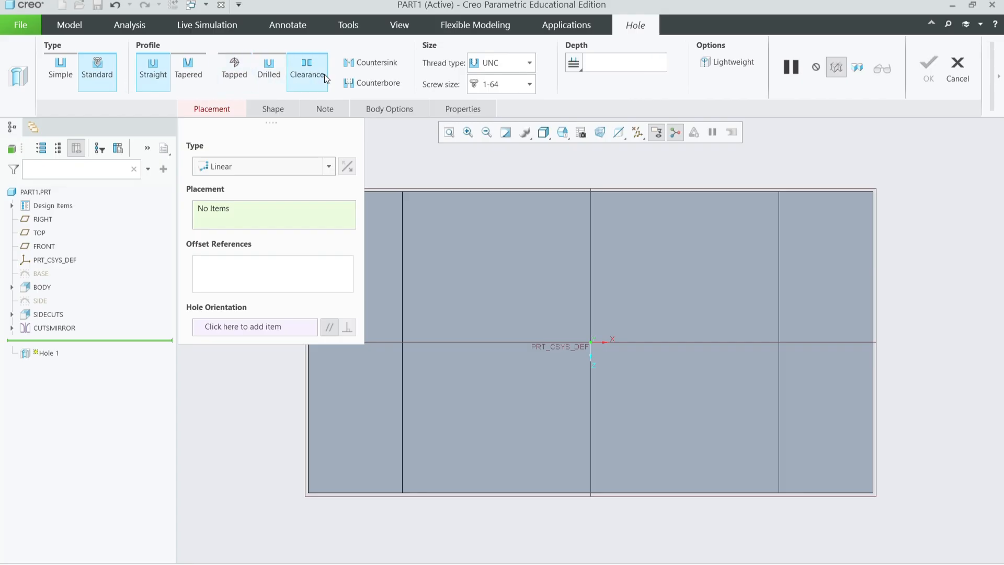
pyautogui.click(368, 86)
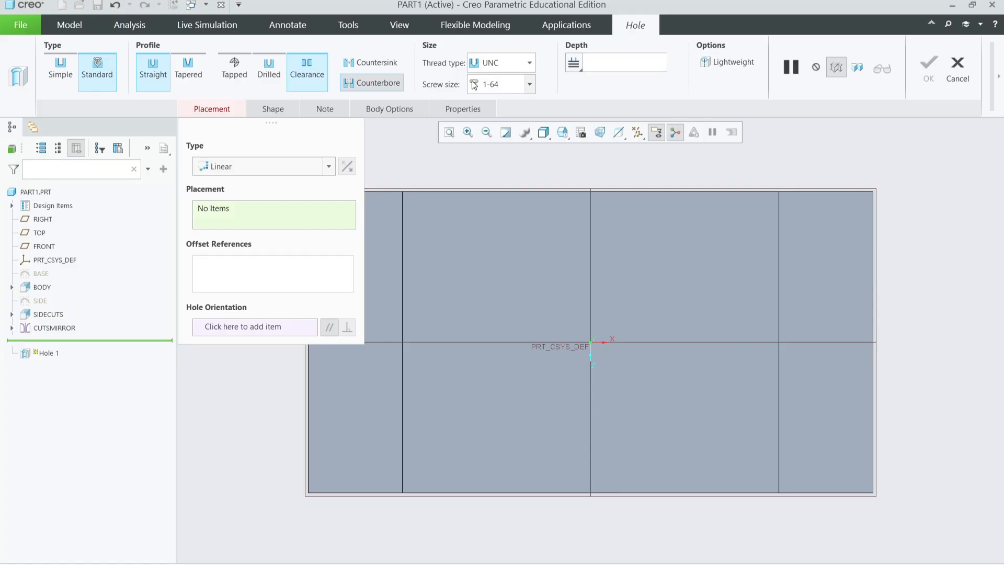
pyautogui.click(530, 84)
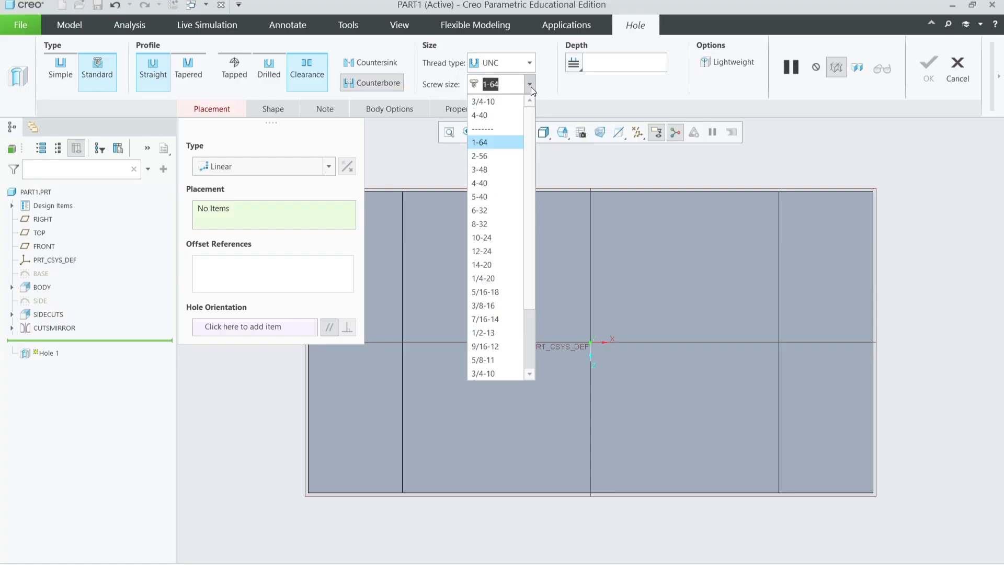
pyautogui.click(498, 99)
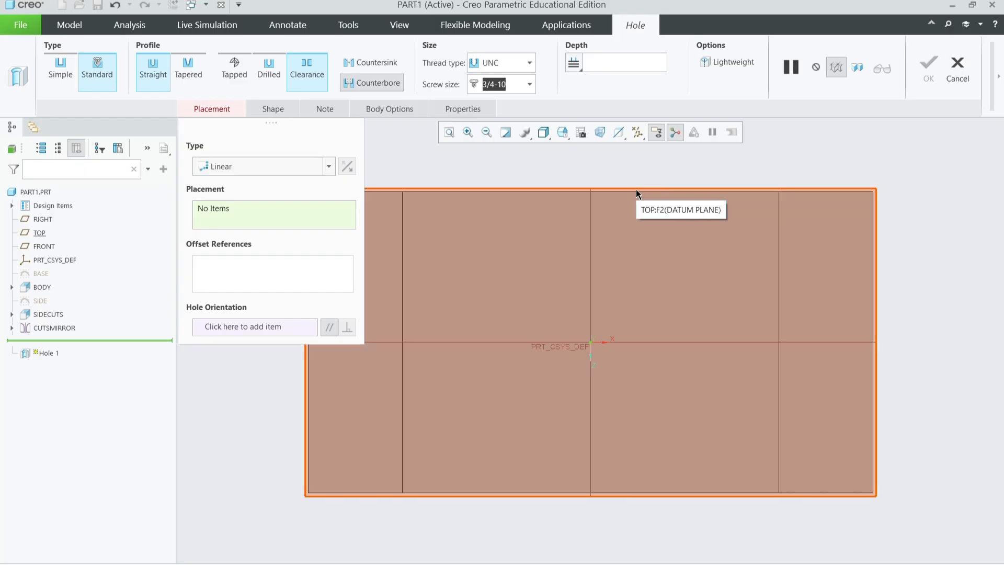
# Step: Place the hole on the block's raised top face, with its back and right edges as linear offset references
pyautogui.moveTo(652, 208); pyautogui.dragTo(650, 202, button='middle')
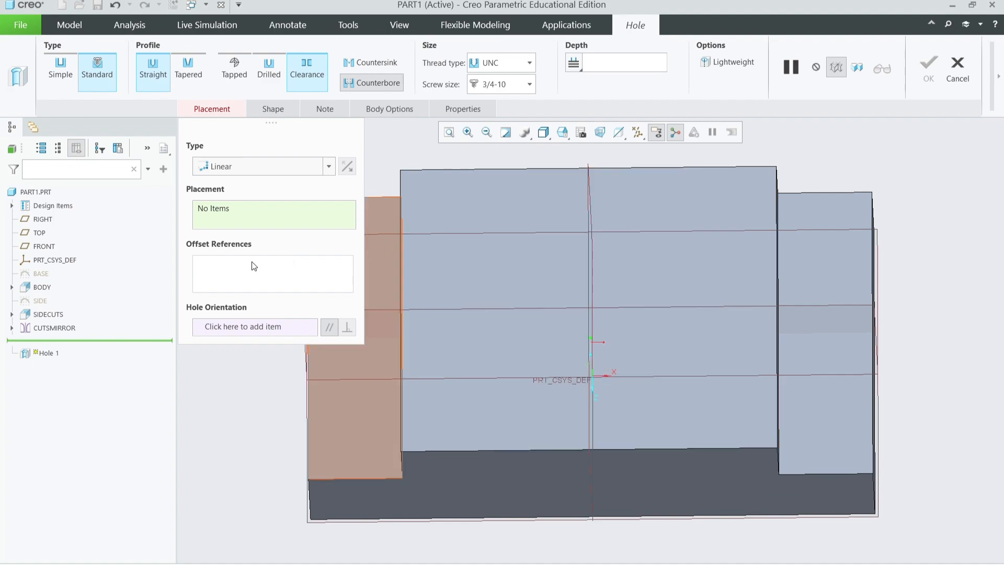
pyautogui.click(652, 270)
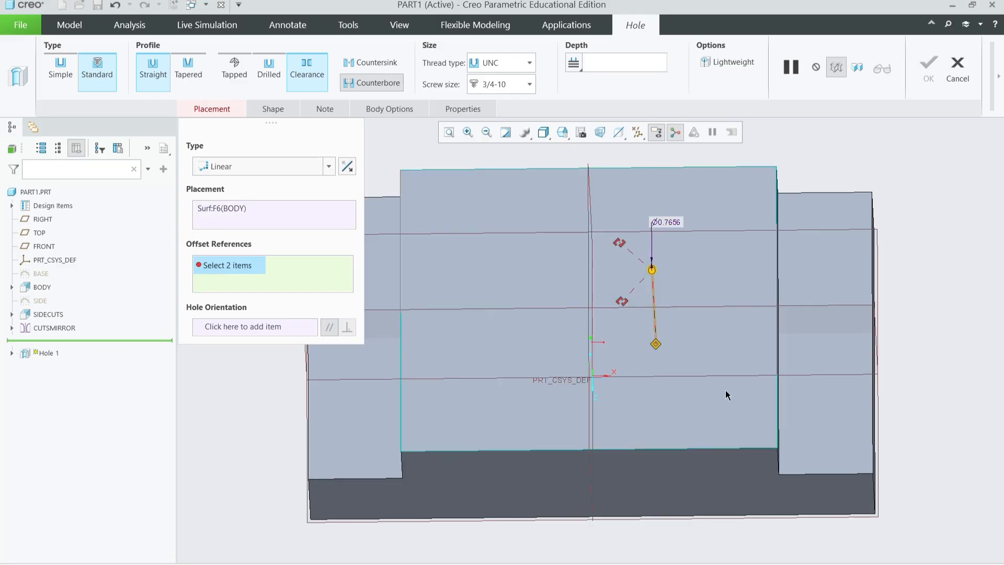
pyautogui.click(732, 166)
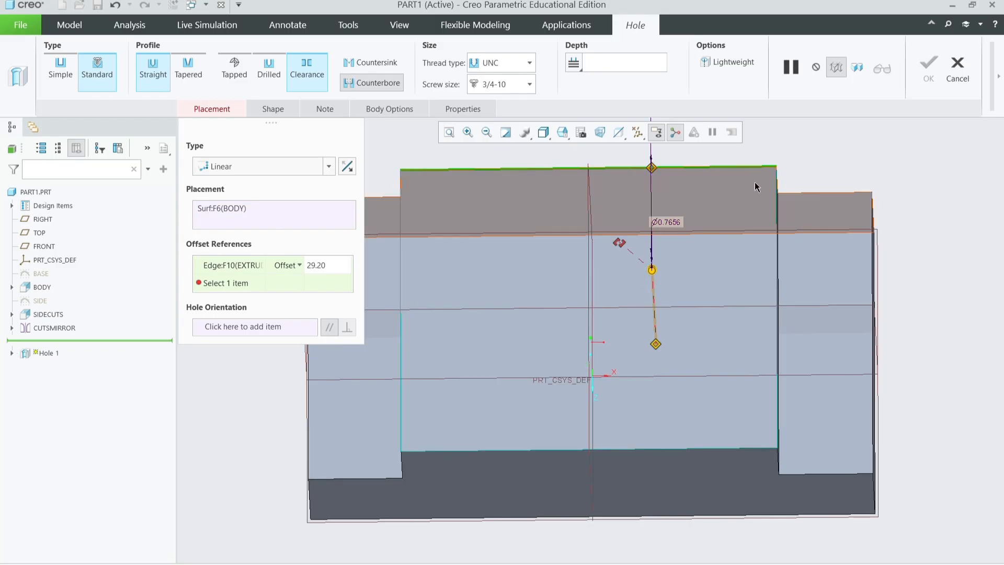
pyautogui.keyDown('ctrl'); pyautogui.click(777, 220); pyautogui.keyUp('ctrl')
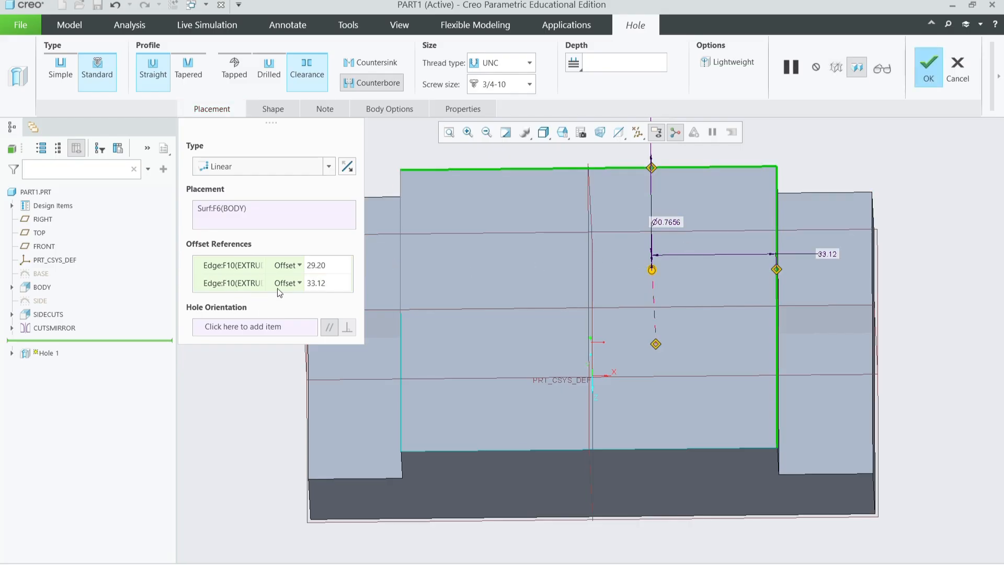
# Step: Centre the hole on the raised face with offsets of 40 in from the back edge and 50 in from the right edge
pyautogui.click(317, 265)
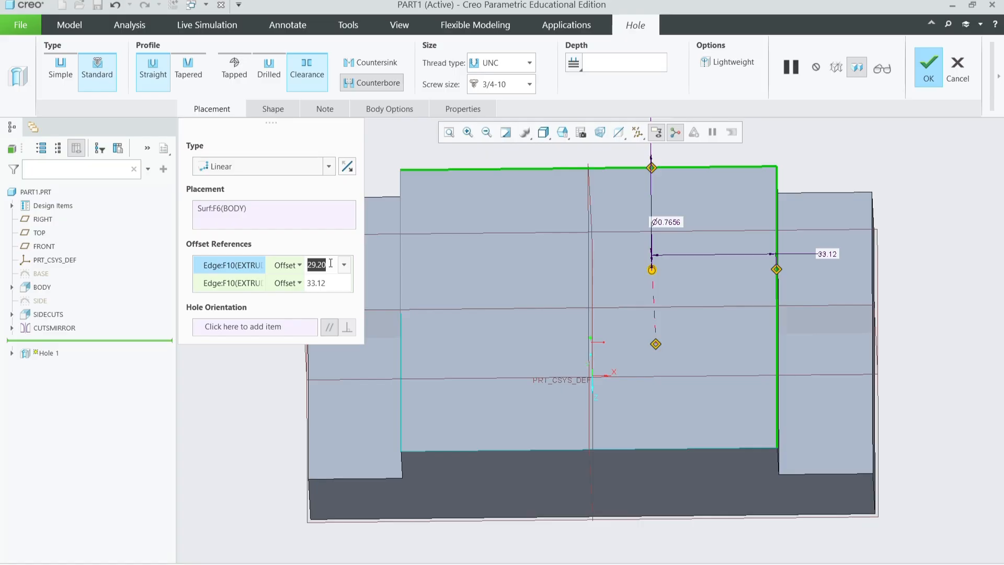
pyautogui.write('40')
pyautogui.press('Return')
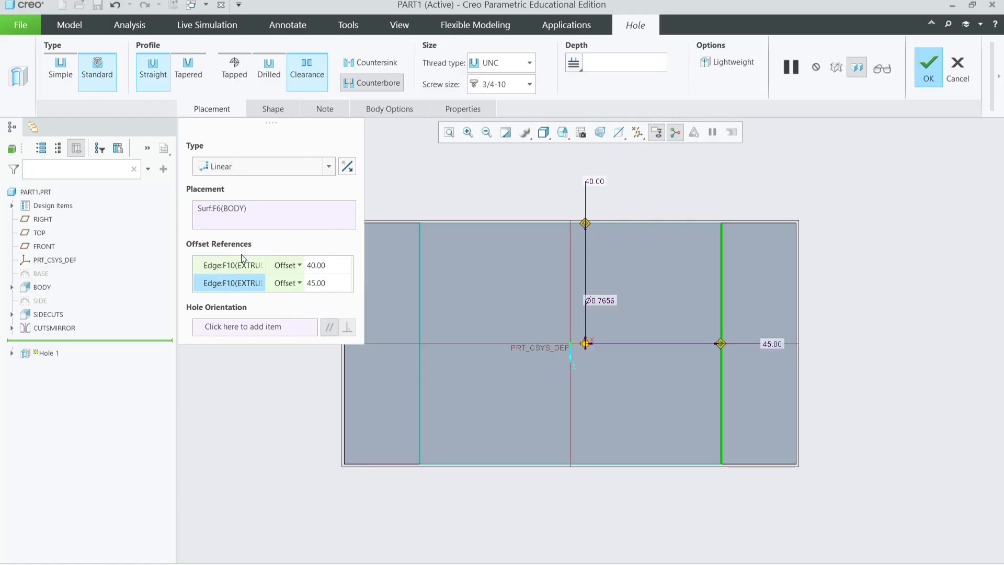
pyautogui.click(317, 283)
pyautogui.write('50')
pyautogui.press('Return')
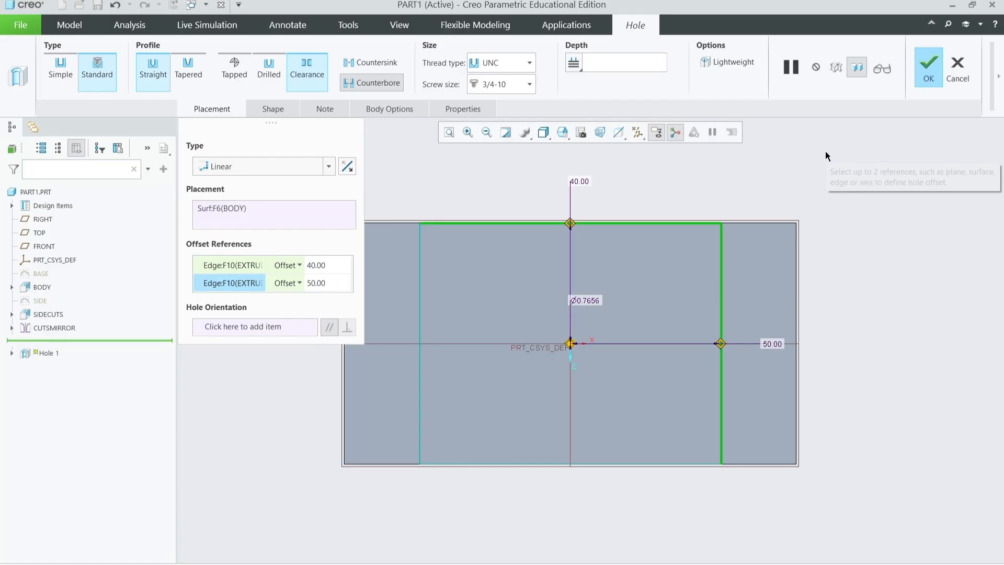
# Step: Shape the hole as a 40 in diameter through hole with a counterbore 50 in in diameter and 10 in deep
pyautogui.click(275, 110)
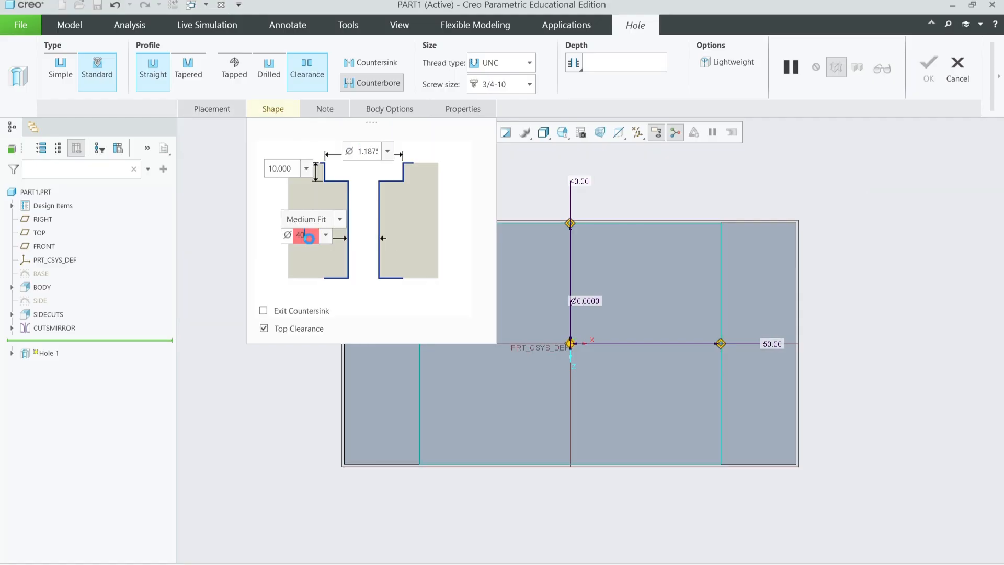
pyautogui.press('Return')
pyautogui.click(405, 345)
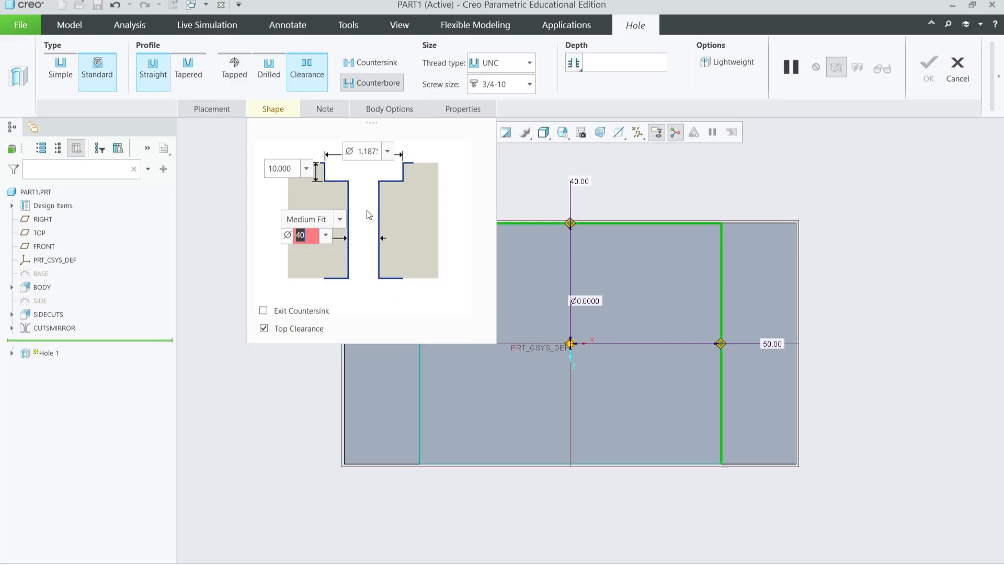
pyautogui.doubleClick(373, 150)
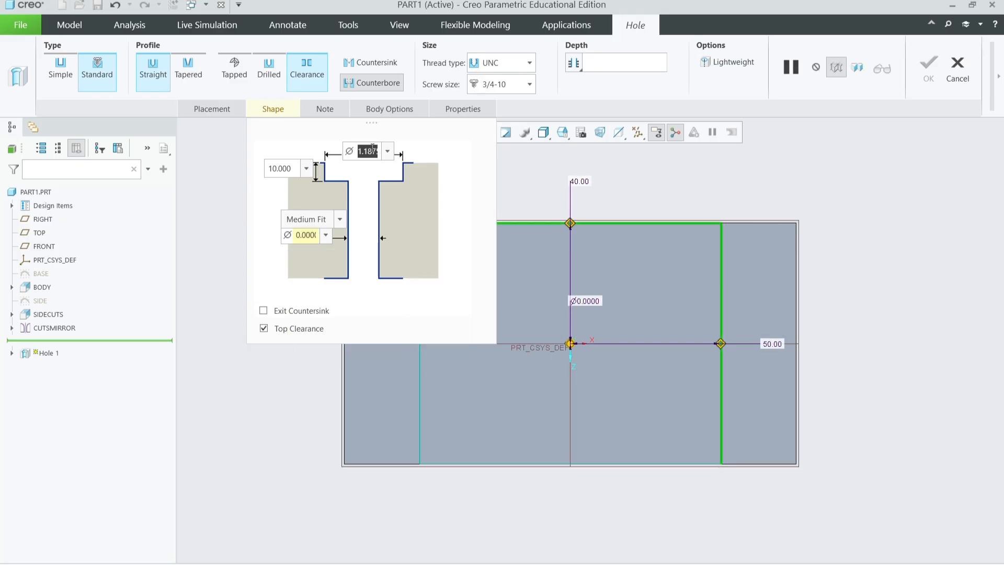
pyautogui.write('50')
pyautogui.press('Return')
pyautogui.doubleClick(305, 234)
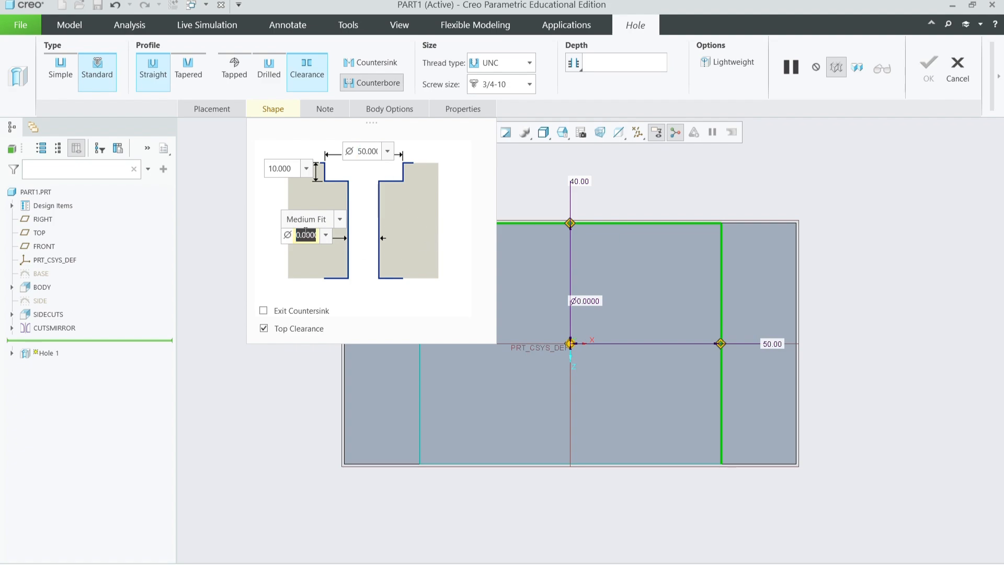
pyautogui.write('40')
pyautogui.press('Return')
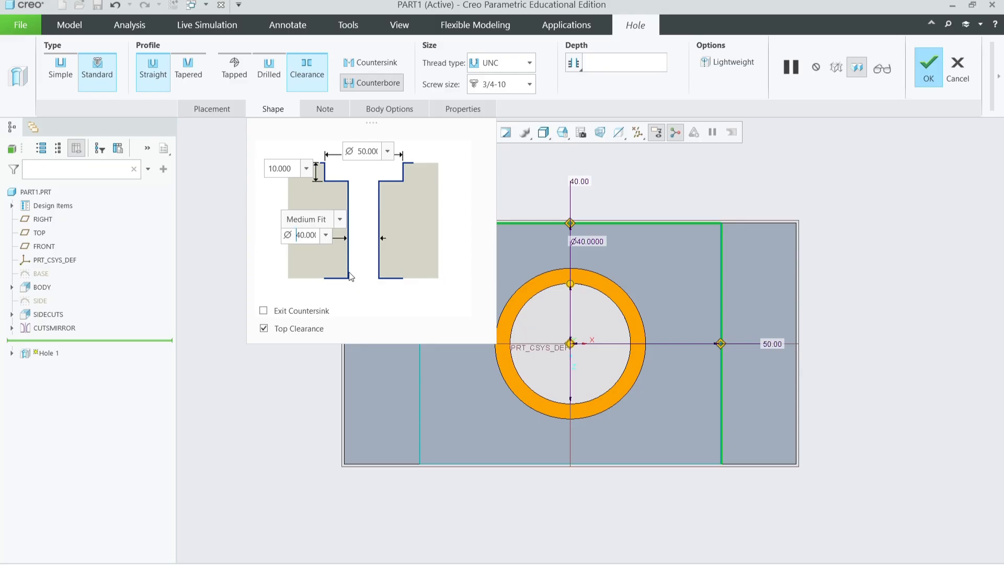
# Step: Accept the counterbored hole and check it in the TOP and FRONT views
pyautogui.moveTo(609, 258); pyautogui.dragTo(654, 167, button='middle')
pyautogui.scroll(3, 716, 182)
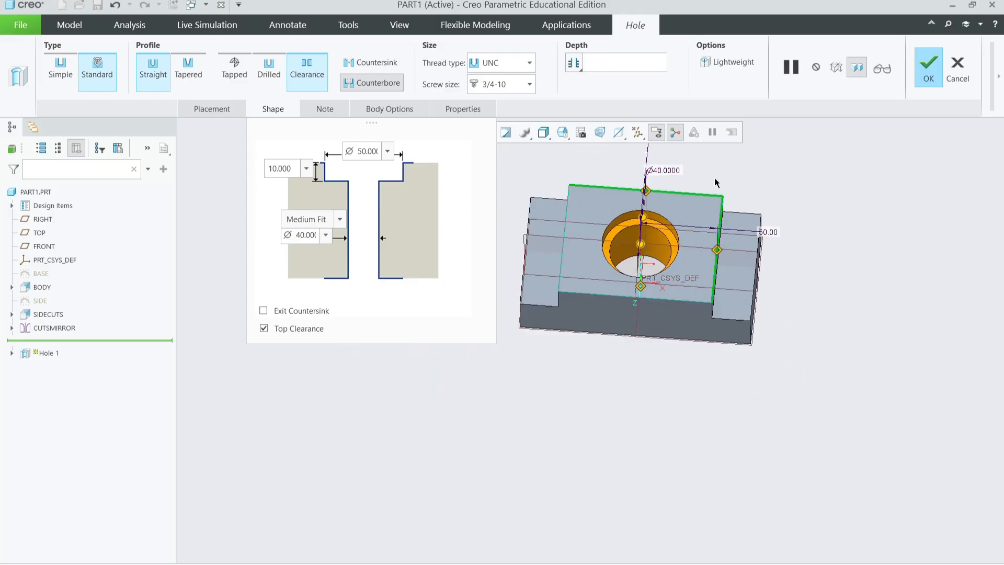
pyautogui.moveTo(717, 182); pyautogui.dragTo(653, 320, button='middle')
pyautogui.click(934, 68)
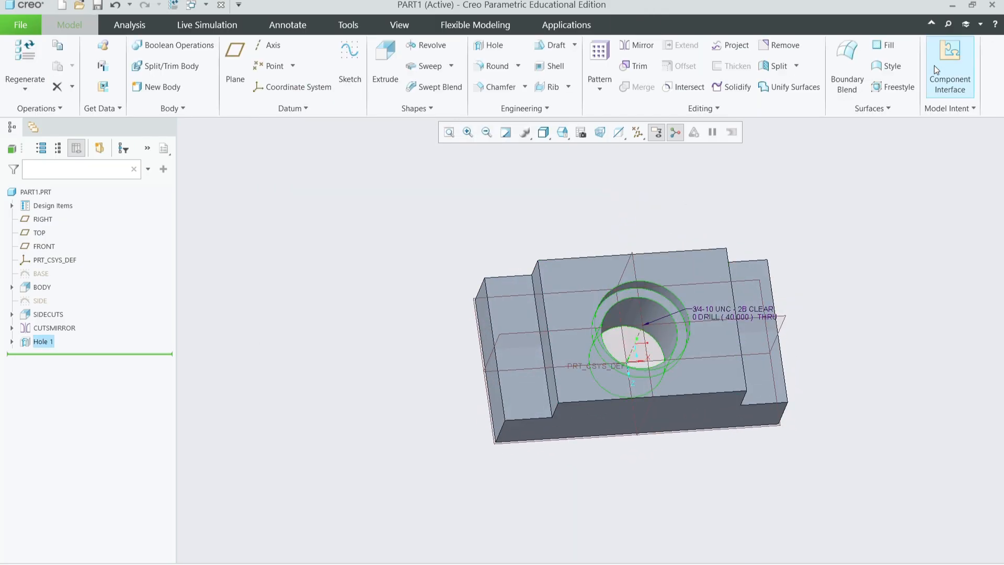
pyautogui.click(563, 132)
pyautogui.click(465, 243)
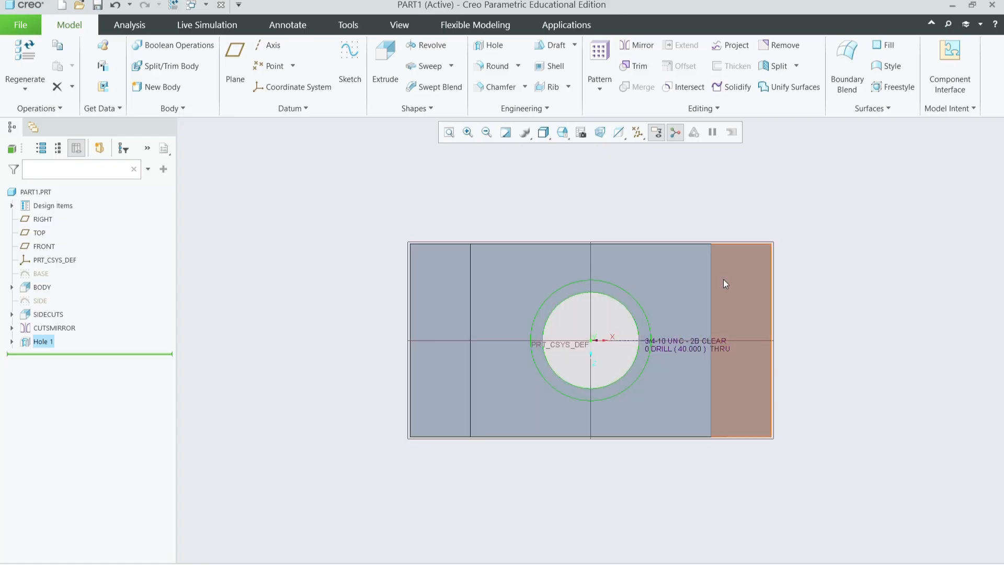
pyautogui.click(563, 132)
pyautogui.click(517, 206)
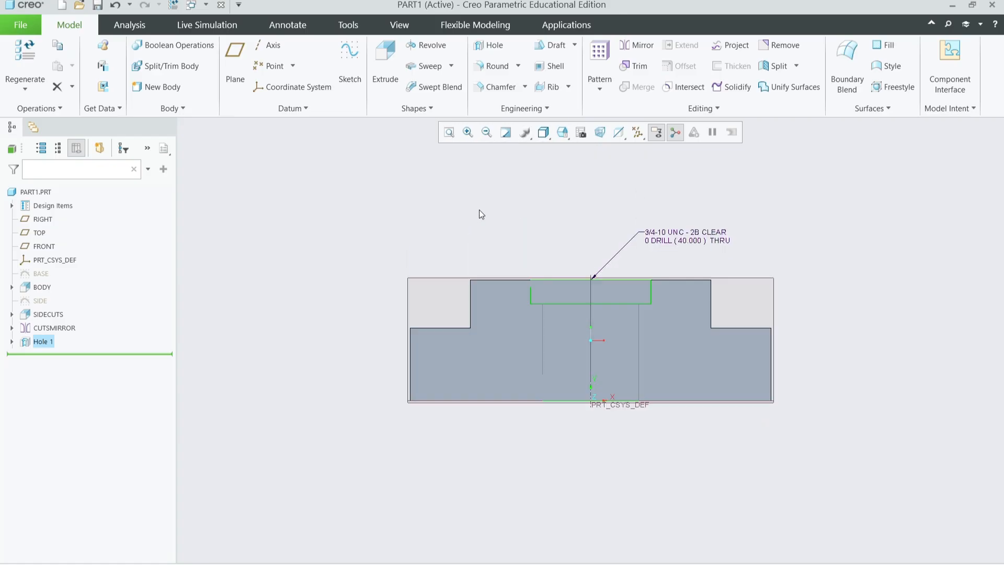
# Step: Rename the new hole feature in the model tree as HOLE
pyautogui.click(44, 342)
pyautogui.doubleClick(44, 341)
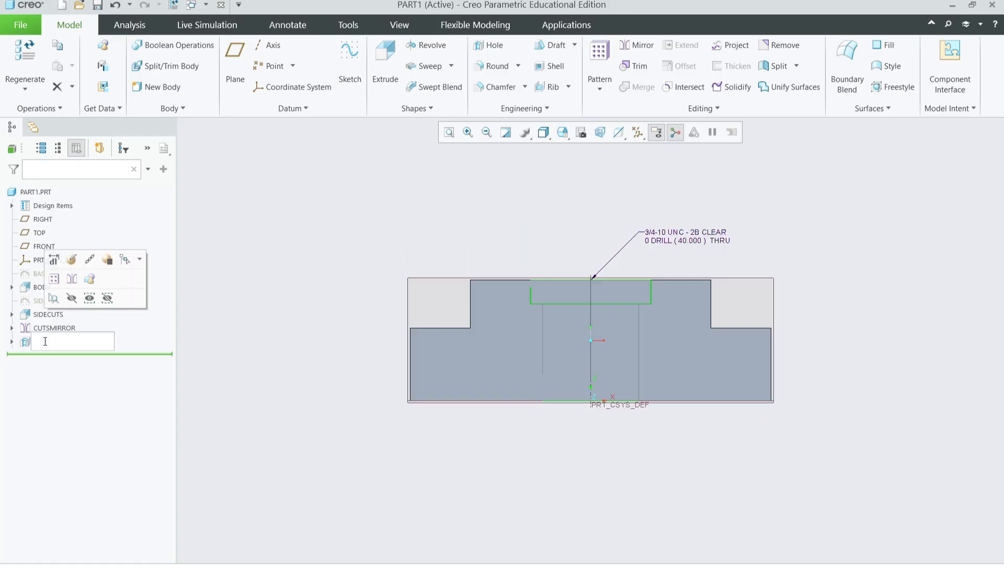
pyautogui.write('Hole')
pyautogui.press('Return')
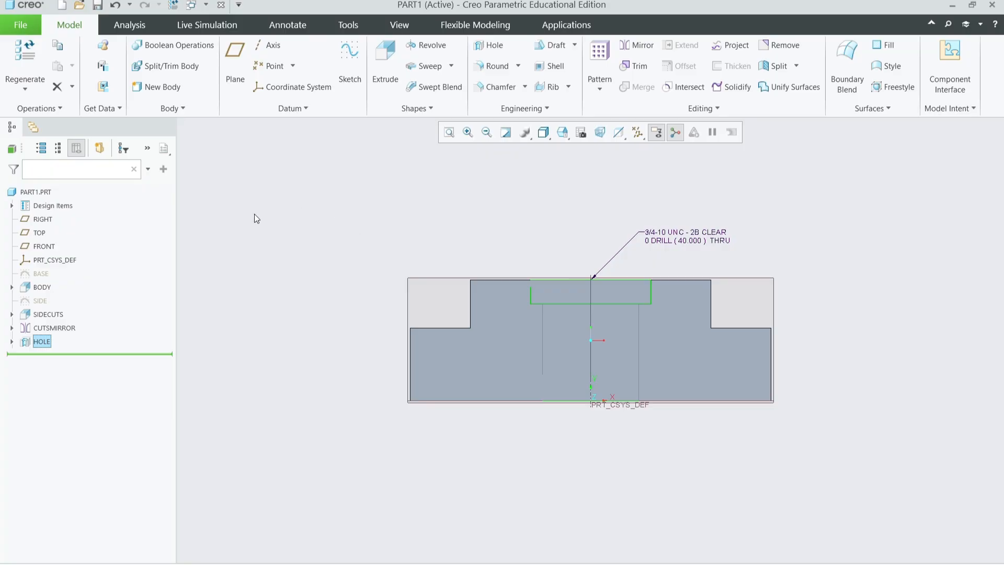
# Step: Hide the RIGHT, TOP and FRONT datum planes, and try to hide the PRT_CSYS_DEF coordinate system
pyautogui.click(40, 219)
pyautogui.keyDown('shift'); pyautogui.click(44, 246); pyautogui.keyUp('shift')
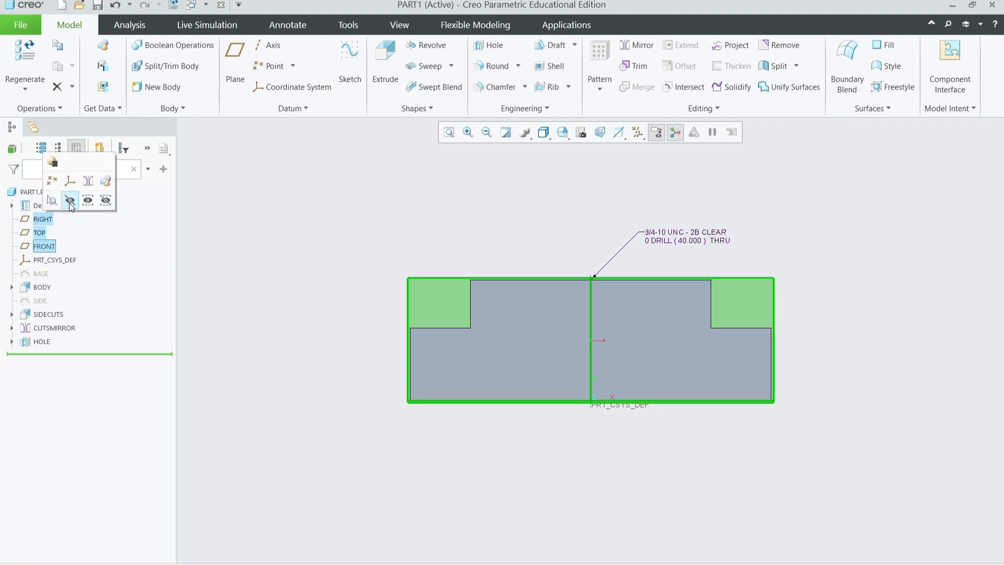
pyautogui.click(70, 201)
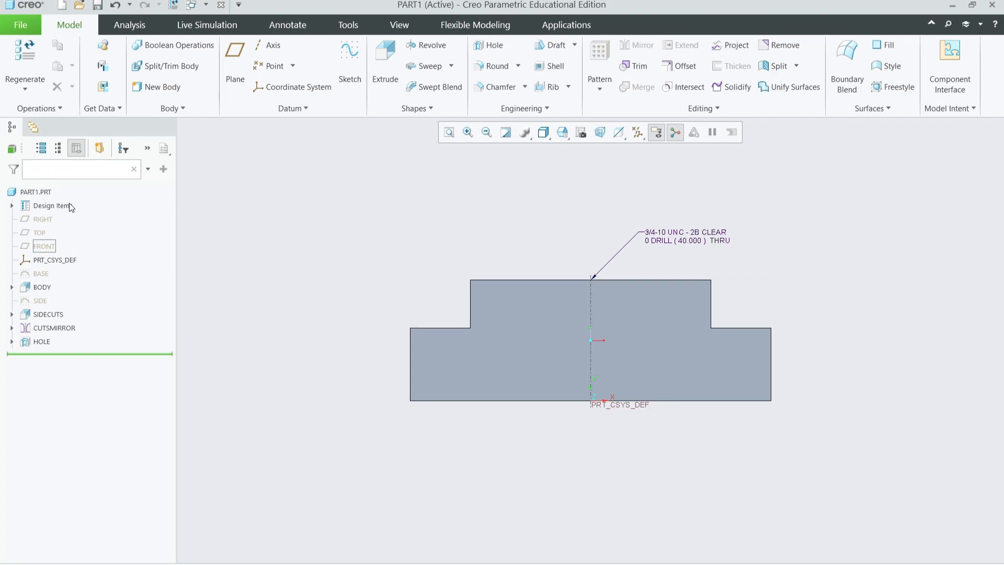
pyautogui.click(63, 260)
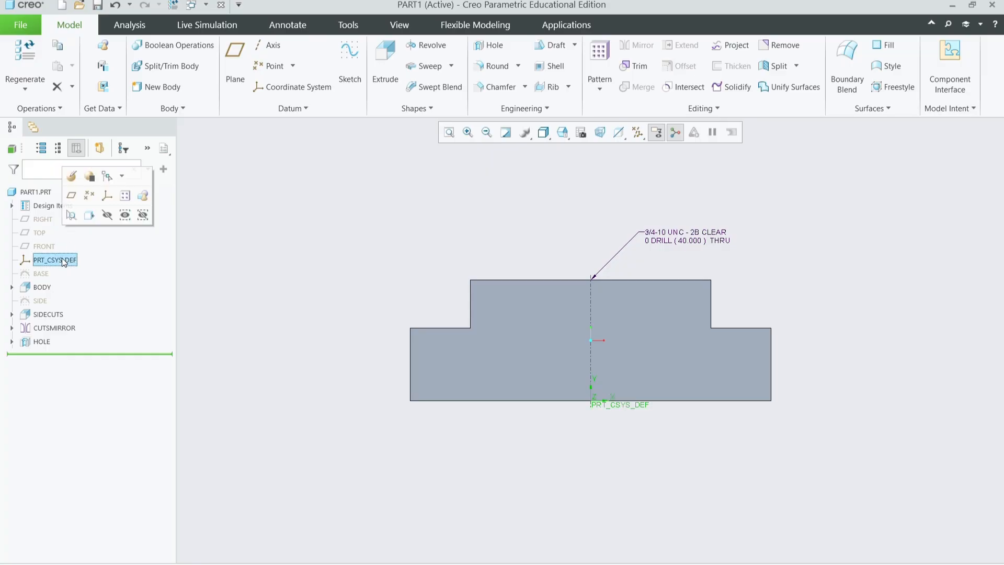
pyautogui.click(108, 217)
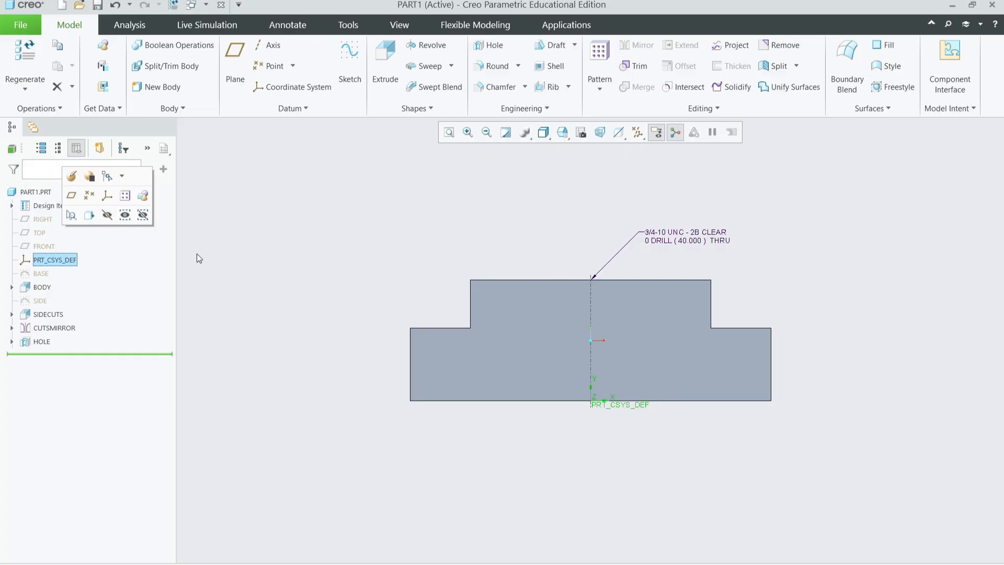
pyautogui.click(11, 206)
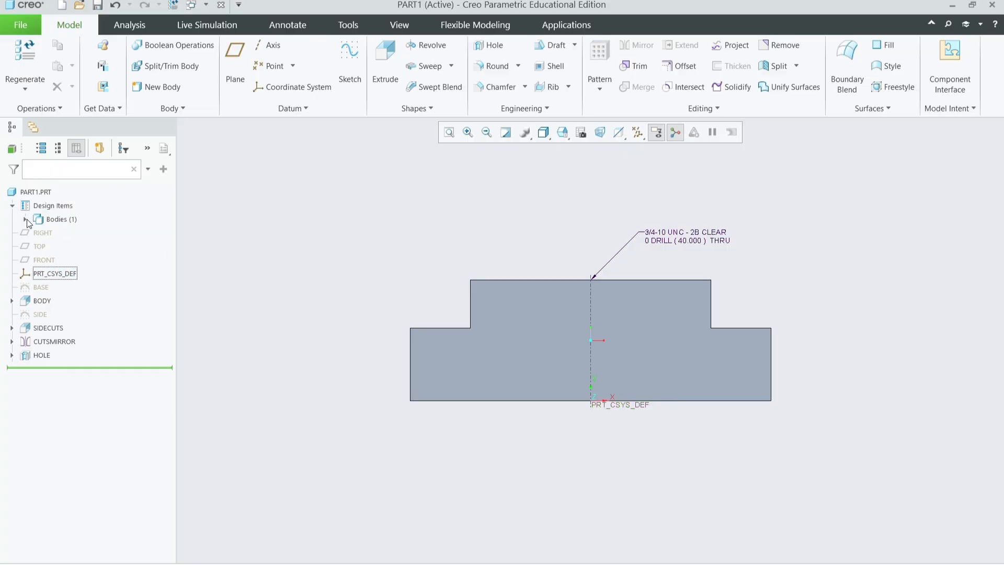
pyautogui.click(27, 220)
pyautogui.click(69, 223)
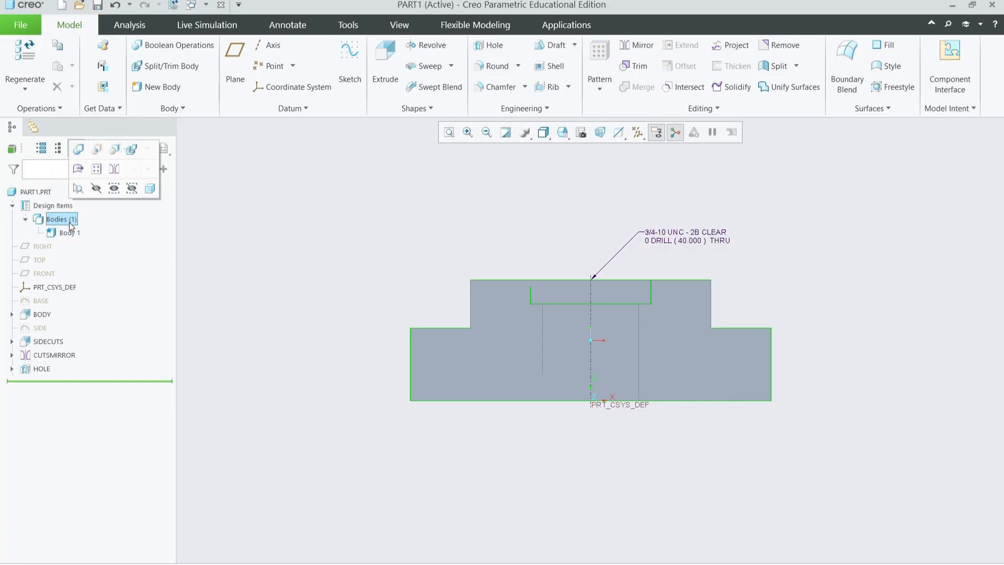
pyautogui.click(12, 207)
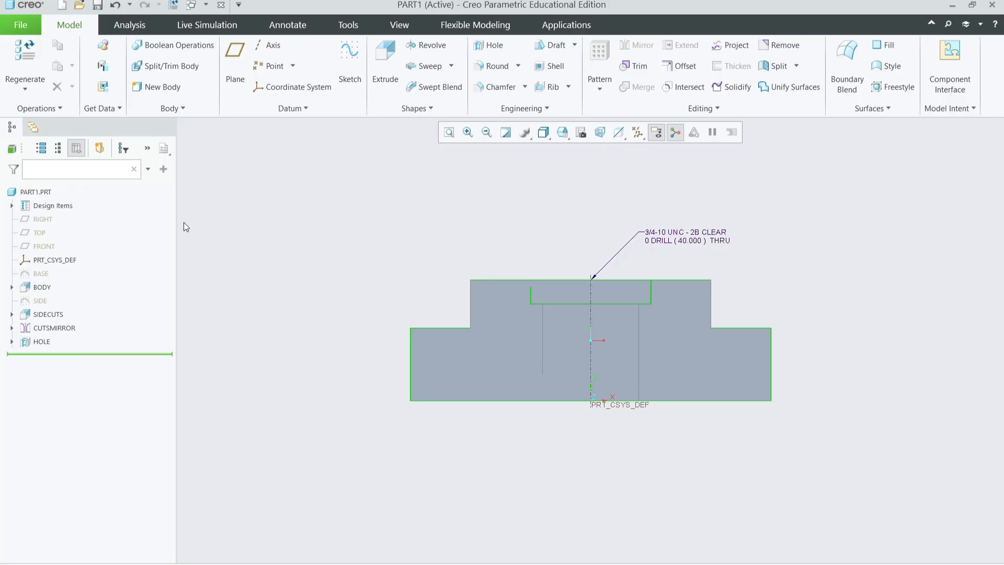
# Step: Expand the whole model tree and hide the hole's Note_0 annotation
pyautogui.click(38, 153)
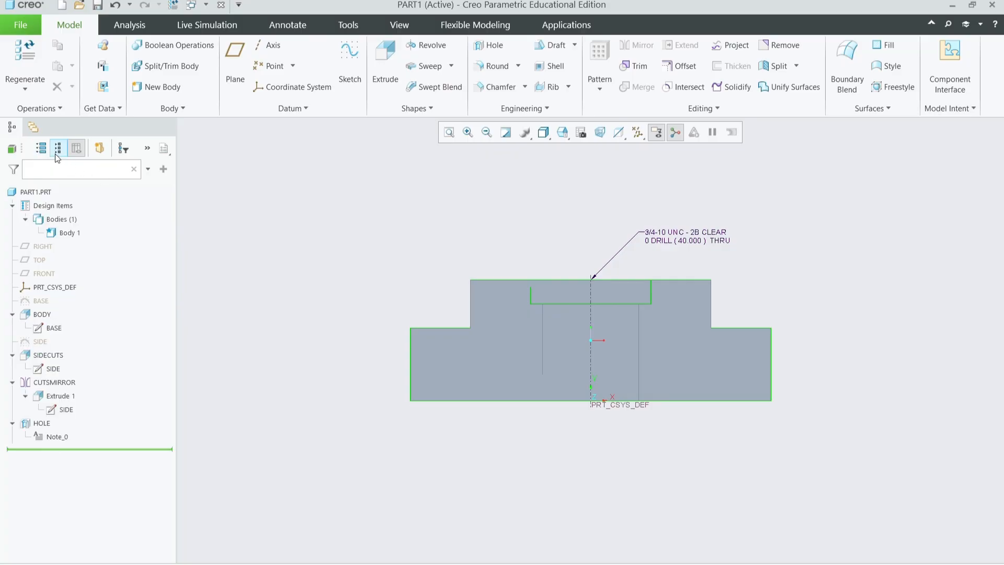
pyautogui.click(55, 438)
pyautogui.rightClick(57, 439)
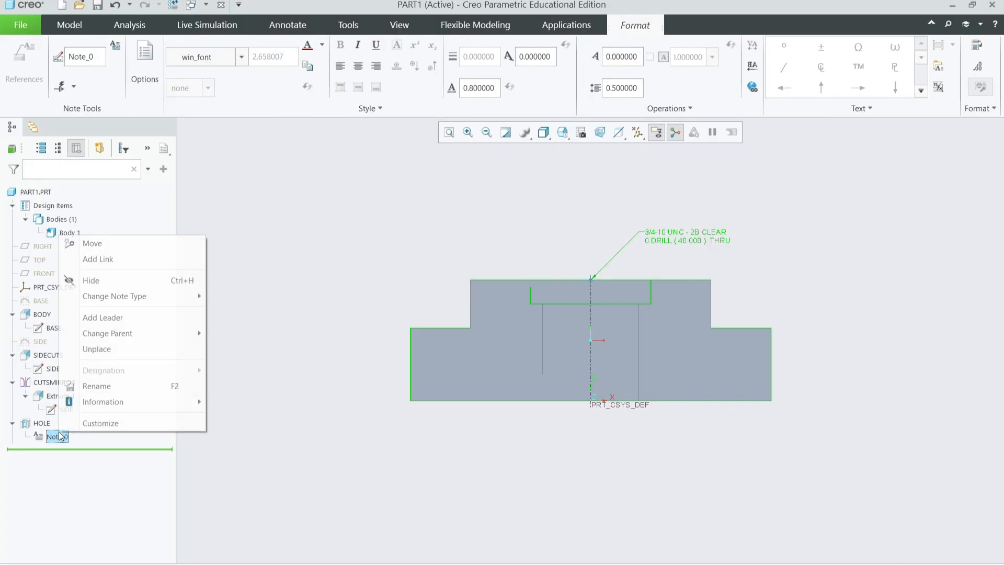
pyautogui.click(94, 283)
pyautogui.click(244, 313)
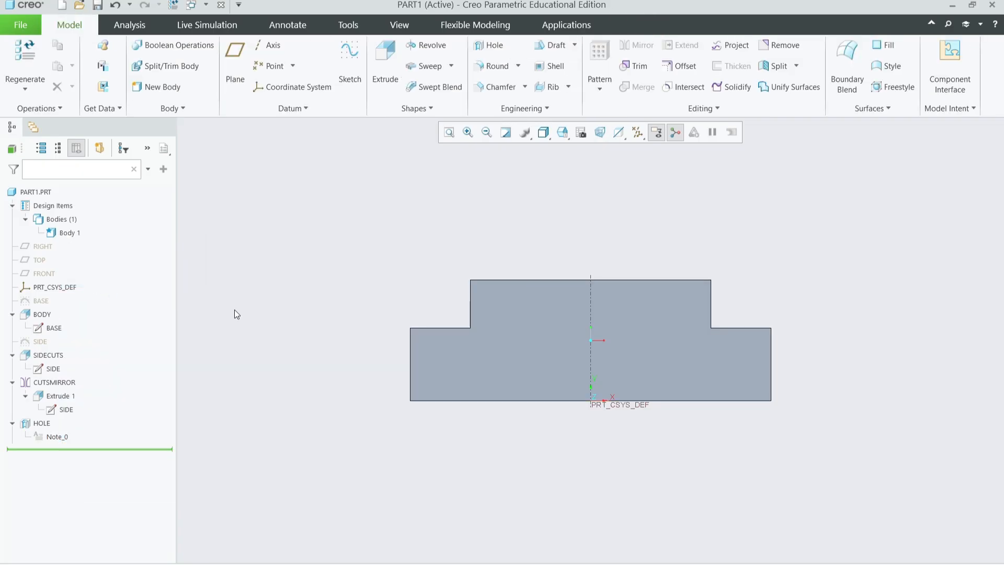
# Step: Preview the part in Shading With Reflections, Shading, No Hidden, Hidden Line and Wireframe display styles, and restore Shading With Edges
pyautogui.moveTo(308, 287)
pyautogui.mouseDown(button='middle')
pyautogui.moveTo(321, 298)
pyautogui.moveTo(320, 339)
pyautogui.moveTo(322, 311)
pyautogui.mouseUp(button='middle')
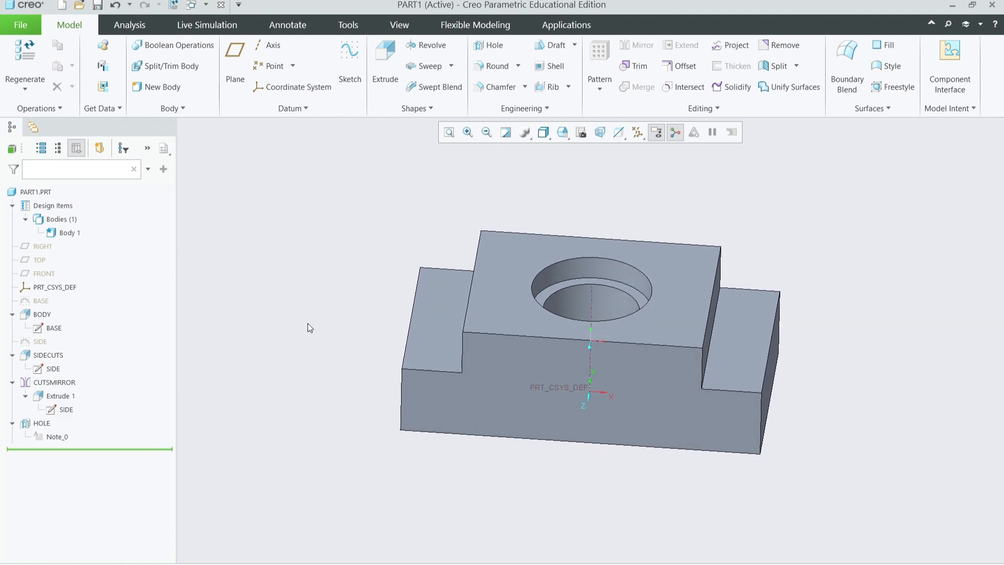
pyautogui.click(547, 139)
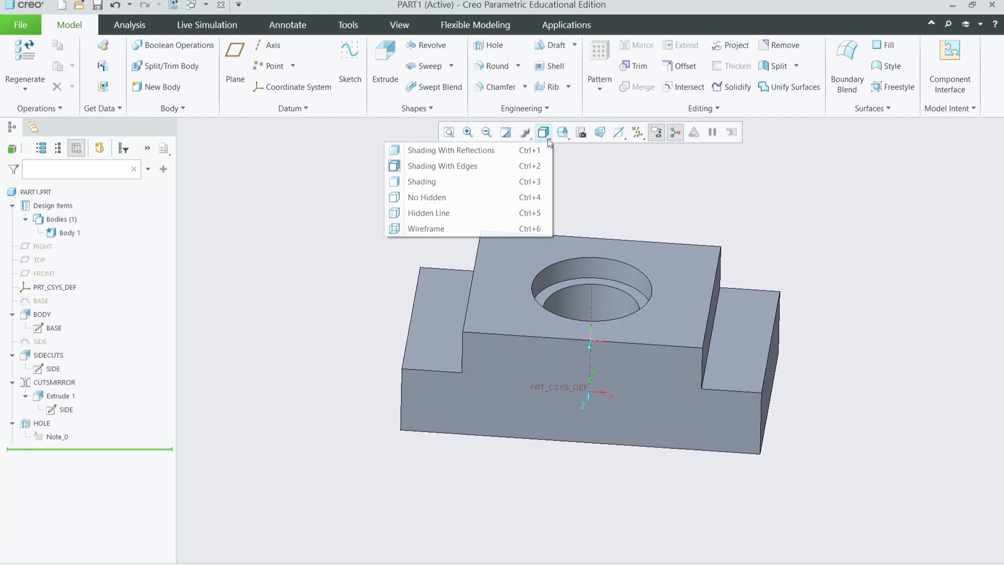
pyautogui.click(520, 151)
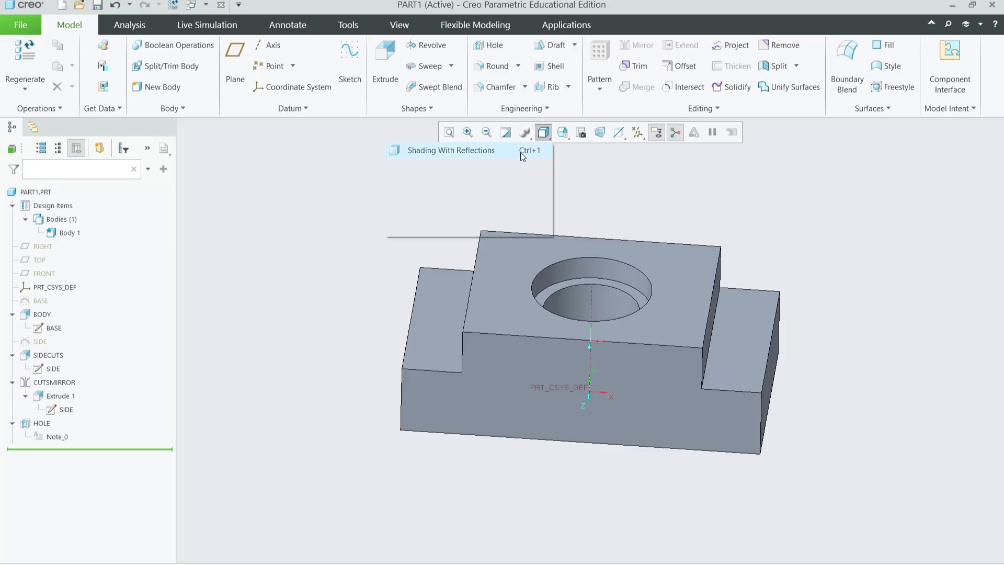
pyautogui.click(564, 138)
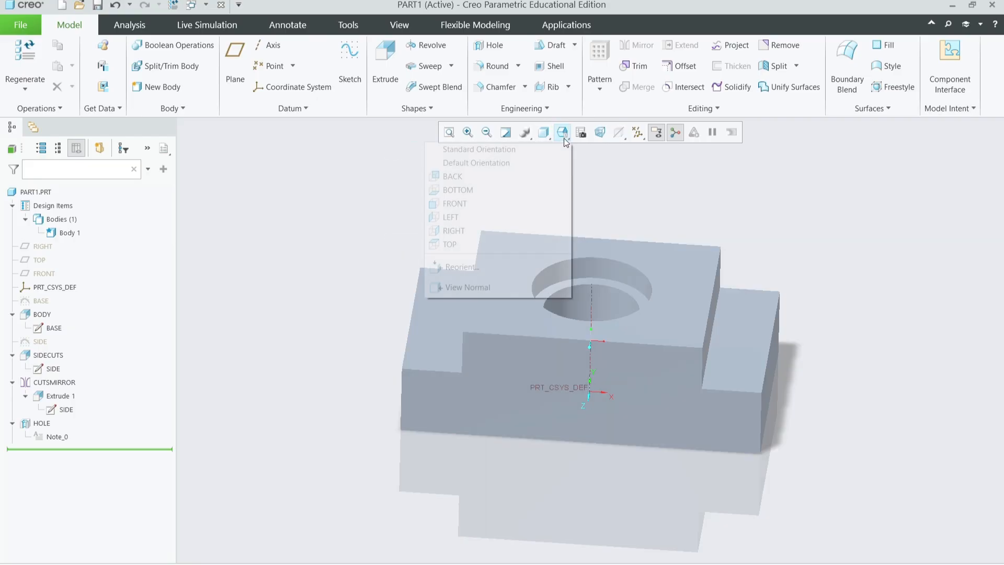
pyautogui.click(547, 140)
pyautogui.click(548, 139)
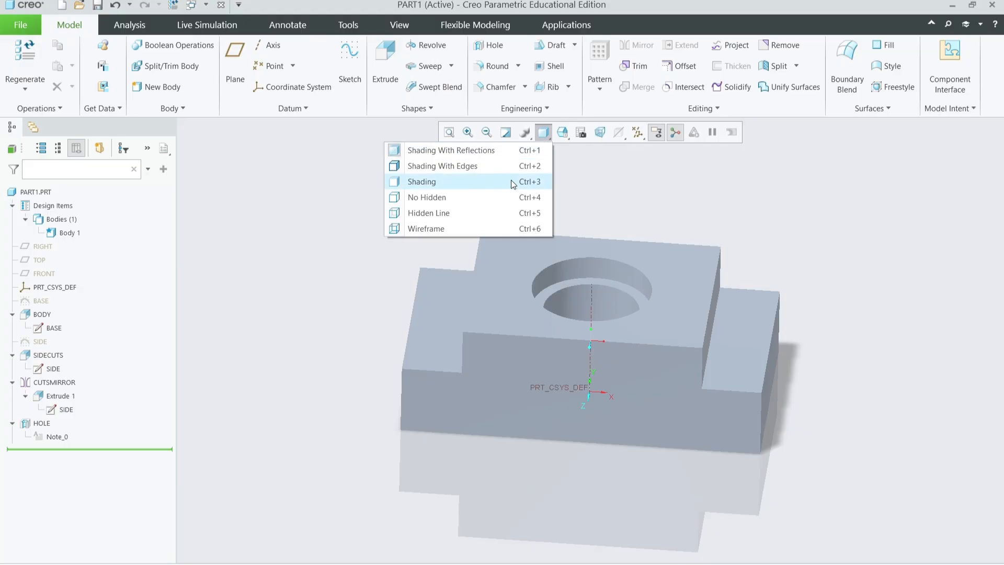
pyautogui.click(510, 180)
pyautogui.click(551, 135)
pyautogui.click(513, 198)
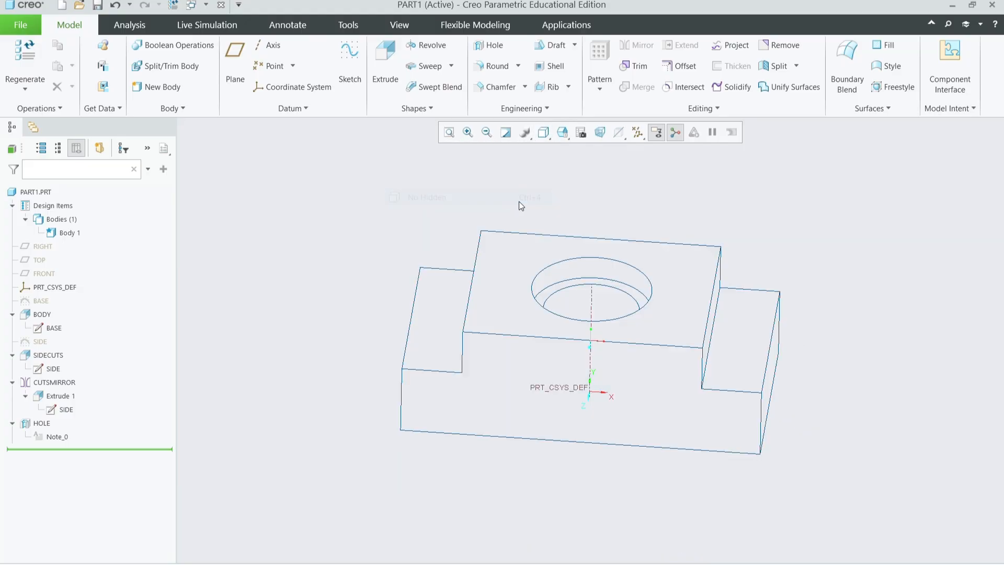
pyautogui.click(548, 131)
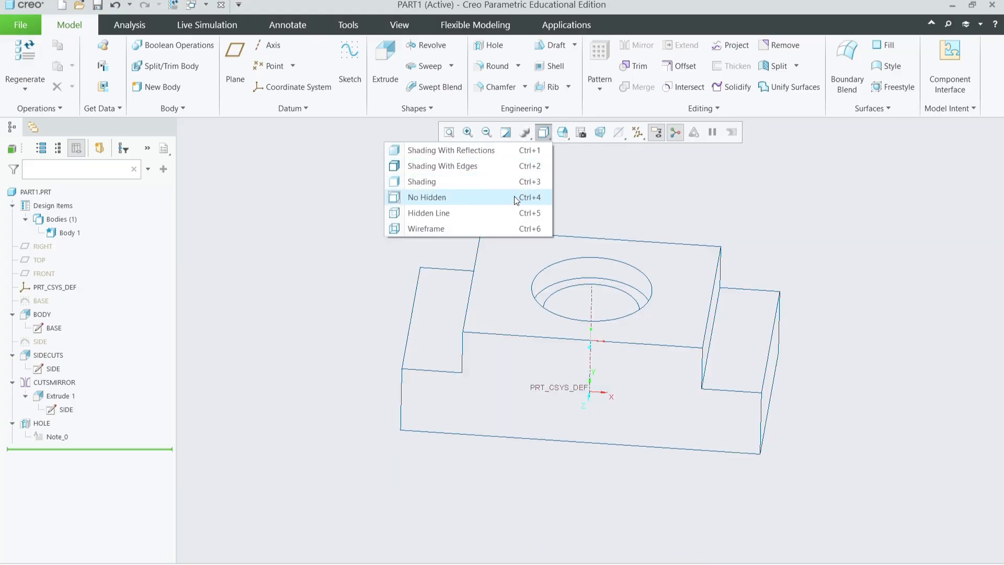
pyautogui.click(513, 213)
pyautogui.click(544, 136)
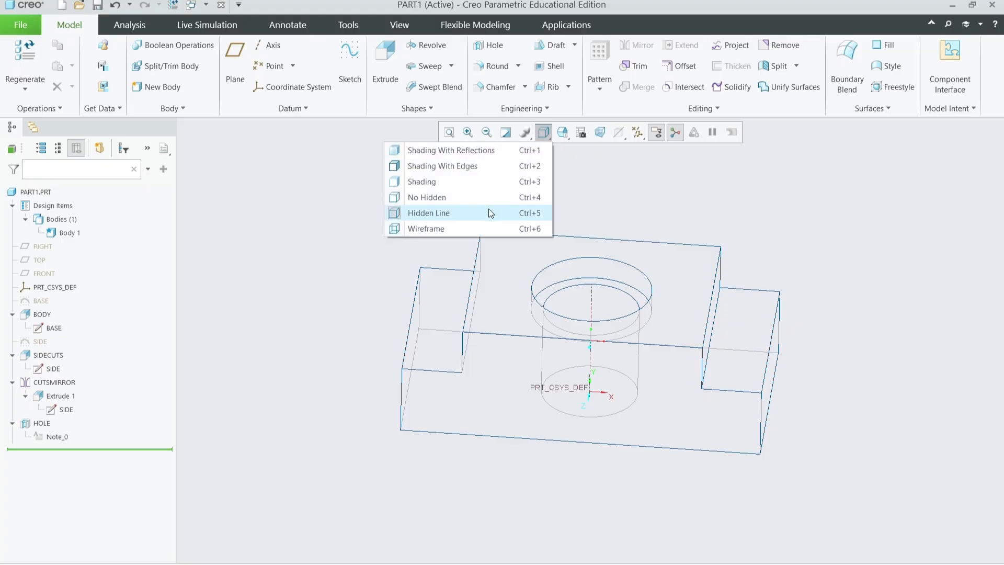
pyautogui.click(481, 223)
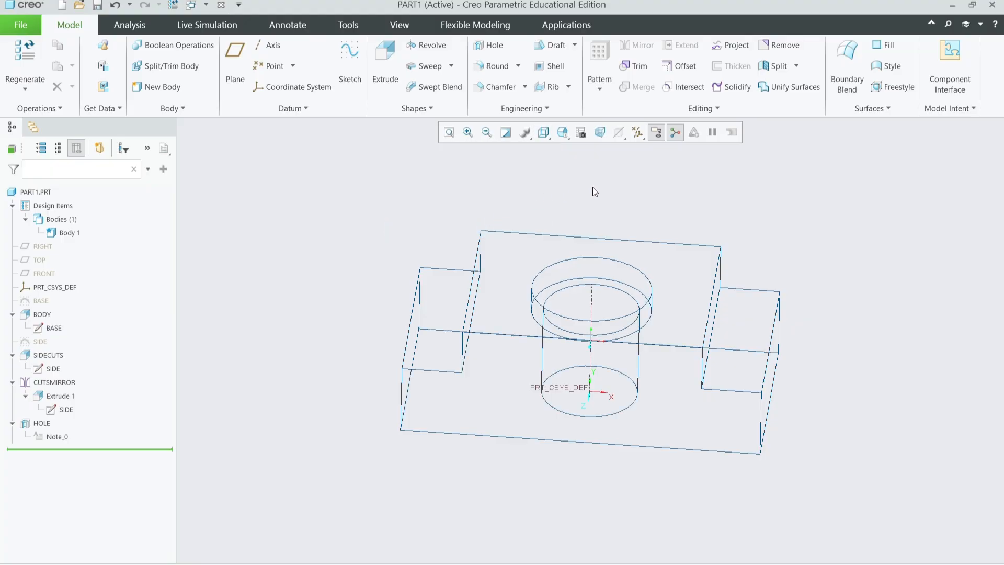
pyautogui.click(544, 133)
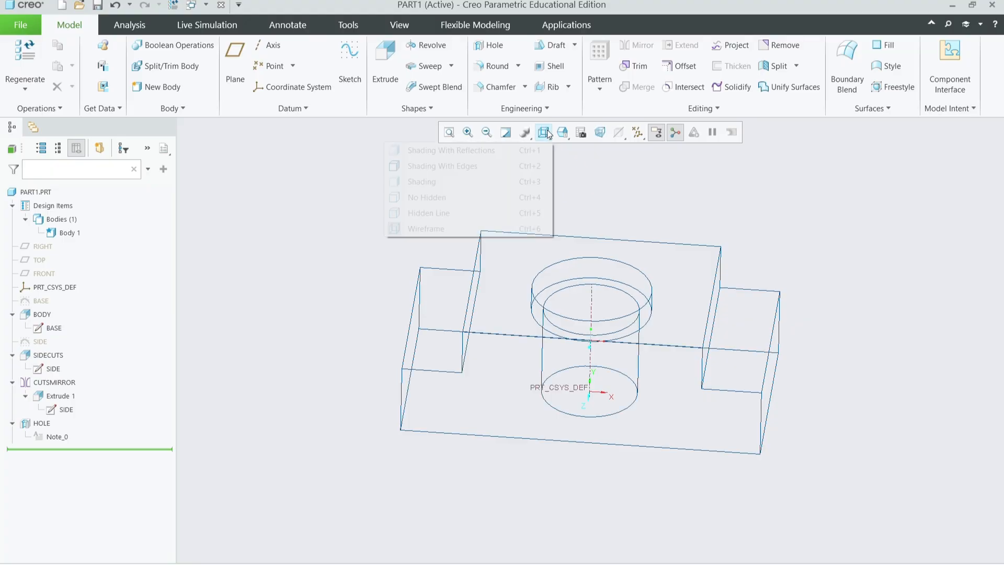
pyautogui.click(501, 164)
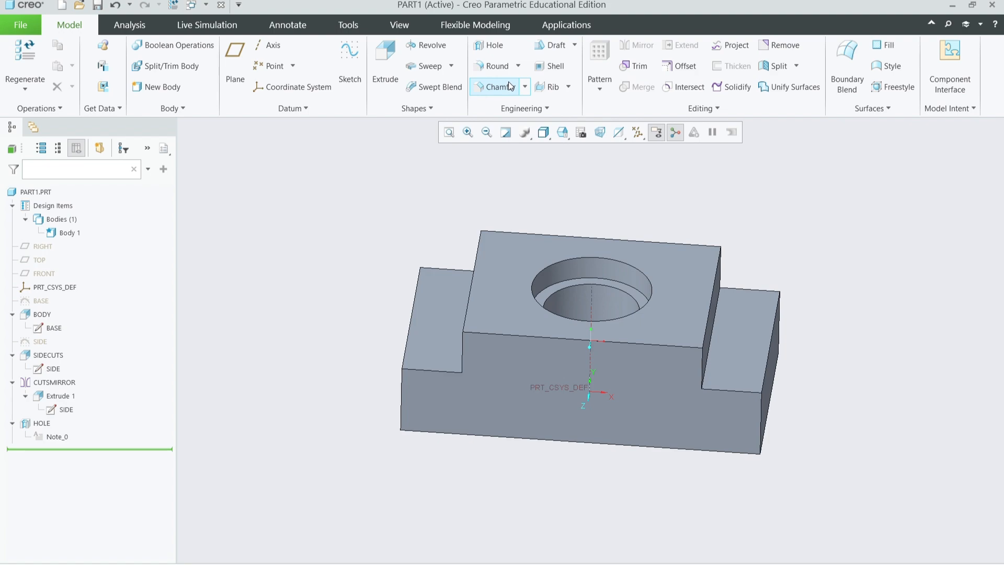
# Step: Start a D x D edge chamfer on the two end edges of the raised face and the outer top edges of both side steps
pyautogui.click(510, 86)
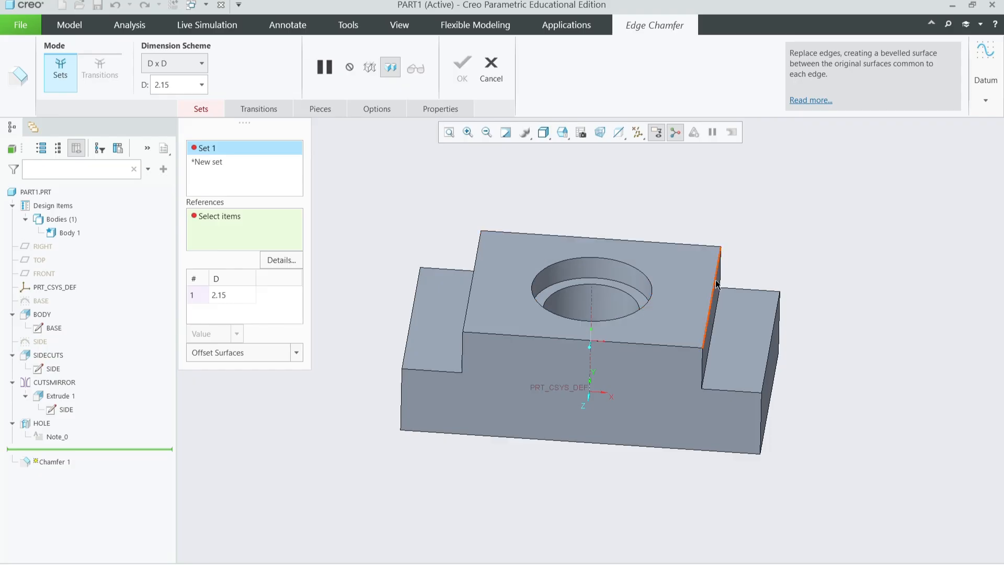
pyautogui.click(714, 284)
pyautogui.keyDown('ctrl'); pyautogui.click(480, 272); pyautogui.keyUp('ctrl')
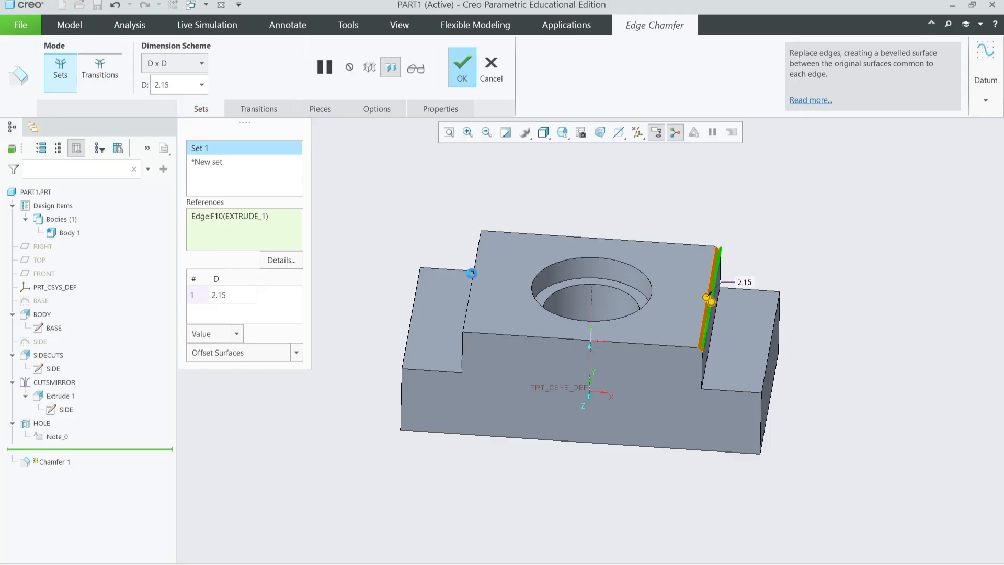
pyautogui.keyDown('ctrl'); pyautogui.click(768, 361); pyautogui.keyUp('ctrl')
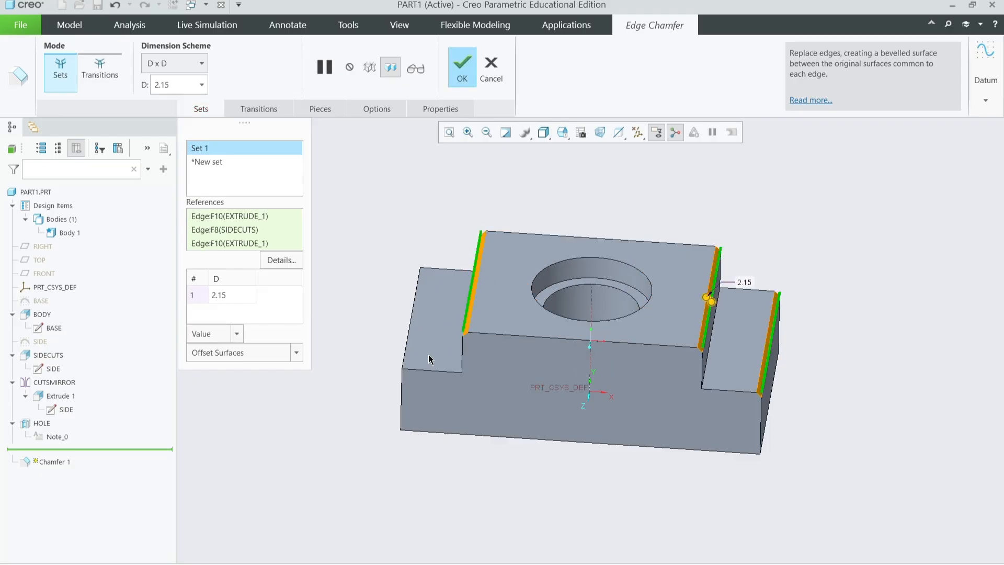
pyautogui.keyDown('ctrl'); pyautogui.click(410, 334); pyautogui.keyUp('ctrl')
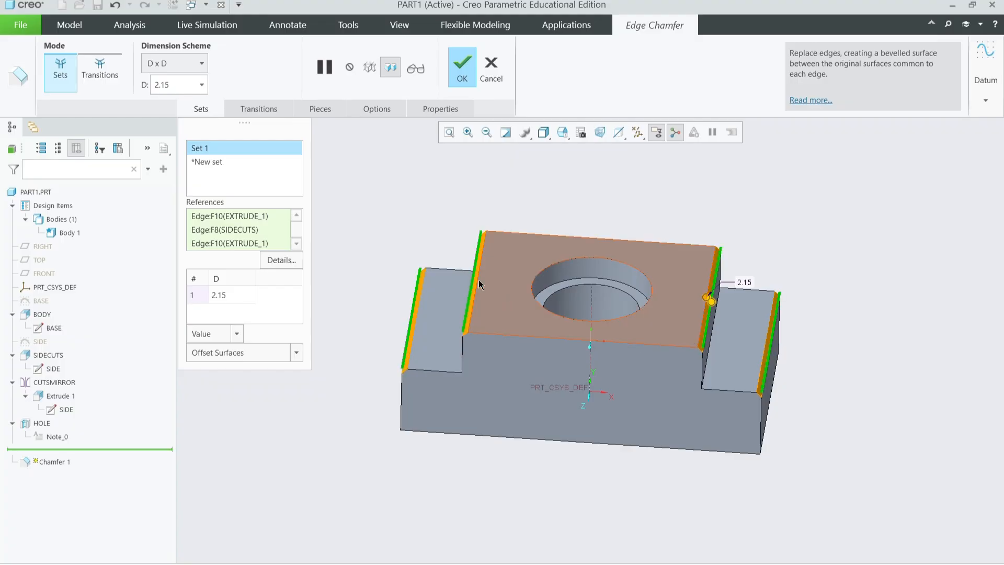
# Step: Try chamfer distances of 4, 10 and 1 in on the four selected edges
pyautogui.click(222, 295)
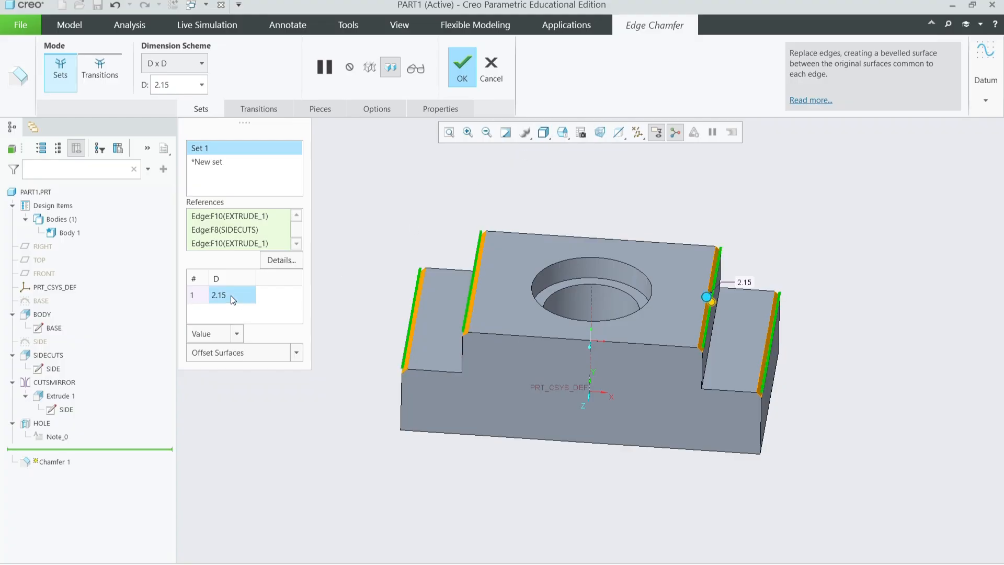
pyautogui.write('4')
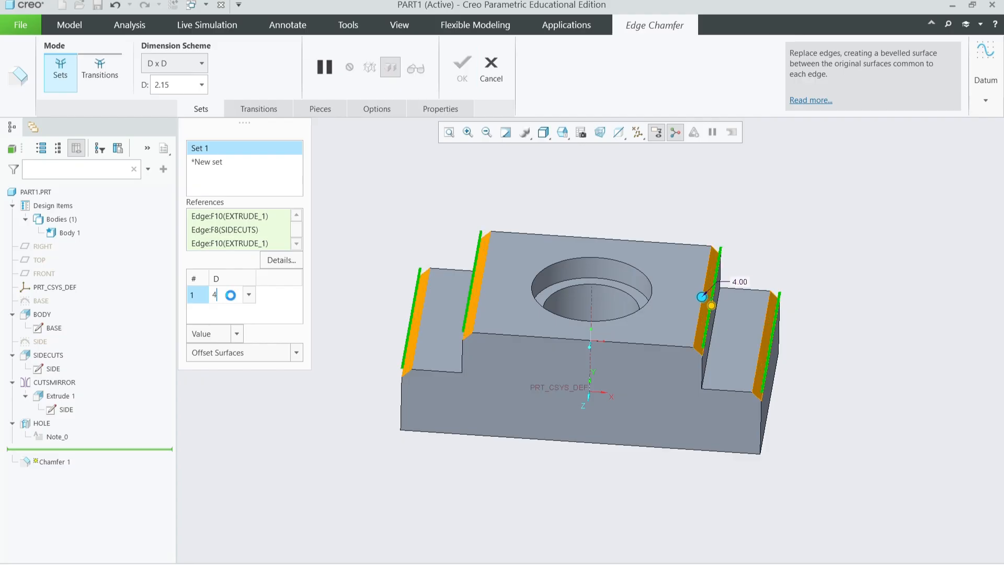
pyautogui.press('Return')
pyautogui.click(234, 297)
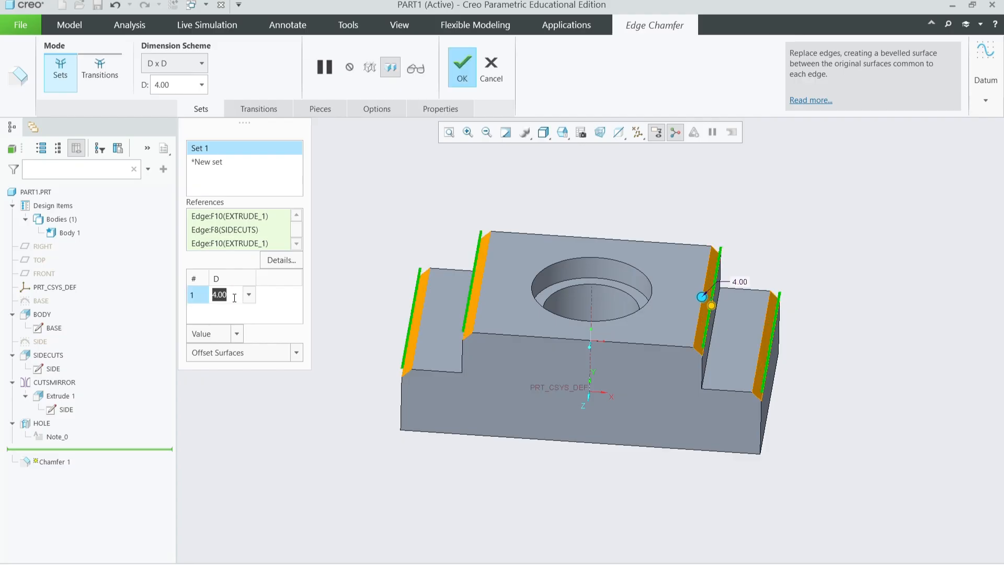
pyautogui.write('10')
pyautogui.press('Return')
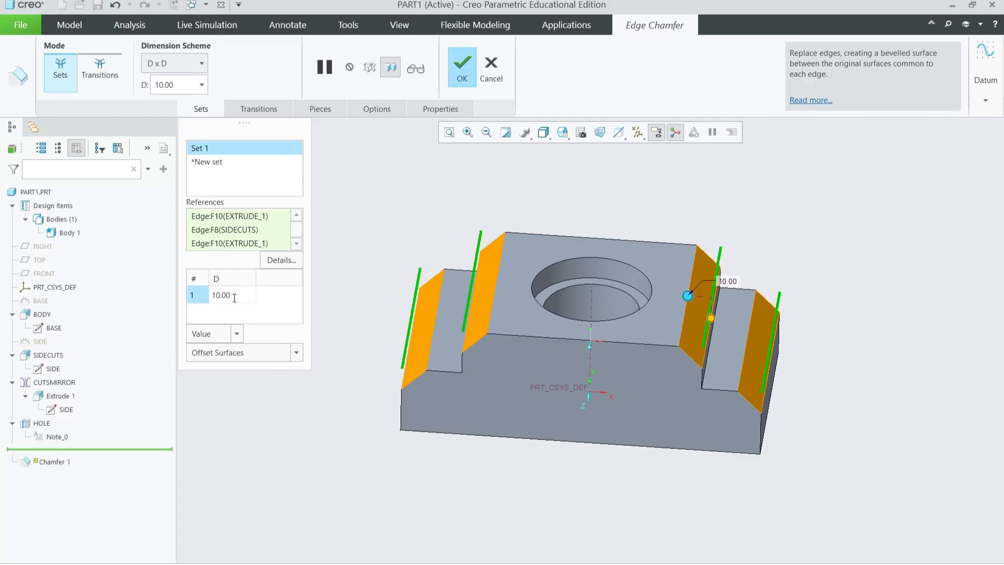
pyautogui.click(233, 298)
pyautogui.write('1')
pyautogui.press('Return')
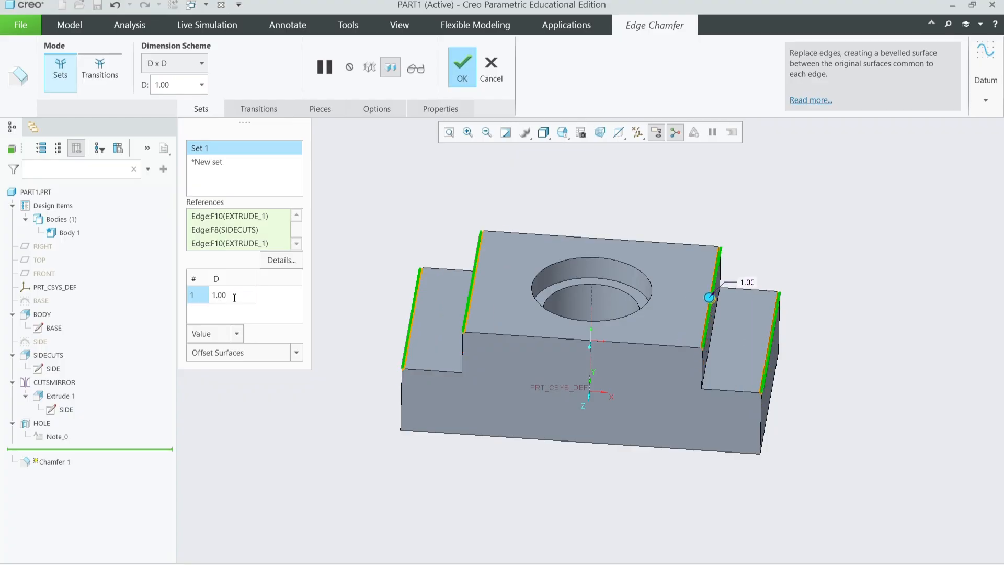
# Step: Set the chamfer distance to 5 in and accept the chamfer on the four edges
pyautogui.click(234, 298)
pyautogui.write('5')
pyautogui.press('Return')
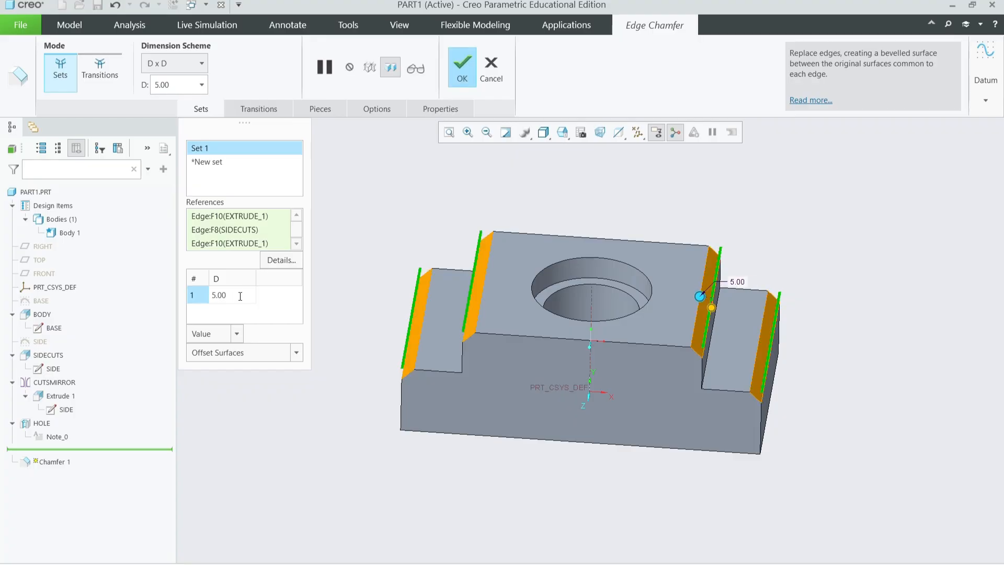
pyautogui.click(463, 68)
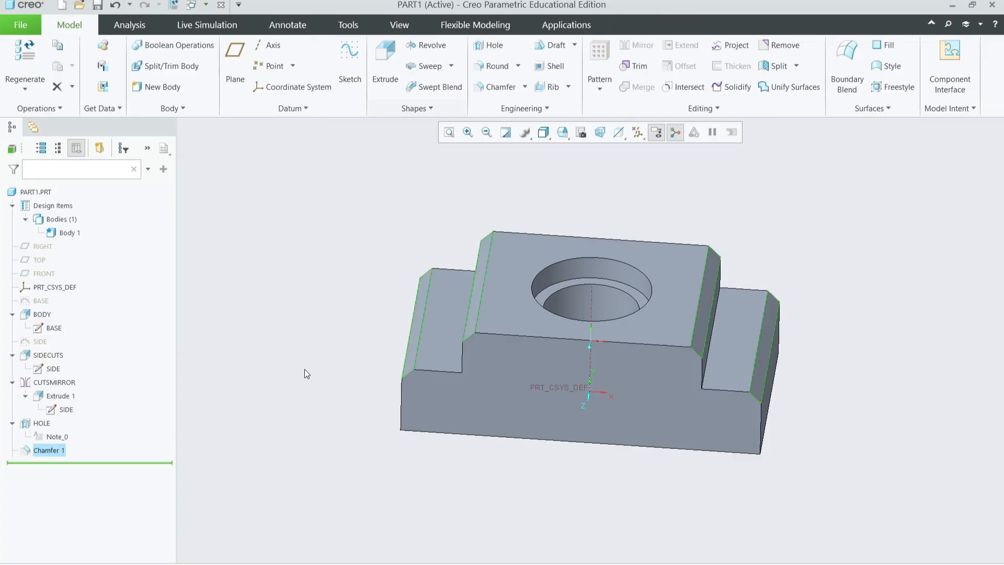
pyautogui.moveTo(513, 474); pyautogui.dragTo(516, 454, button='middle')
pyautogui.moveTo(500, 458)
pyautogui.mouseDown(button='middle')
pyautogui.moveTo(520, 419)
pyautogui.moveTo(581, 418)
pyautogui.moveTo(503, 408)
pyautogui.moveTo(496, 448)
pyautogui.mouseUp(button='middle')
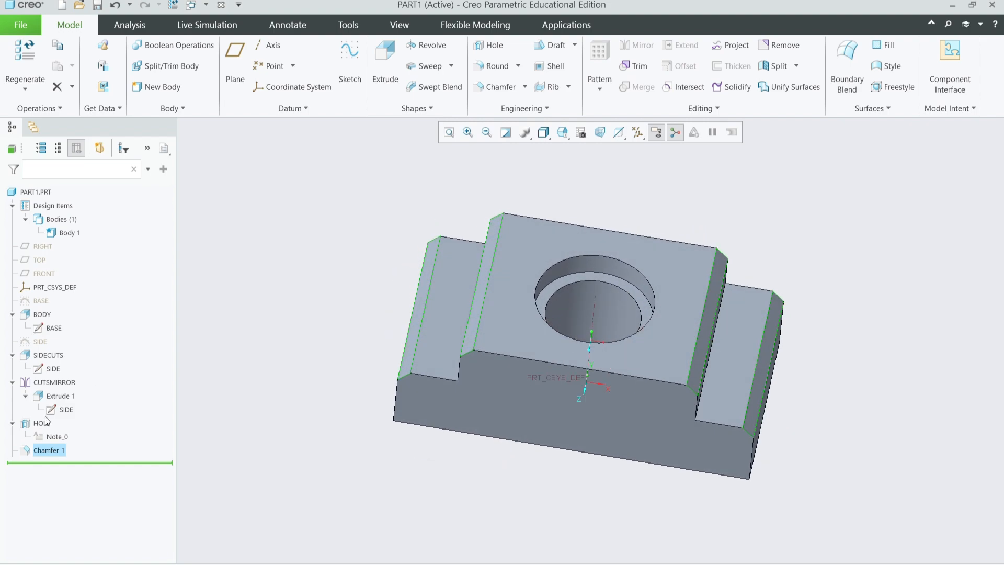
# Step: Rename the chamfer feature as SideChamfers
pyautogui.click(50, 450)
pyautogui.click(58, 450)
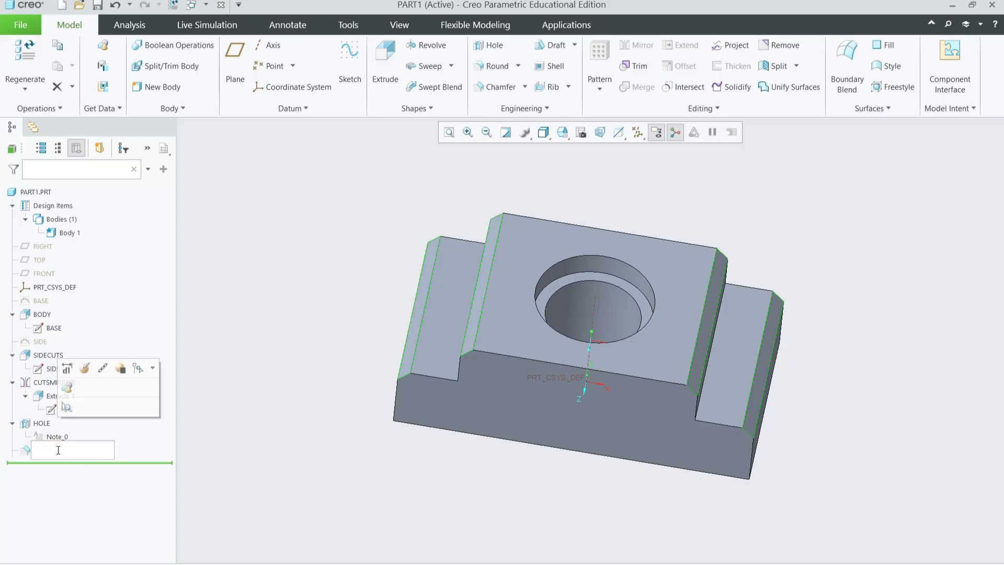
pyautogui.write('SideChamfers')
pyautogui.press('Return')
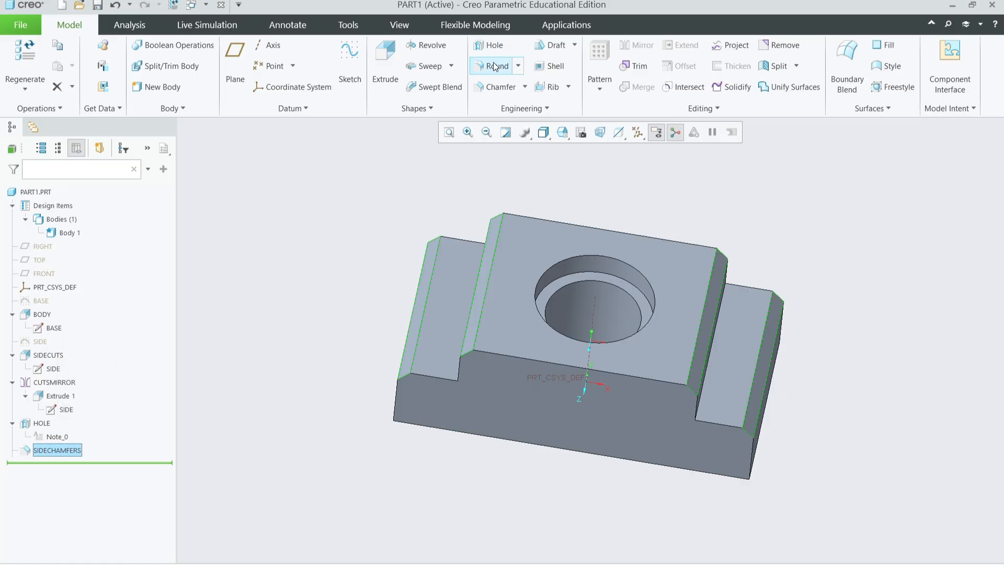
# Step: Start a circular round on the front and back top edges of the raised block and of both side steps
pyautogui.click(494, 66)
pyautogui.moveTo(758, 203); pyautogui.dragTo(751, 186, button='middle')
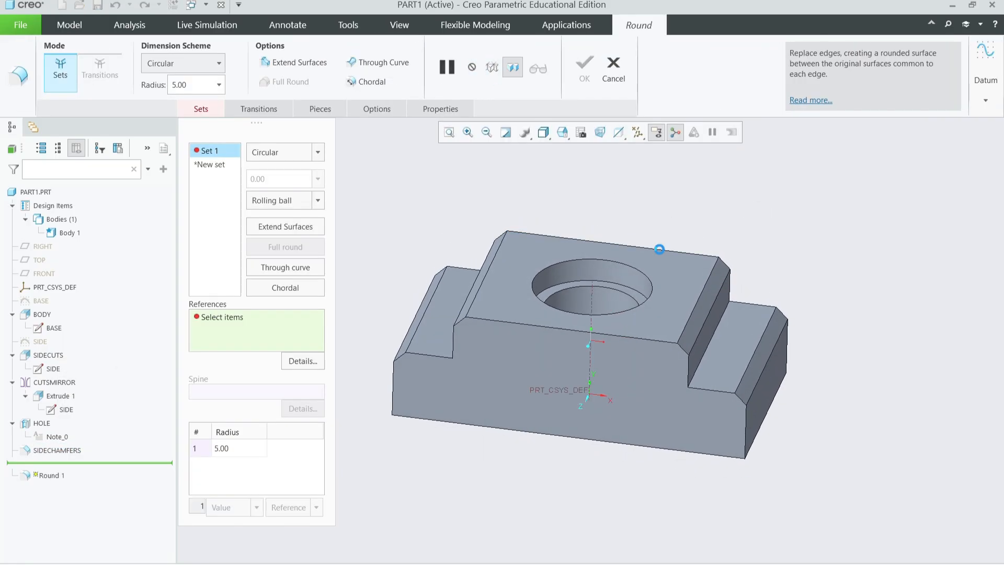
pyautogui.click(659, 249)
pyautogui.keyDown('ctrl'); pyautogui.click(625, 337); pyautogui.keyUp('ctrl')
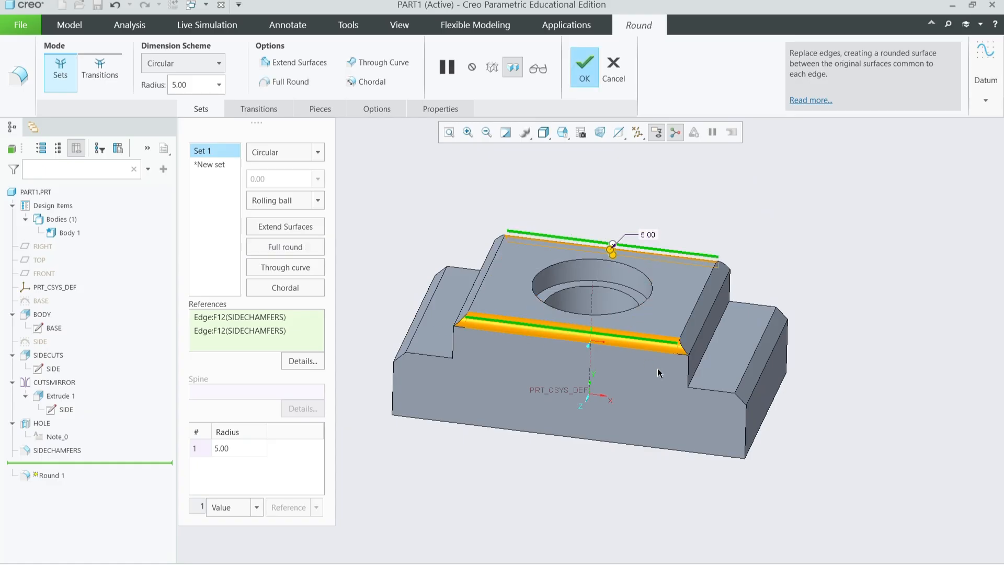
pyautogui.keyDown('ctrl'); pyautogui.click(731, 392); pyautogui.keyUp('ctrl')
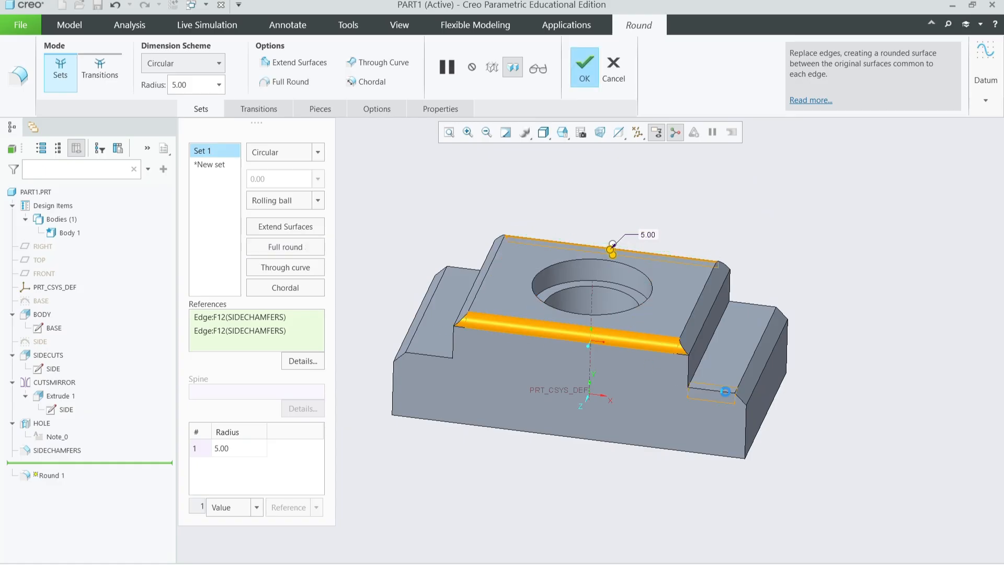
pyautogui.keyDown('ctrl'); pyautogui.click(758, 306); pyautogui.keyUp('ctrl')
pyautogui.keyDown('ctrl'); pyautogui.click(456, 269); pyautogui.keyUp('ctrl')
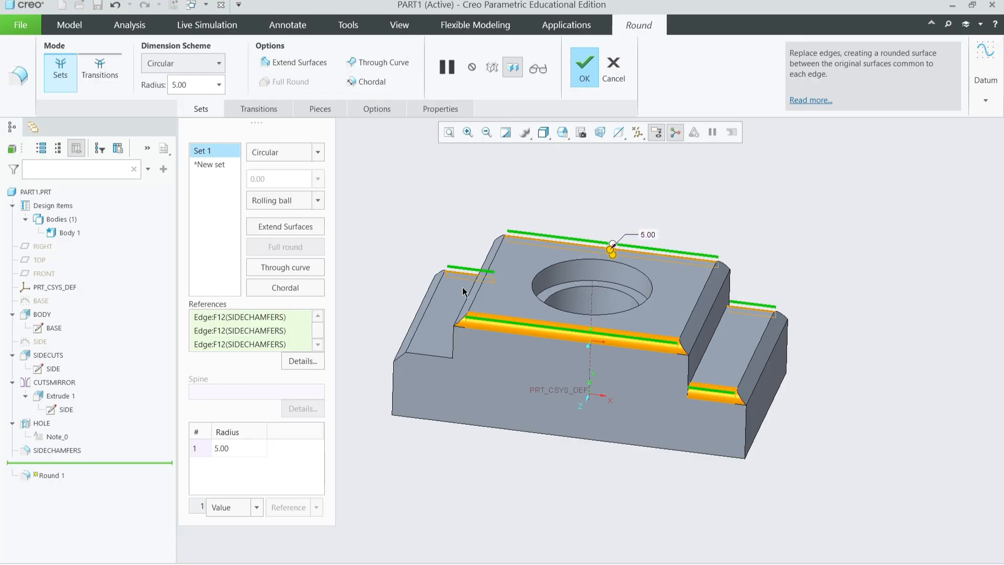
pyautogui.keyDown('ctrl'); pyautogui.click(432, 358); pyautogui.keyUp('ctrl')
pyautogui.moveTo(722, 238)
pyautogui.mouseDown(button='middle')
pyautogui.moveTo(726, 263)
pyautogui.moveTo(727, 240)
pyautogui.mouseUp(button='middle')
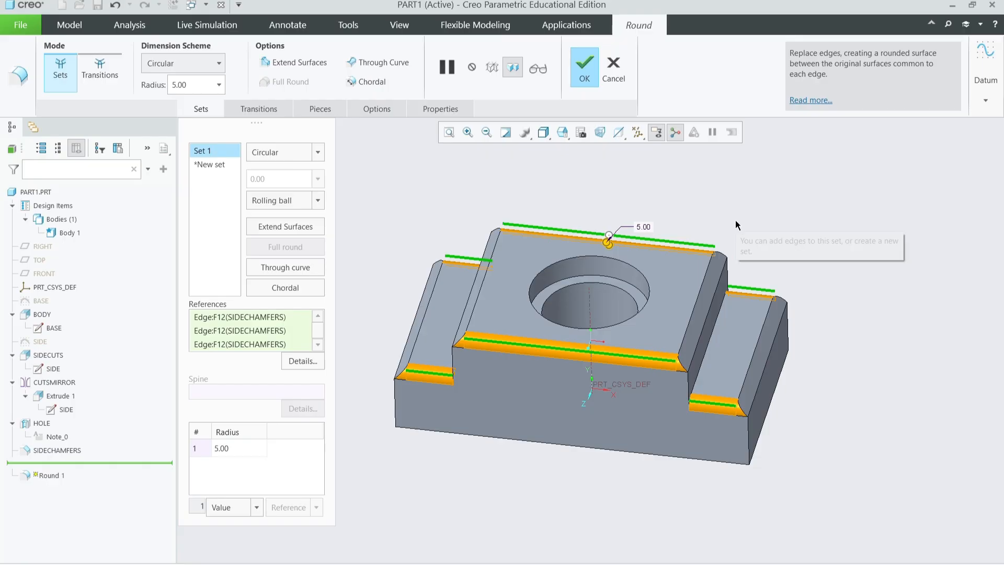
# Step: Try round radii of 1 and 10 in on the six selected edges
pyautogui.click(236, 448)
pyautogui.write('1')
pyautogui.press('Return')
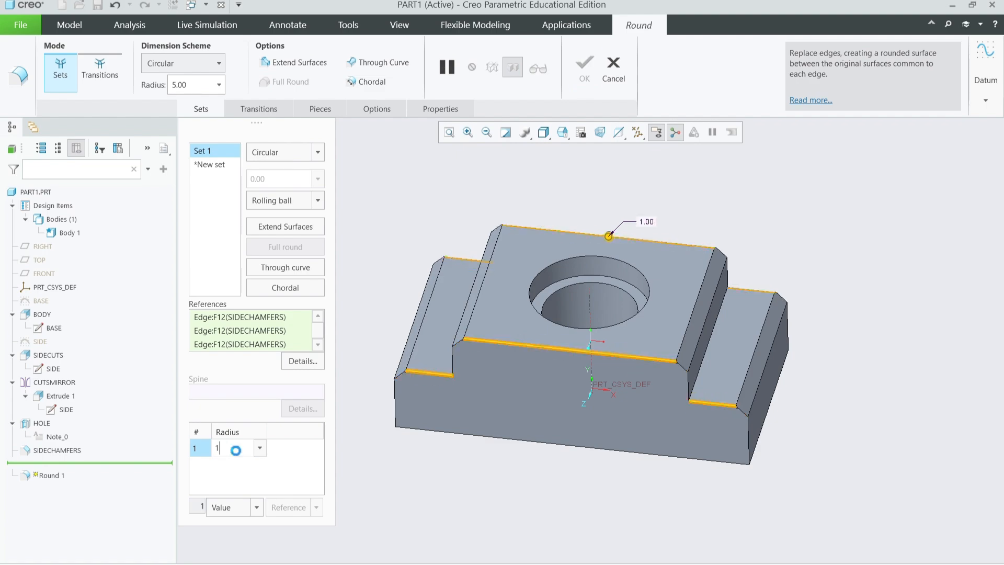
pyautogui.write('10')
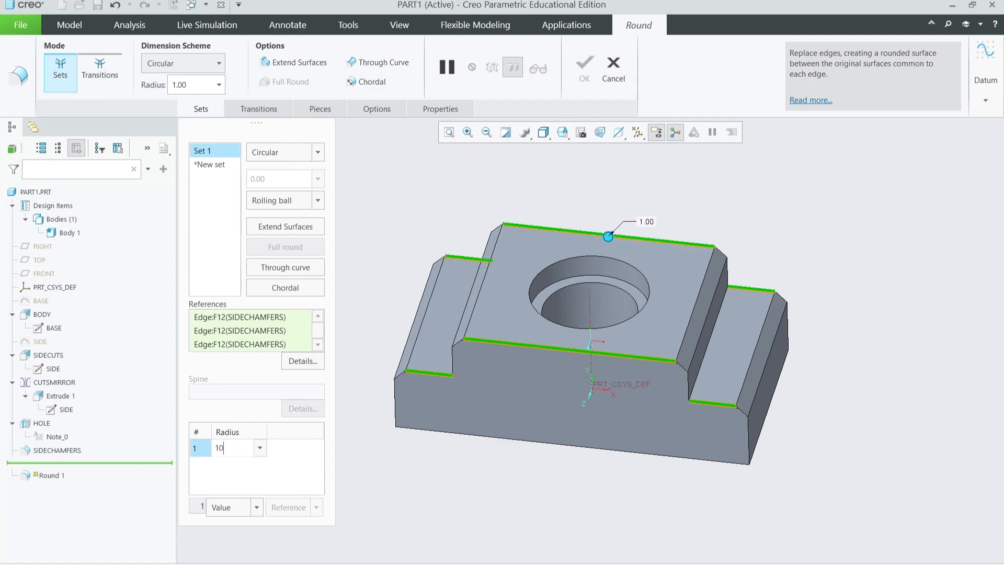
pyautogui.press('Return')
pyautogui.moveTo(696, 194)
pyautogui.mouseDown(button='middle')
pyautogui.moveTo(704, 180)
pyautogui.moveTo(730, 267)
pyautogui.moveTo(702, 193)
pyautogui.mouseUp(button='middle')
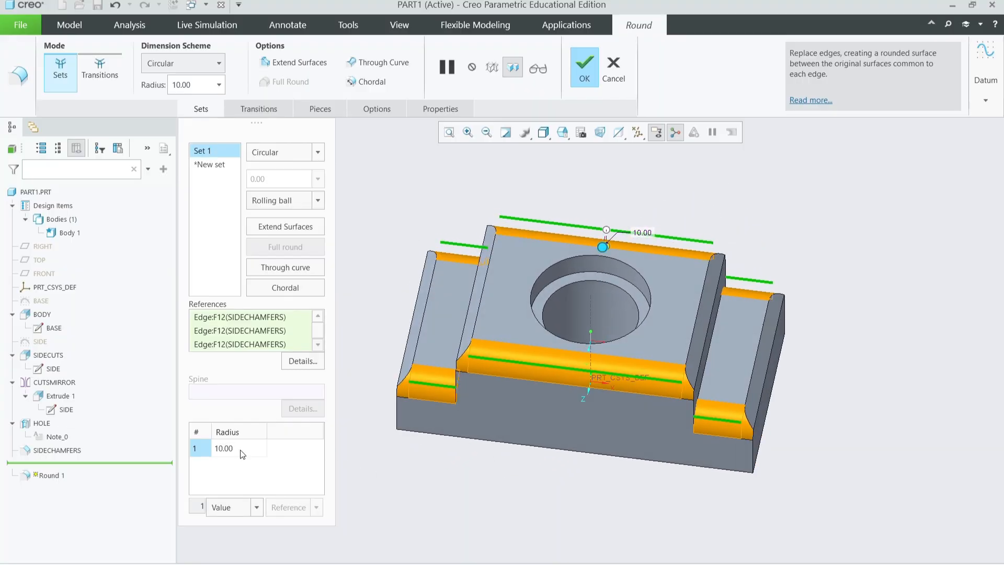
# Step: Set the round radius to 5 in and accept the round on the six edges
pyautogui.doubleClick(224, 447)
pyautogui.write('5')
pyautogui.press('Return')
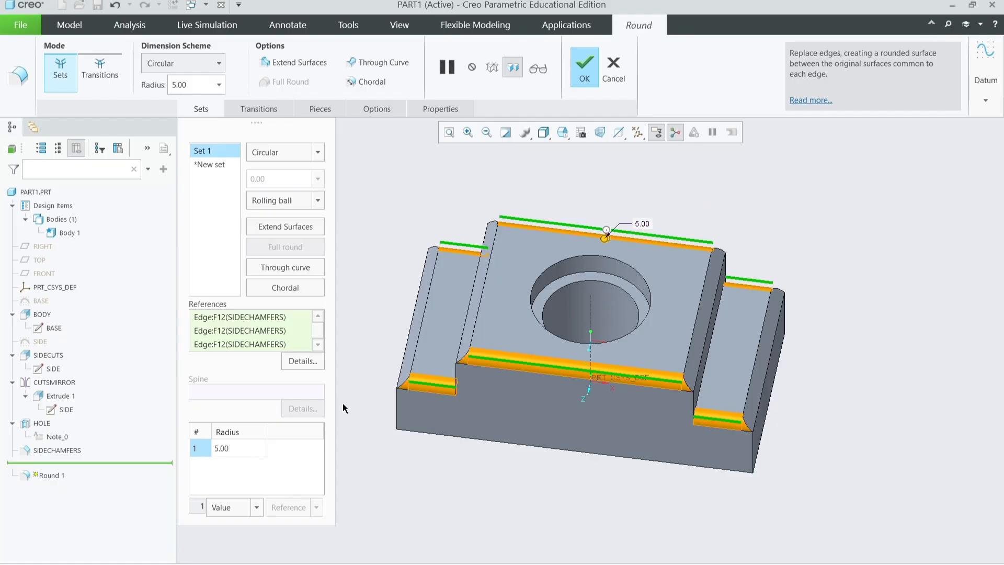
pyautogui.click(585, 68)
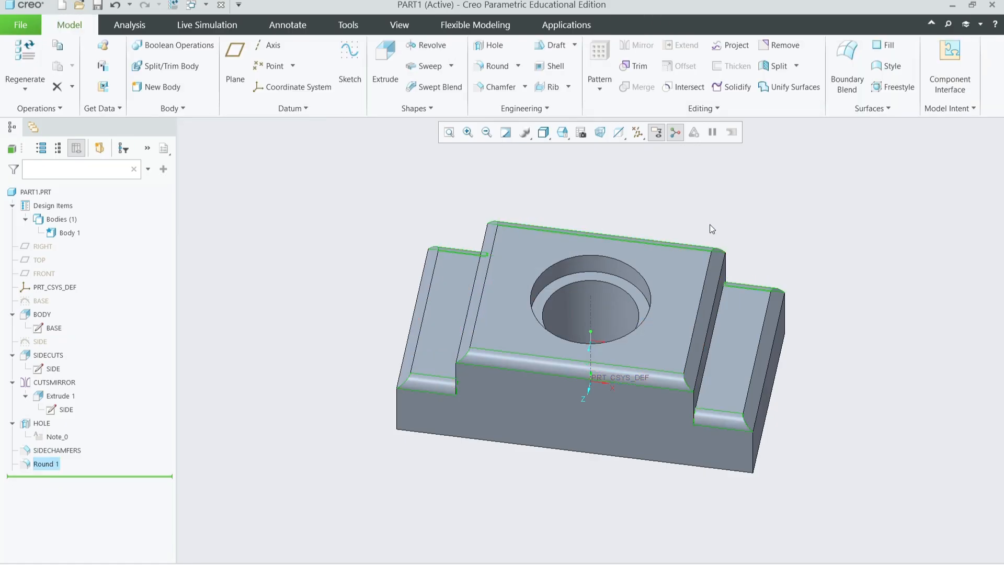
pyautogui.moveTo(739, 278)
pyautogui.mouseDown(button='middle')
pyautogui.moveTo(811, 374)
pyautogui.moveTo(807, 334)
pyautogui.moveTo(477, 348)
pyautogui.moveTo(718, 245)
pyautogui.mouseUp(button='middle')
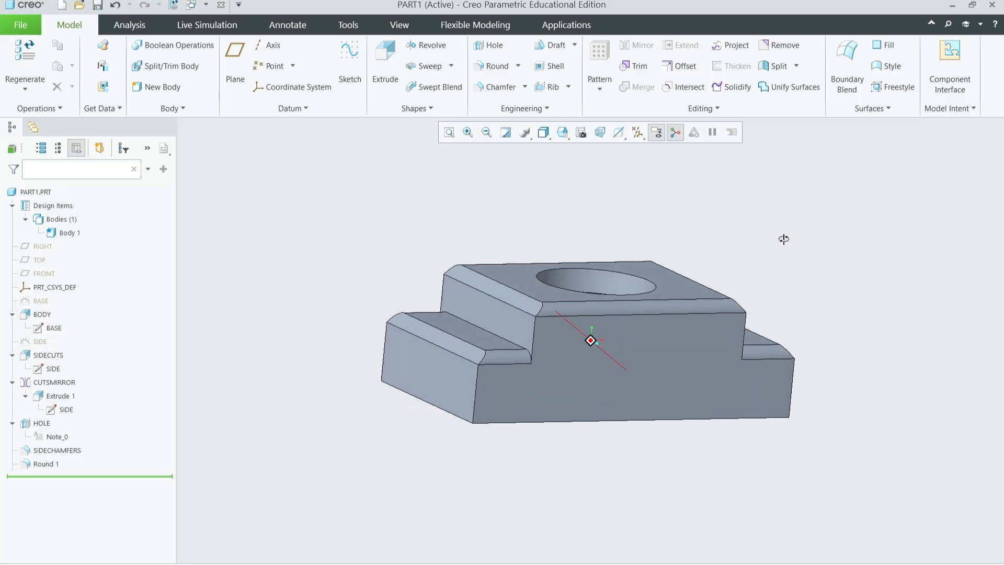
# Step: Rename the round feature as SIDEROUNDS
pyautogui.click(46, 464)
pyautogui.doubleClick(46, 464)
pyautogui.write('SIDEROUNDS')
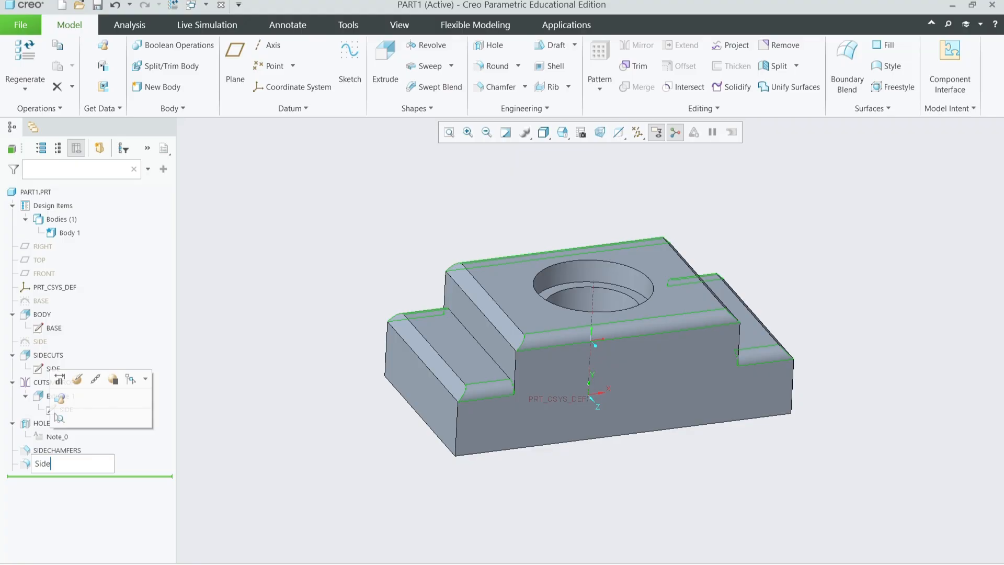
pyautogui.press('Return')
pyautogui.click(204, 457)
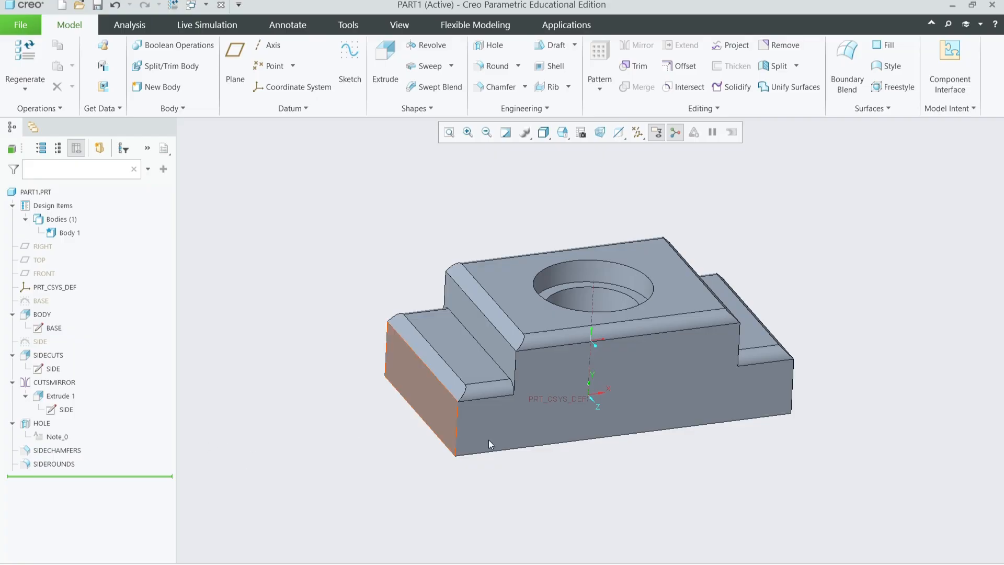
# Step: Start a shell of the body with its flat bottom face as the removed surface
pyautogui.scroll(1, 736, 235)
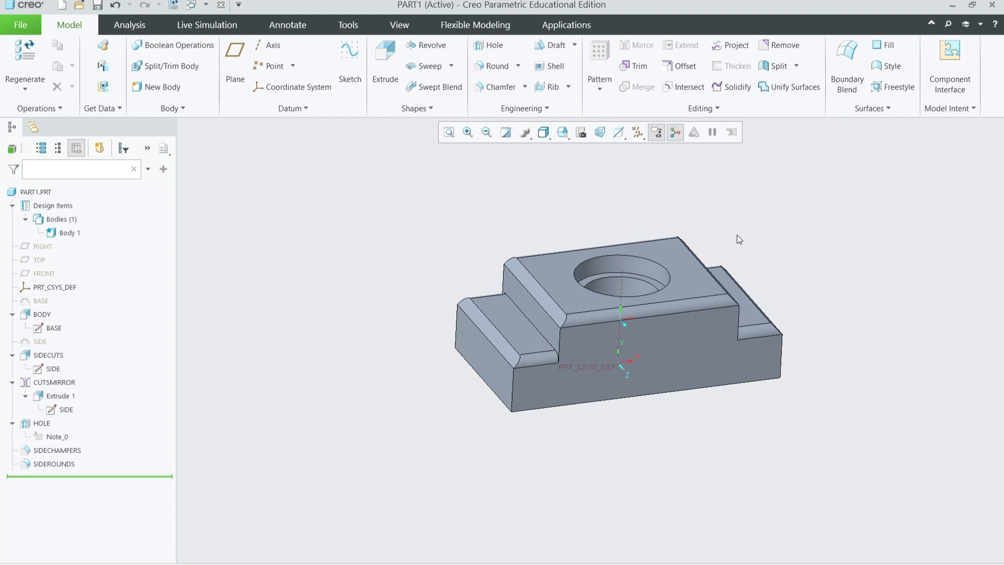
pyautogui.moveTo(736, 238)
pyautogui.mouseDown(button='middle')
pyautogui.moveTo(710, 168)
pyautogui.moveTo(714, 130)
pyautogui.mouseUp(button='middle')
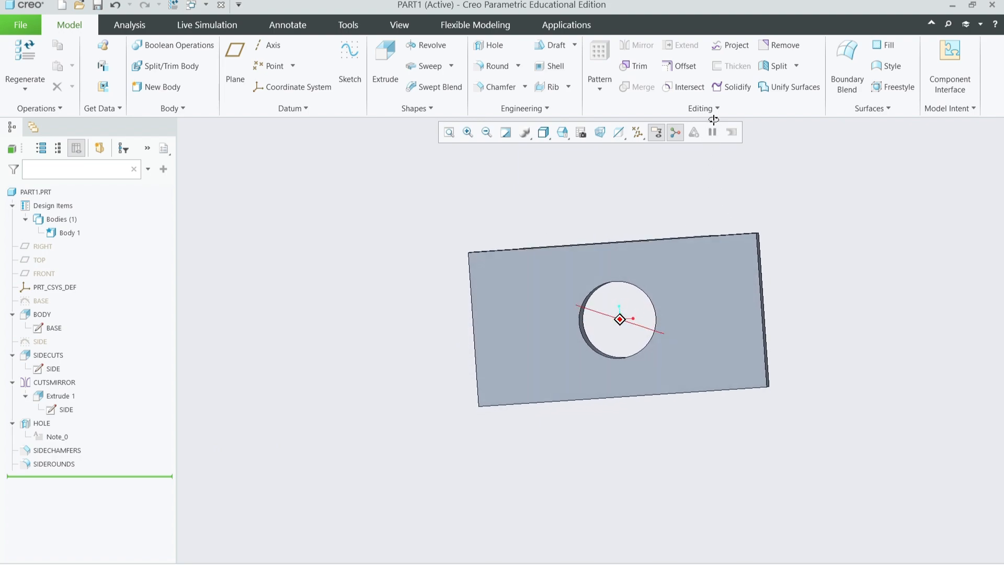
pyautogui.click(555, 67)
pyautogui.click(542, 286)
pyautogui.moveTo(674, 200); pyautogui.dragTo(697, 196, button='middle')
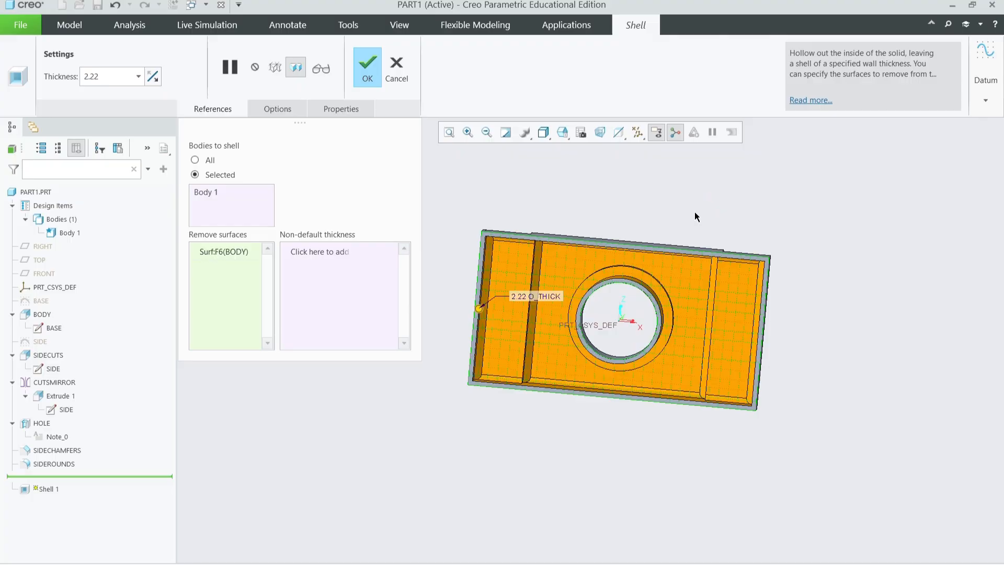
# Step: Try shell wall thicknesses of 1 and 10 in
pyautogui.doubleClick(110, 76)
pyautogui.write('1')
pyautogui.press('Return')
pyautogui.scroll(-4, 474, 234)
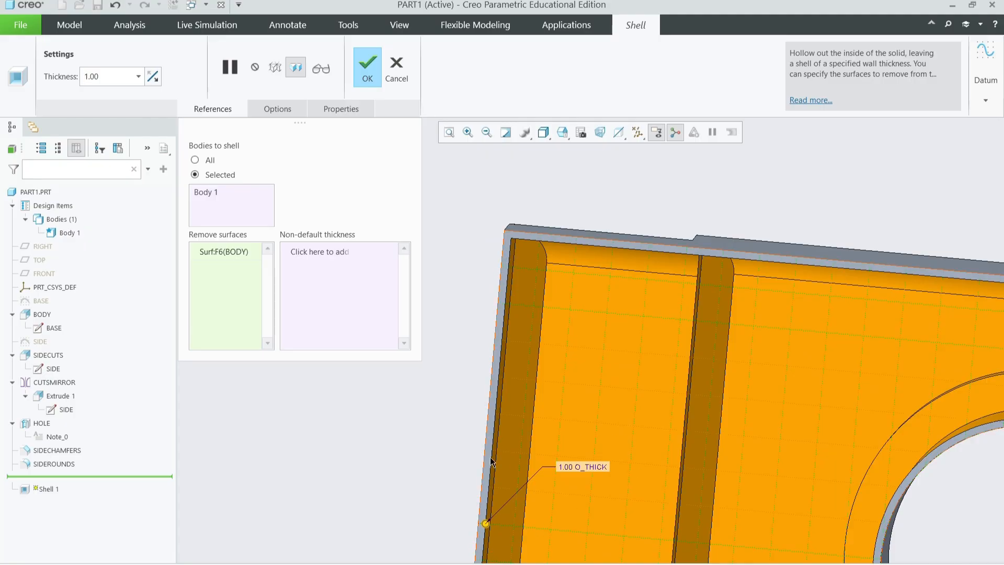
pyautogui.doubleClick(116, 78)
pyautogui.write('10')
pyautogui.press('Return')
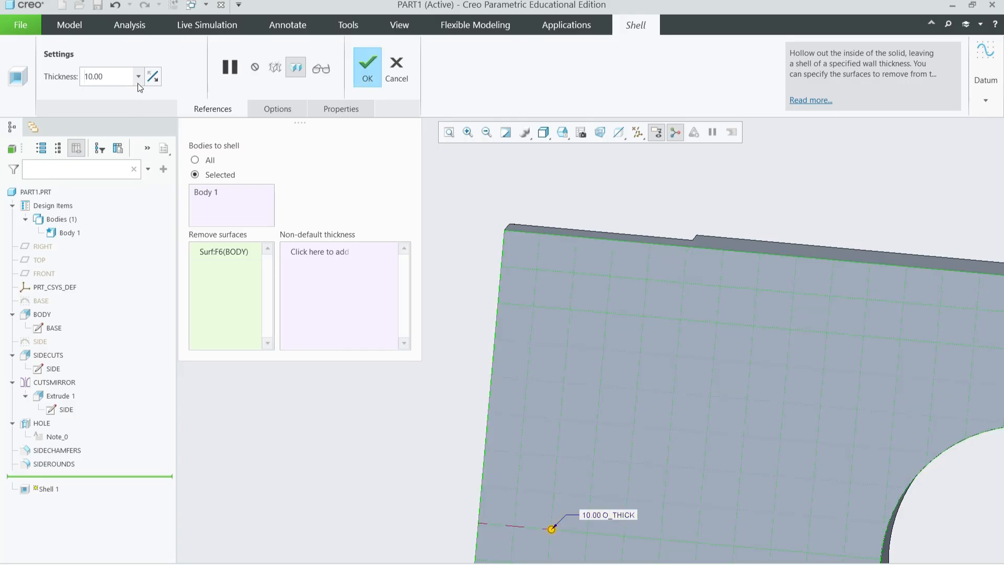
pyautogui.scroll(-3, 555, 242)
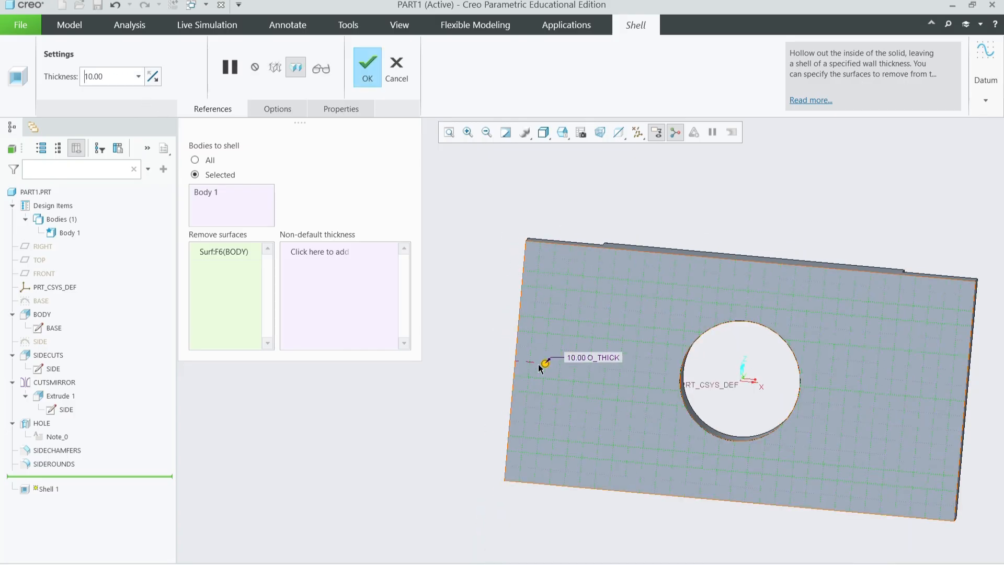
pyautogui.moveTo(656, 340)
pyautogui.mouseDown(button='middle')
pyautogui.moveTo(670, 311)
pyautogui.moveTo(675, 325)
pyautogui.mouseUp(button='middle')
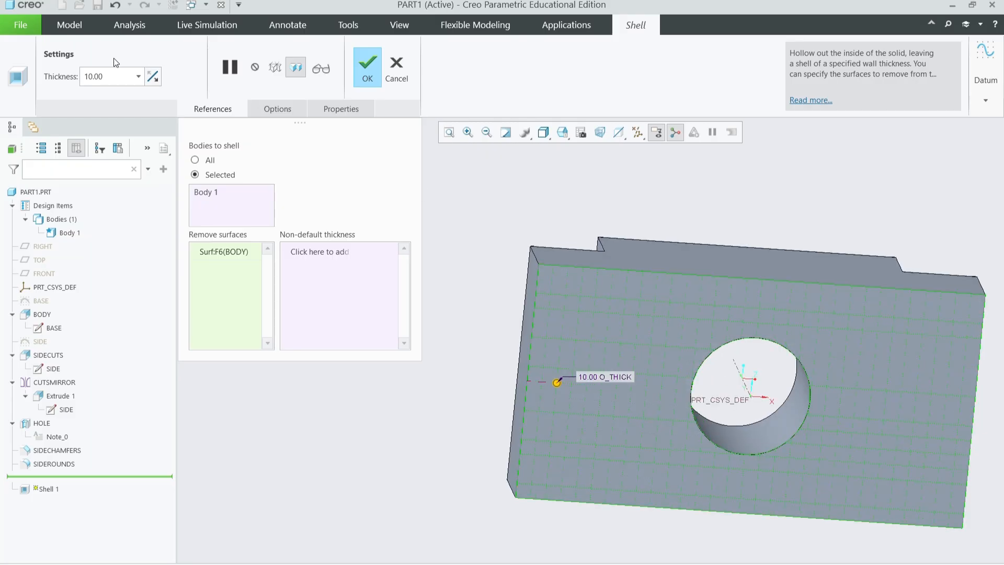
# Step: Set the shell thickness to 5 in and accept the shell
pyautogui.write('5')
pyautogui.press('Return')
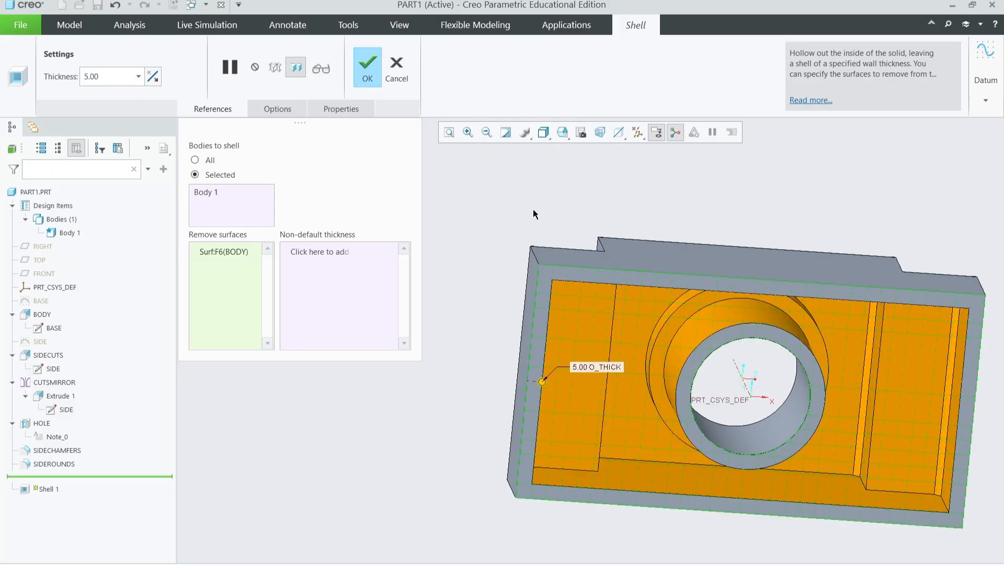
pyautogui.moveTo(584, 212)
pyautogui.mouseDown(button='middle')
pyautogui.moveTo(561, 202)
pyautogui.moveTo(564, 184)
pyautogui.moveTo(569, 202)
pyautogui.mouseUp(button='middle')
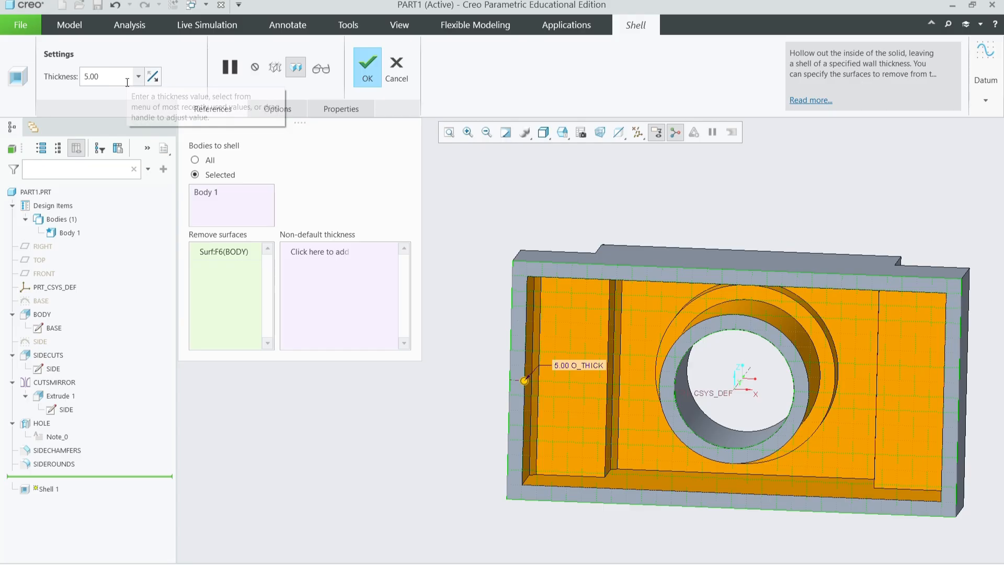
pyautogui.click(368, 68)
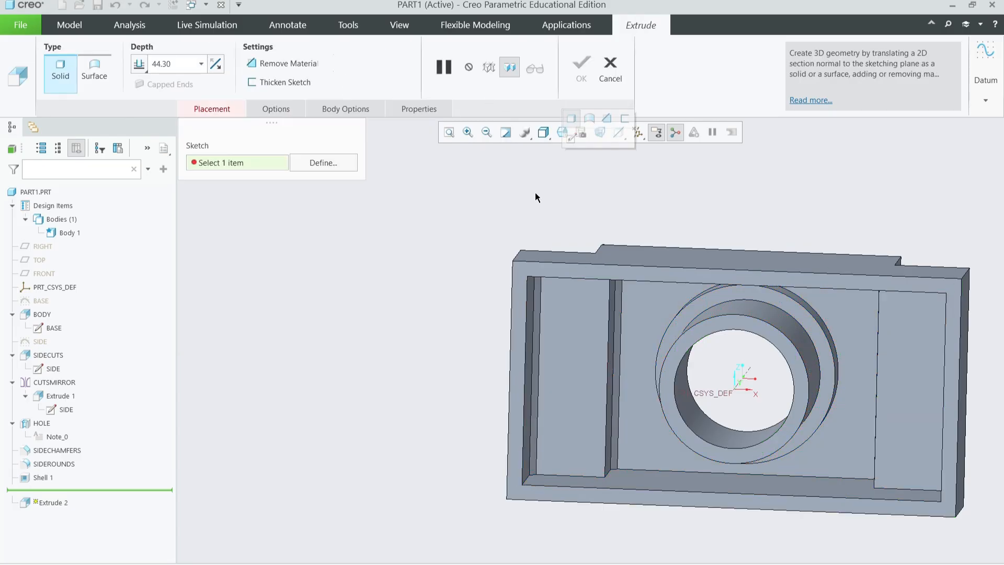
pyautogui.moveTo(565, 186); pyautogui.dragTo(527, 305, button='middle')
pyautogui.scroll(2, 422, 216)
pyautogui.scroll(-1, 655, 351)
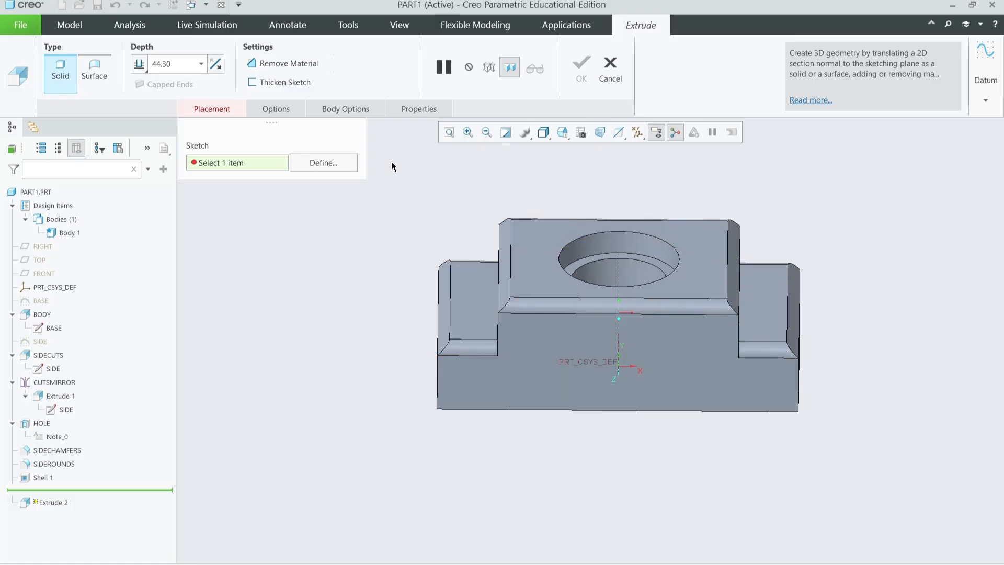
pyautogui.press('Escape')
# Step: Restore the default orientation and hide the default coordinate system and the hole's axis
pyautogui.moveTo(547, 253); pyautogui.dragTo(417, 190, button='middle')
pyautogui.click(368, 203)
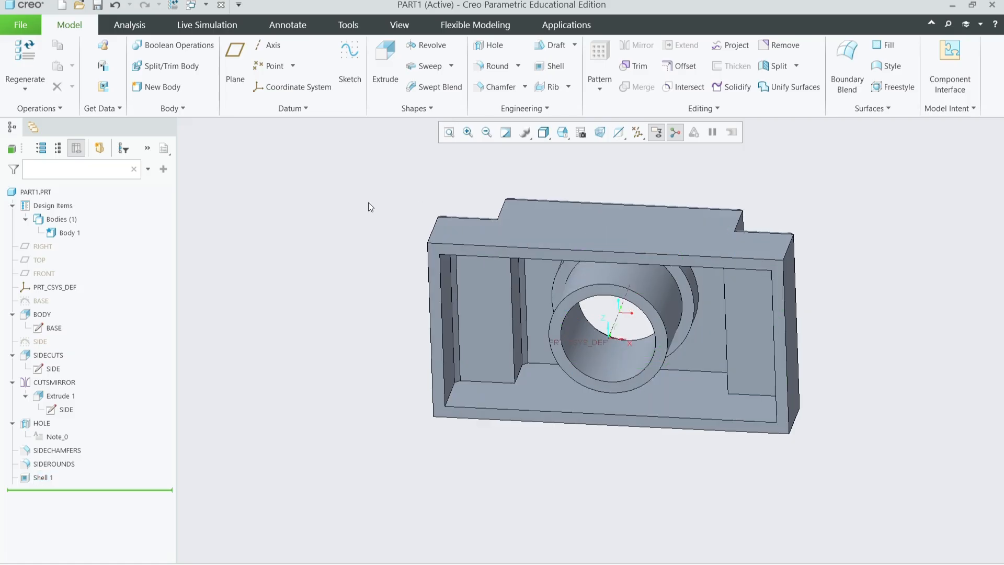
pyautogui.hotkey('ctrl', 'd')
pyautogui.scroll(-2, 504, 209)
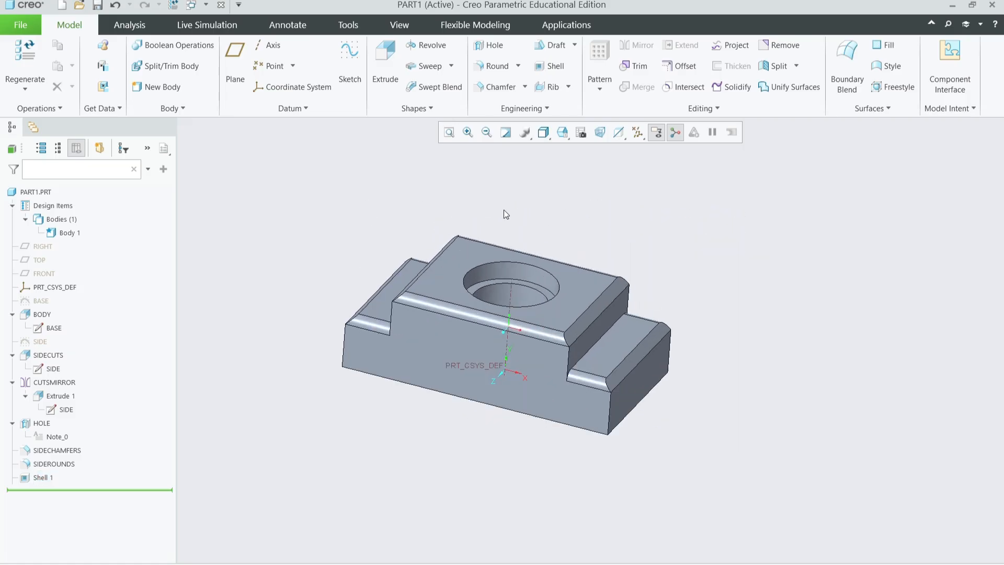
pyautogui.click(493, 367)
pyautogui.click(485, 420)
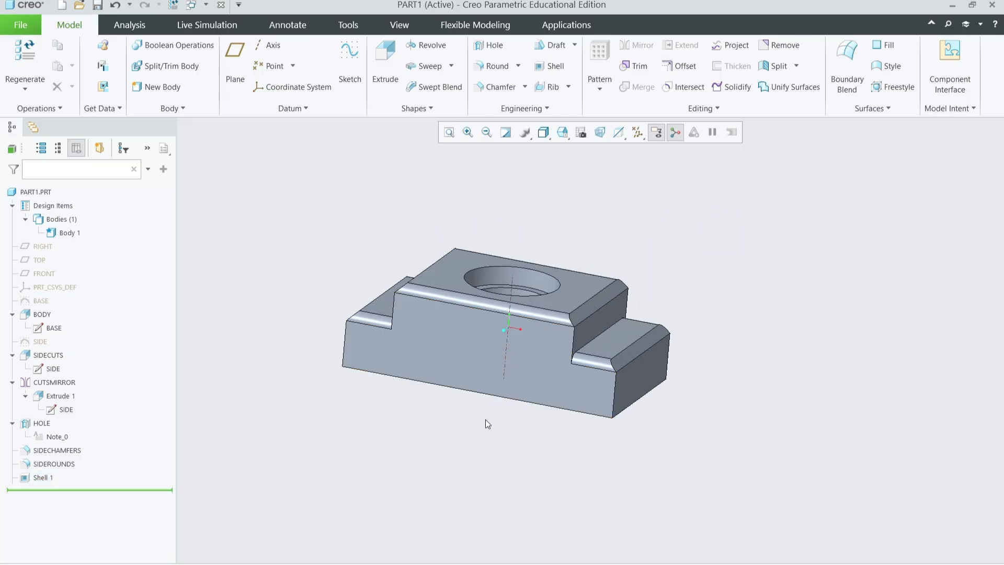
pyautogui.click(507, 335)
pyautogui.click(509, 326)
pyautogui.click(673, 307)
pyautogui.moveTo(225, 293); pyautogui.dragTo(333, 362, button='middle')
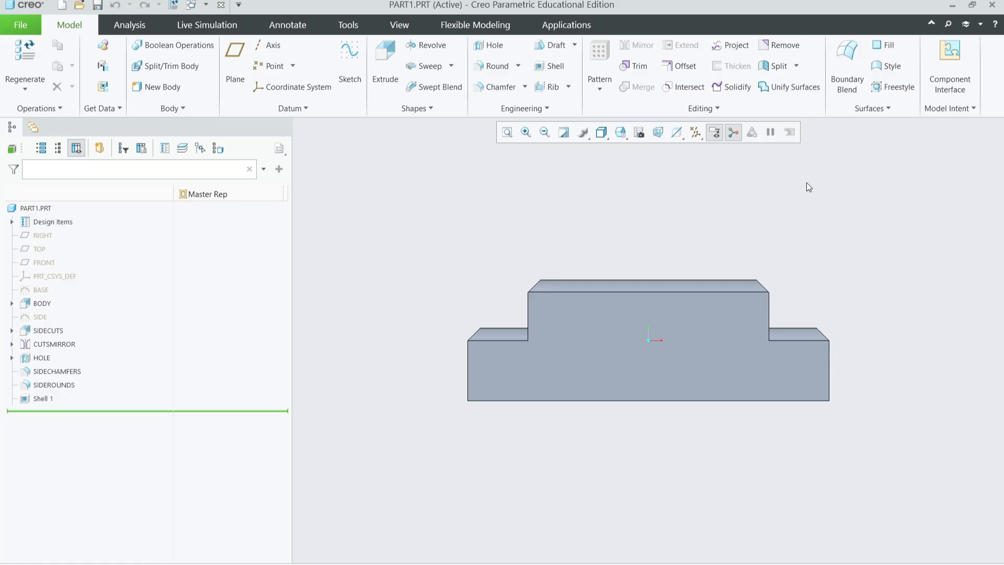
# Step: Create a new simplified representation of the part named Version2
pyautogui.moveTo(809, 188); pyautogui.dragTo(784, 212, button='middle')
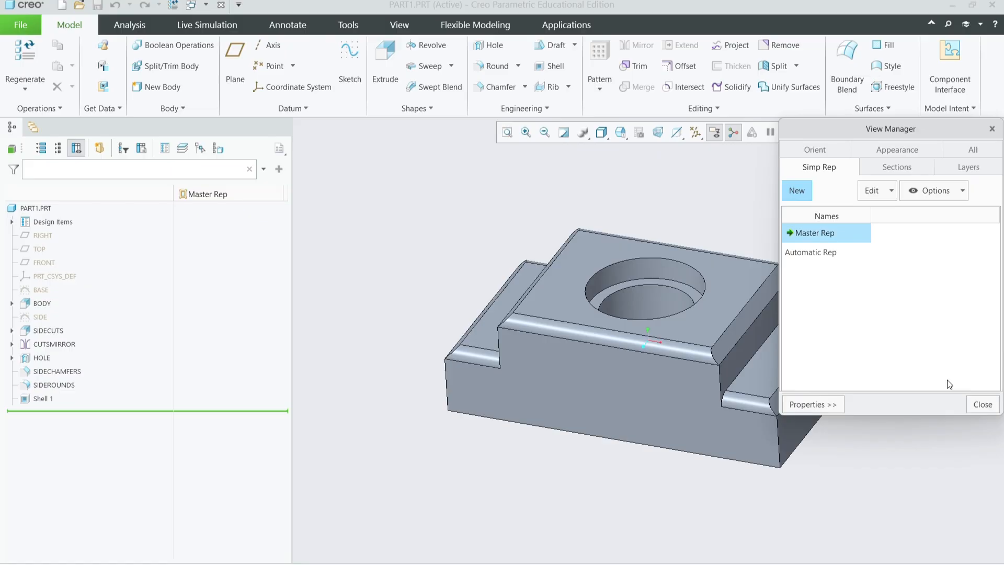
pyautogui.click(802, 191)
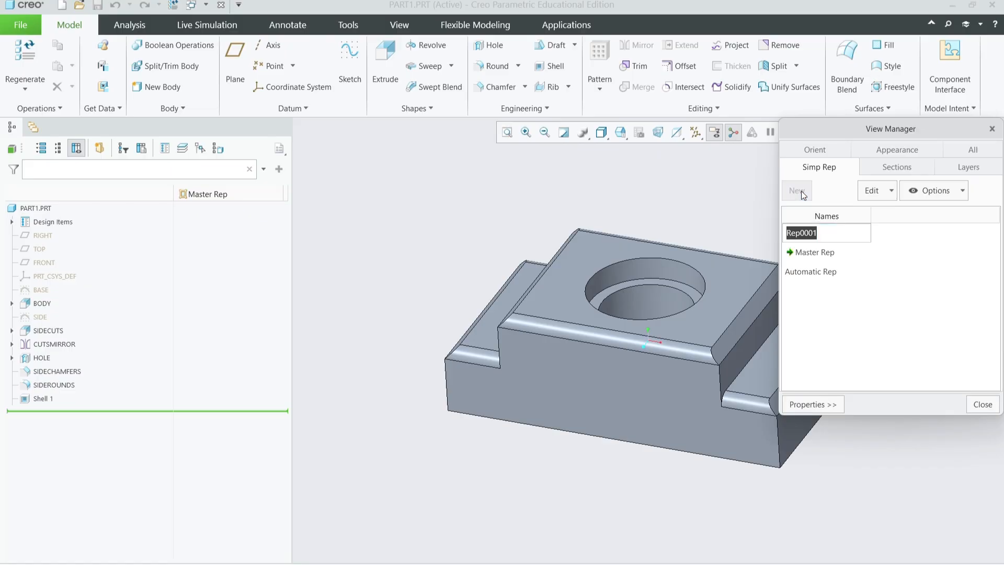
pyautogui.write('Version2')
pyautogui.press('Return')
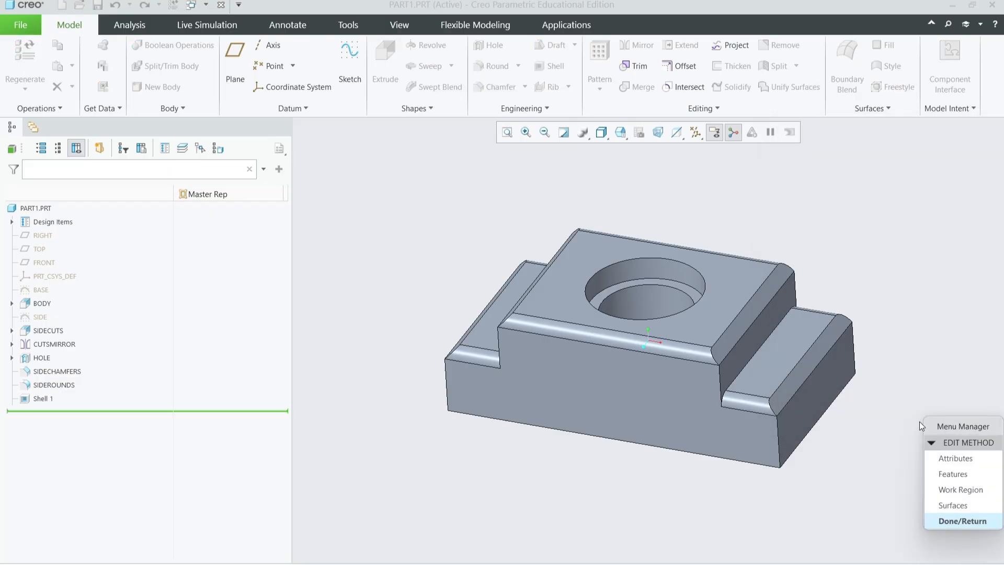
# Step: Exclude the SIDEROUNDS feature from the Version2 representation and finish its definition
pyautogui.click(957, 474)
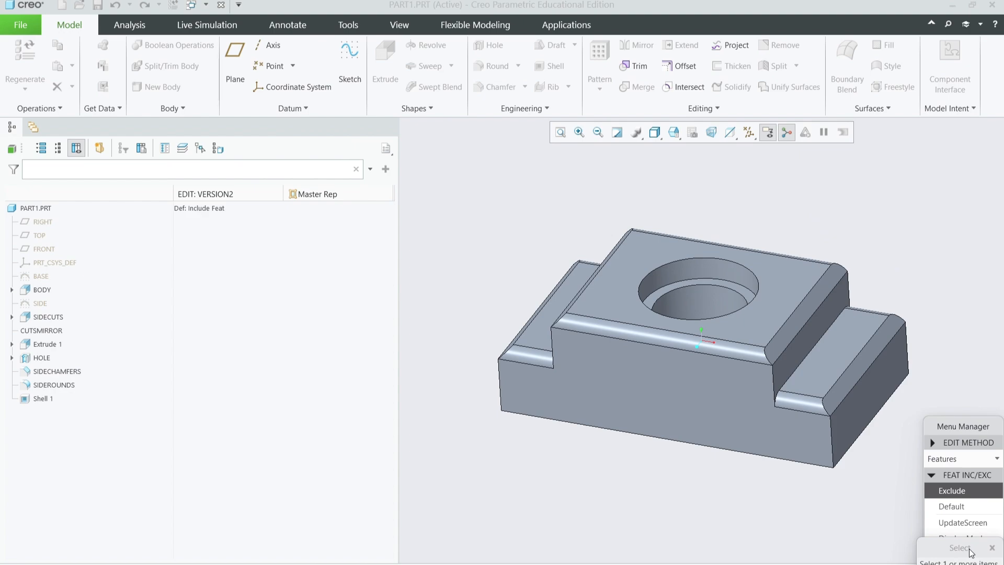
pyautogui.moveTo(969, 548); pyautogui.dragTo(839, 524)
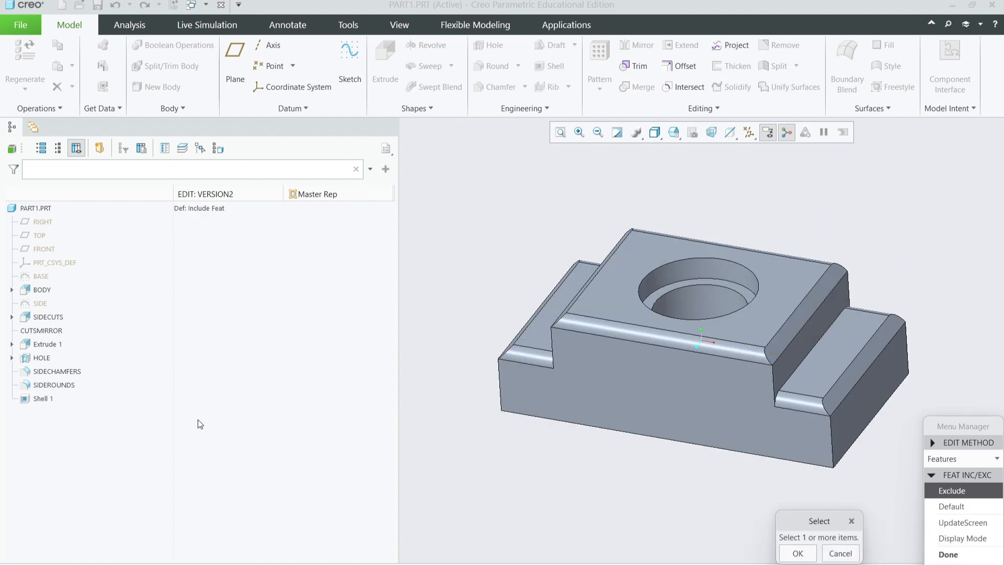
pyautogui.click(58, 386)
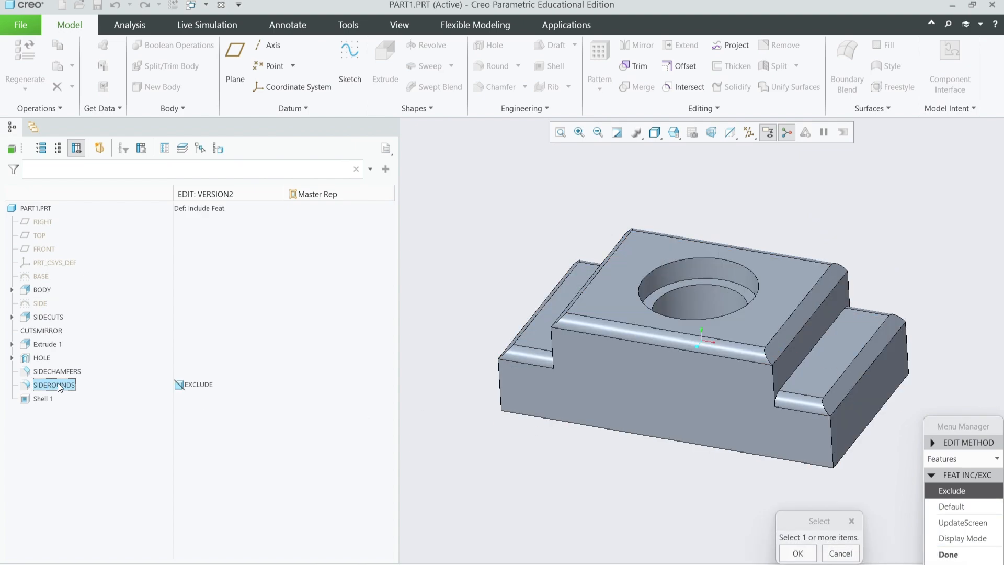
pyautogui.click(202, 388)
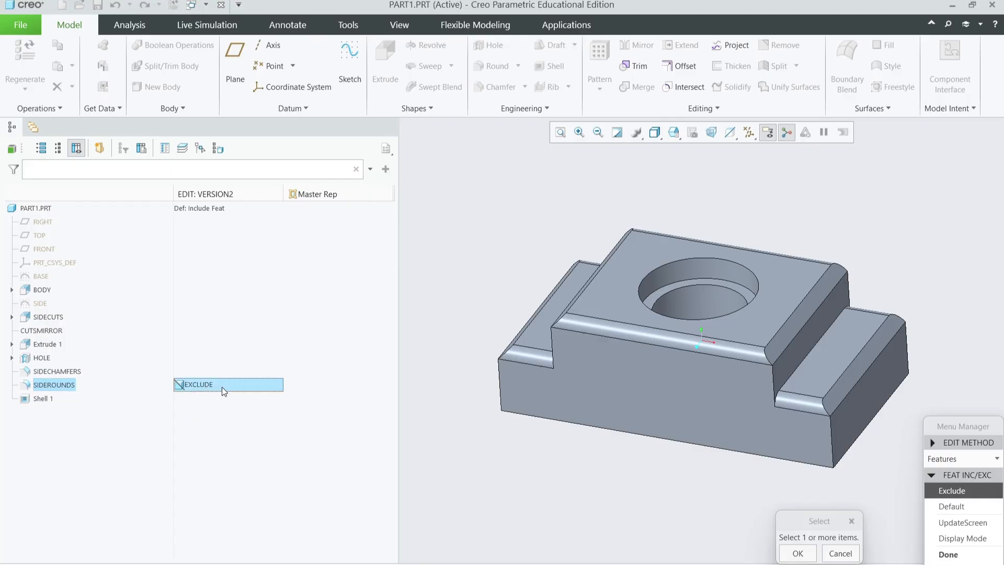
pyautogui.click(647, 338)
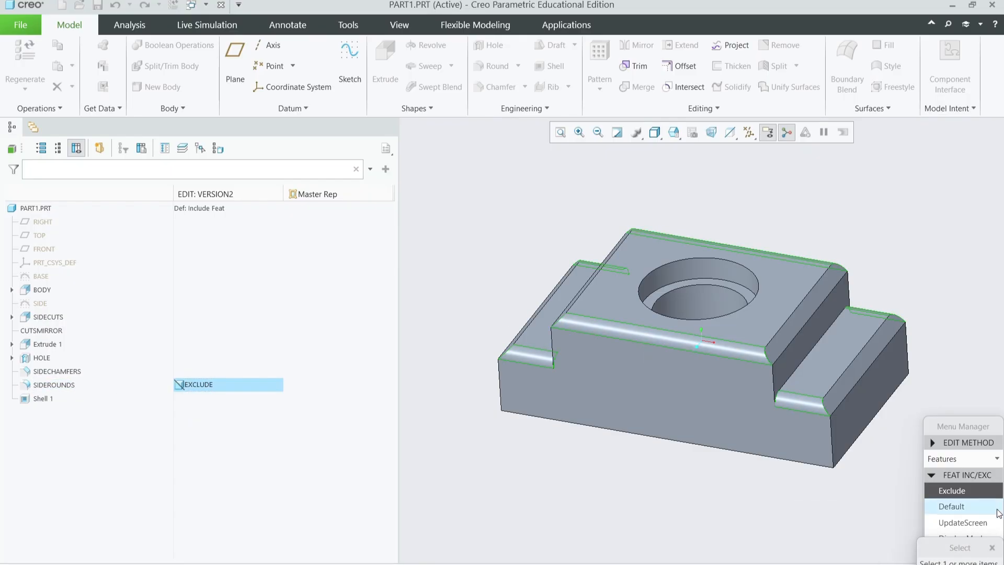
pyautogui.click(959, 557)
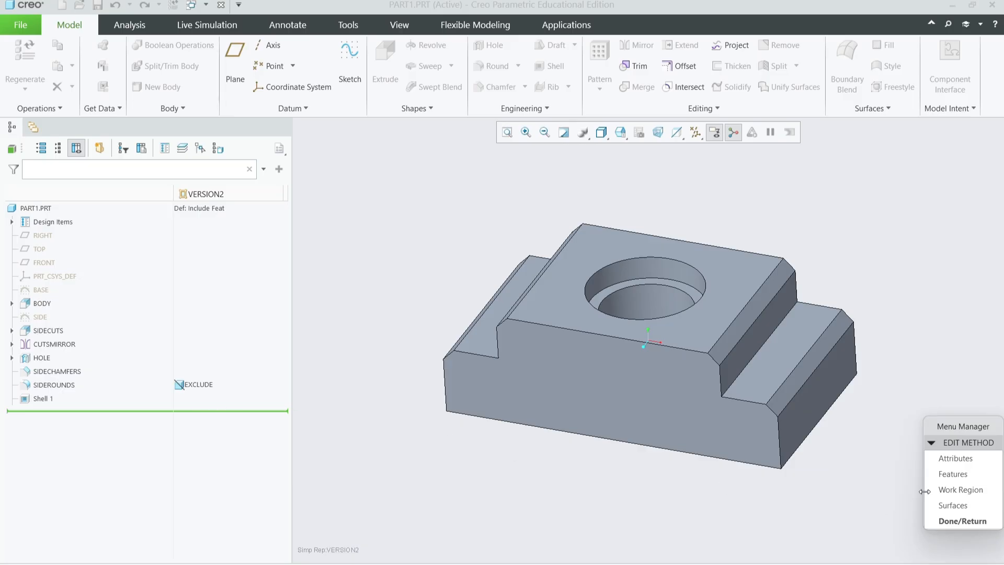
pyautogui.click(974, 522)
# Step: Compare the two representations by activating Master Rep and switching back to Version2, and close the View Manager
pyautogui.doubleClick(845, 252)
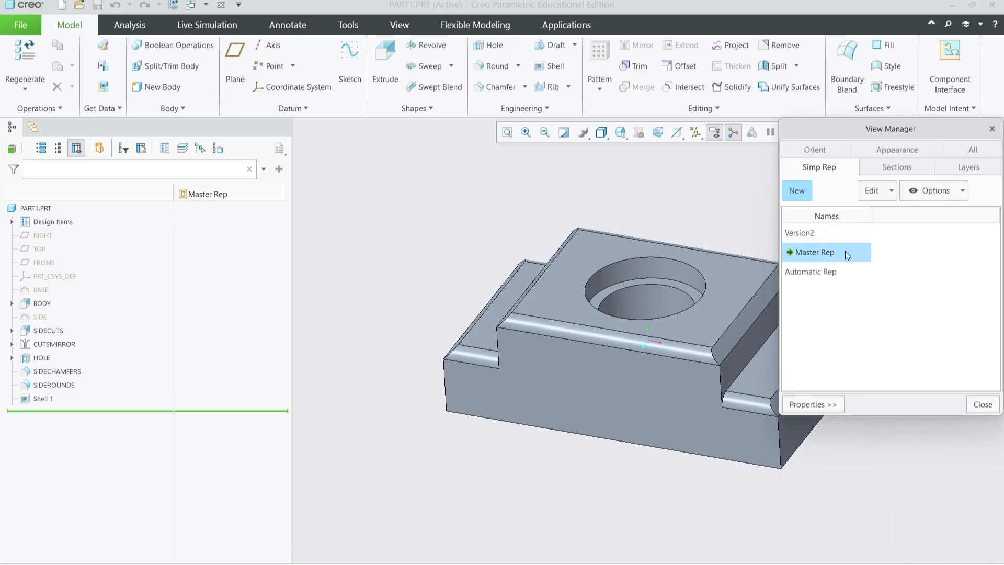
pyautogui.doubleClick(845, 232)
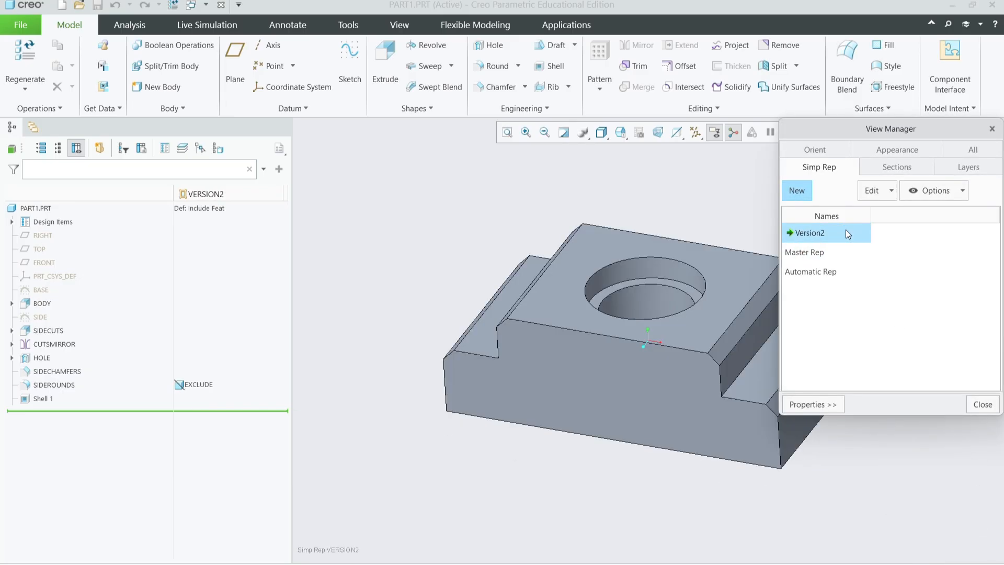
pyautogui.click(995, 410)
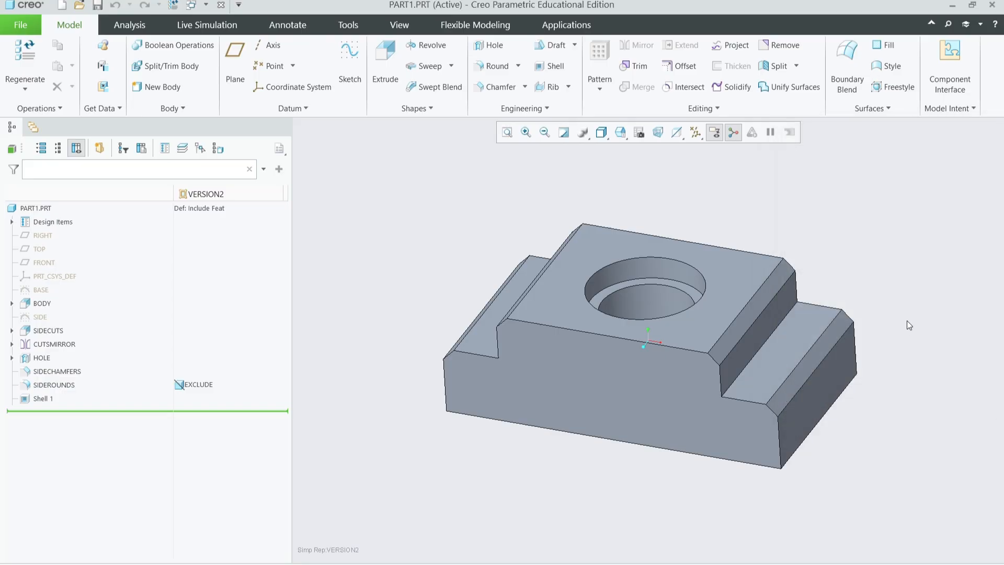
pyautogui.moveTo(907, 322); pyautogui.dragTo(759, 244, button='middle')
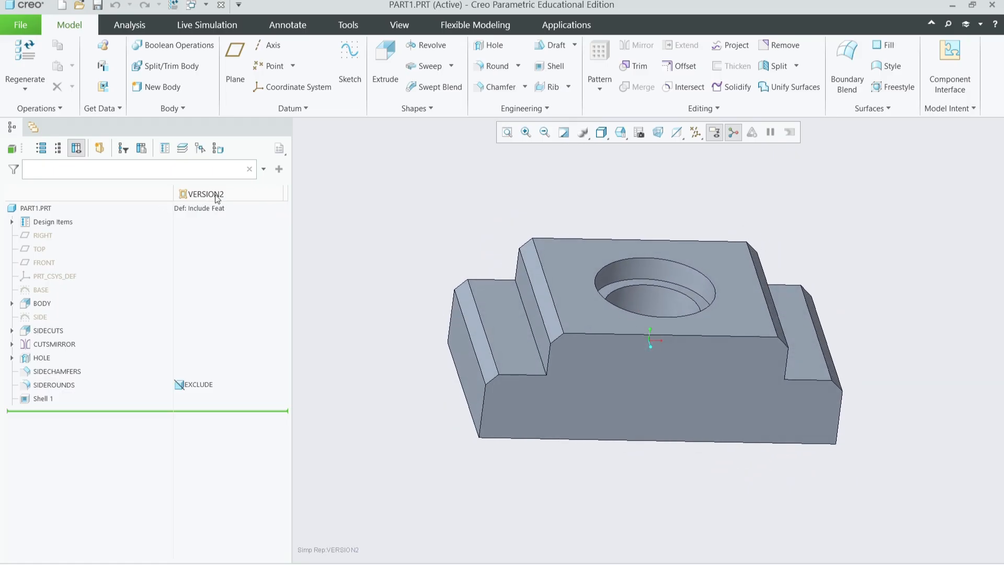
# Step: Reactivate the Master Rep representation of the part and close the View Manager
pyautogui.click(639, 133)
pyautogui.doubleClick(837, 254)
pyautogui.moveTo(664, 210)
pyautogui.mouseDown(button='middle')
pyautogui.moveTo(587, 186)
pyautogui.moveTo(680, 216)
pyautogui.mouseUp(button='middle')
pyautogui.moveTo(693, 261); pyautogui.dragTo(666, 353, button='middle')
pyautogui.click(983, 404)
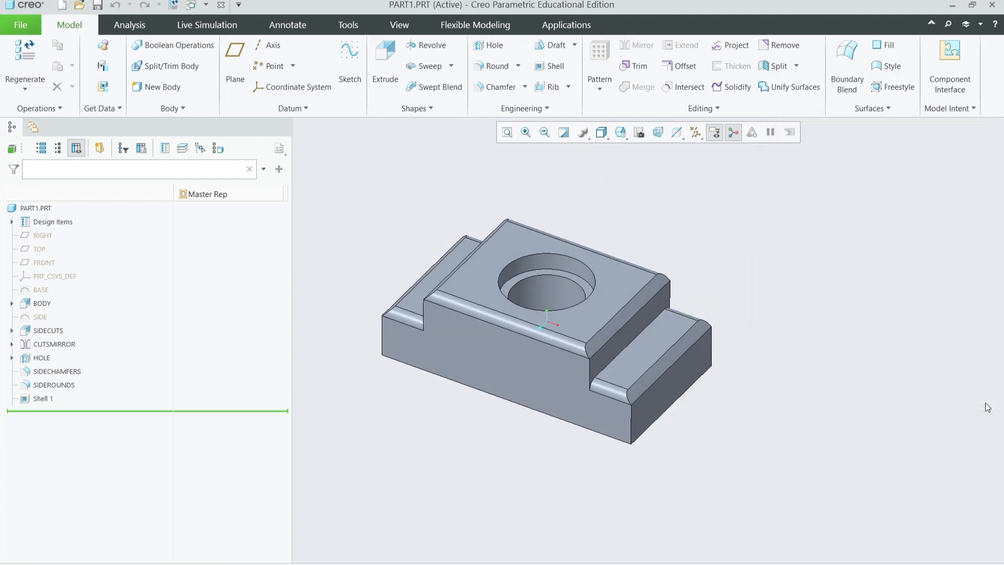
pyautogui.scroll(-3, 520, 399)
pyautogui.moveTo(520, 398); pyautogui.dragTo(556, 360, button='middle')
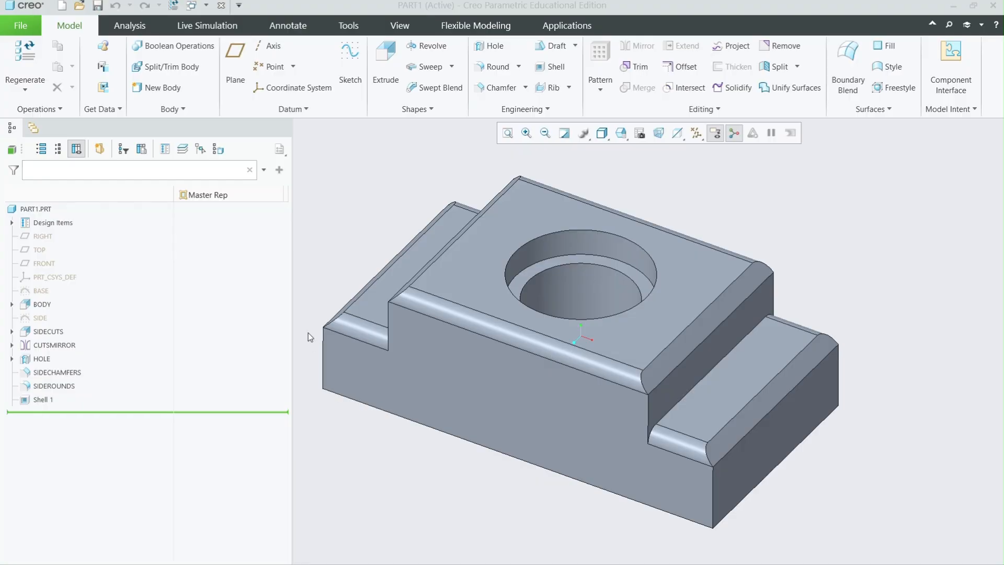
# Step: Examine the file types offered for saving a copy of the part, and cancel without saving
pyautogui.click(21, 25)
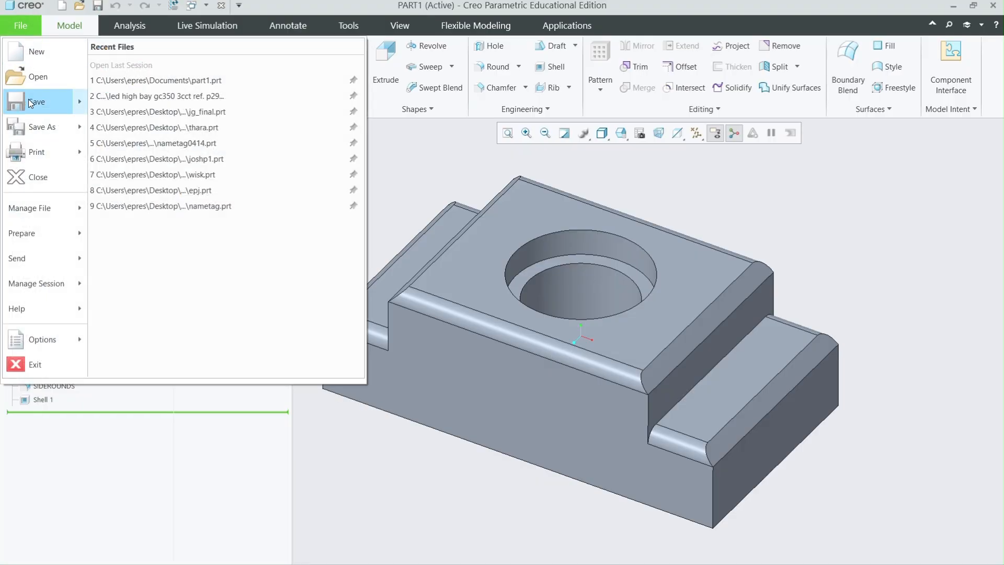
pyautogui.click(29, 99)
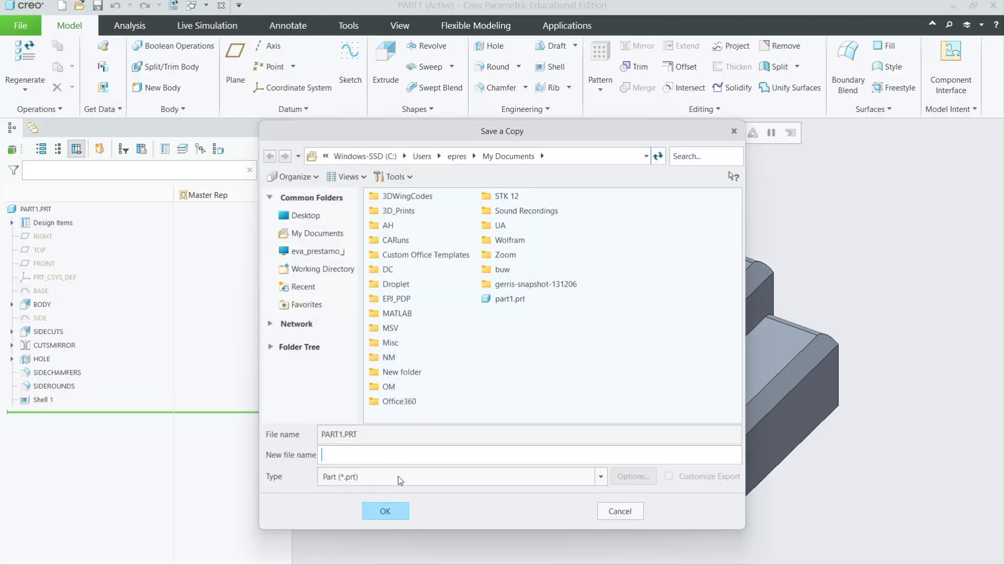
pyautogui.click(398, 476)
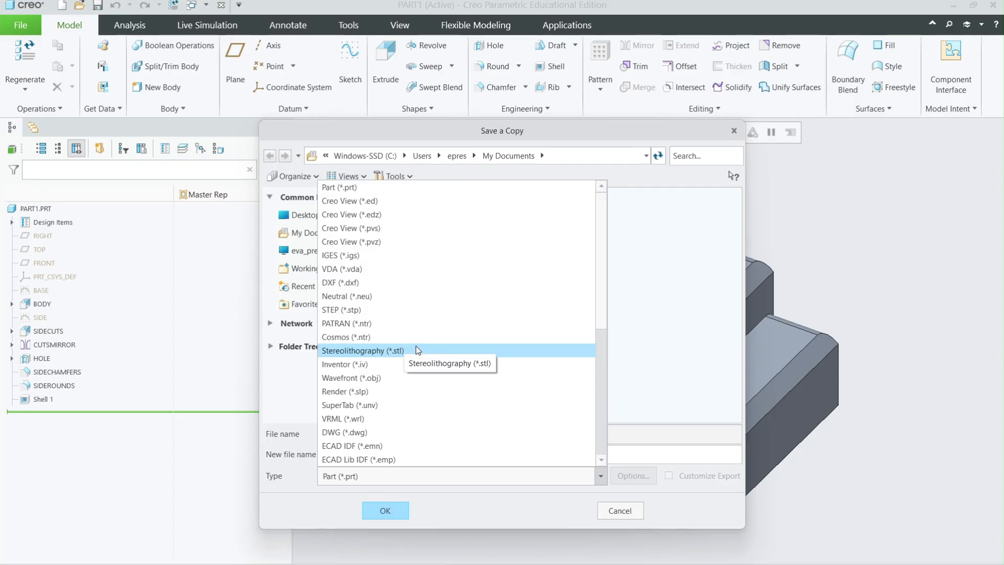
pyautogui.scroll(-1, 417, 348)
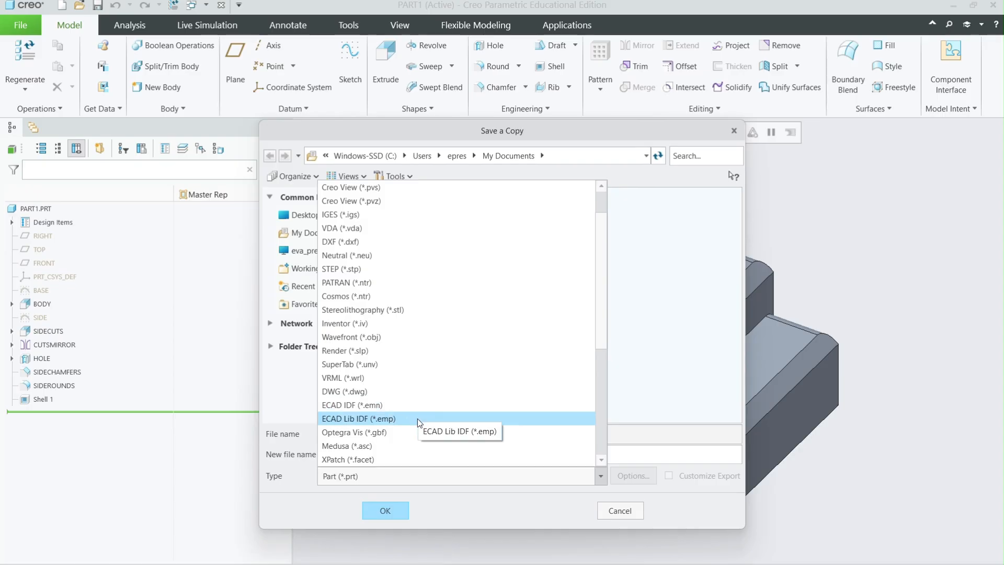
pyautogui.scroll(-3, 416, 417)
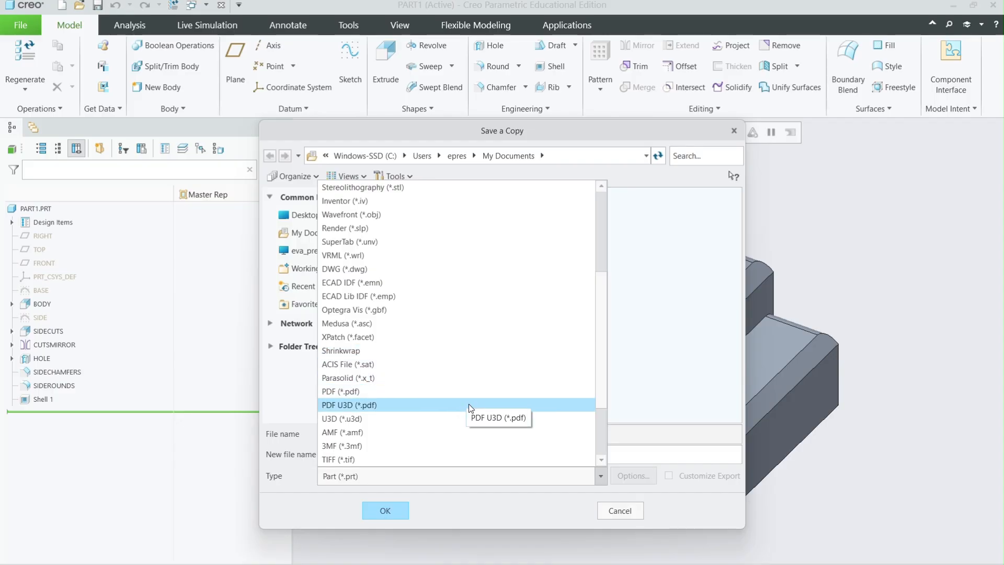
pyautogui.scroll(-3, 469, 403)
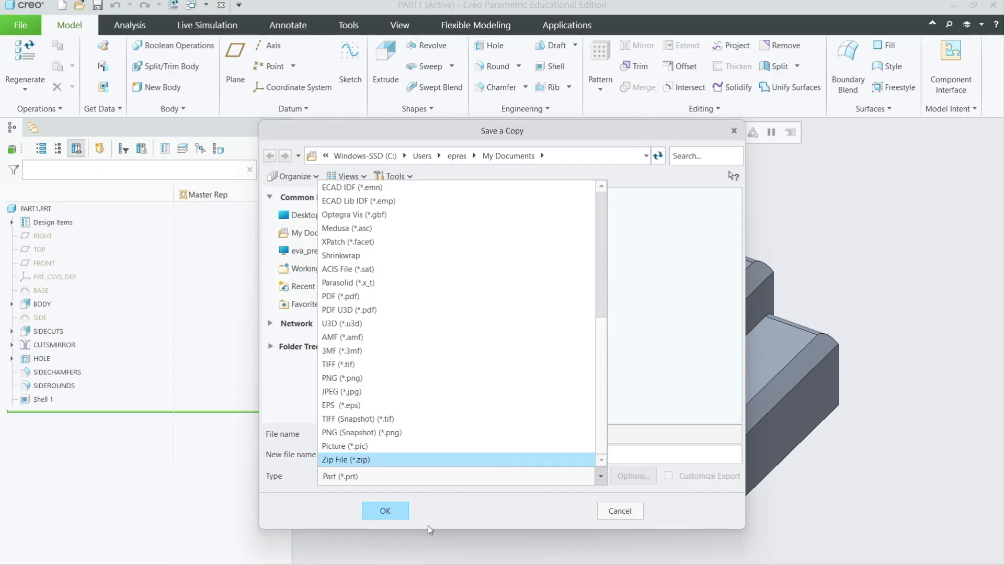
pyautogui.click(482, 519)
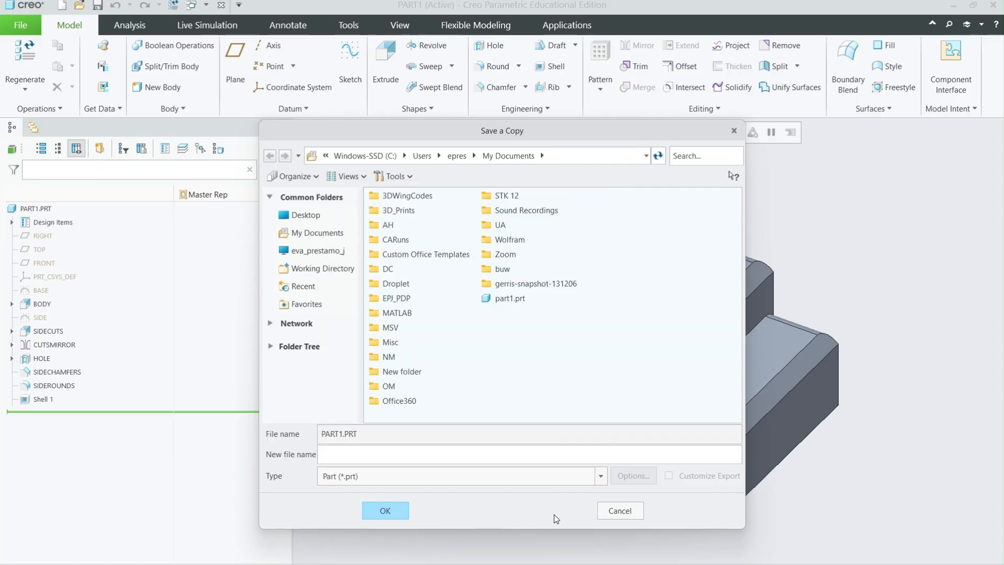
pyautogui.click(634, 511)
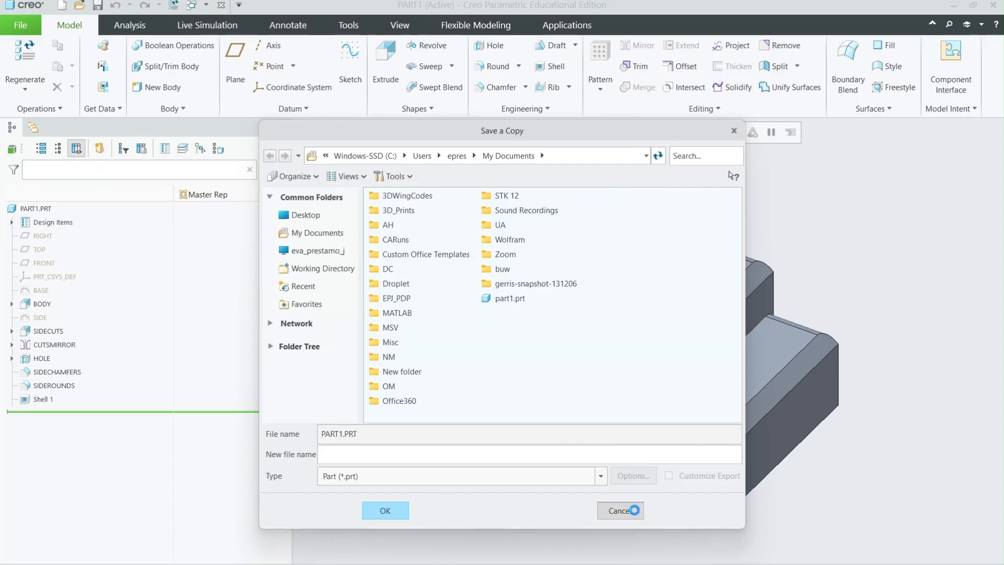